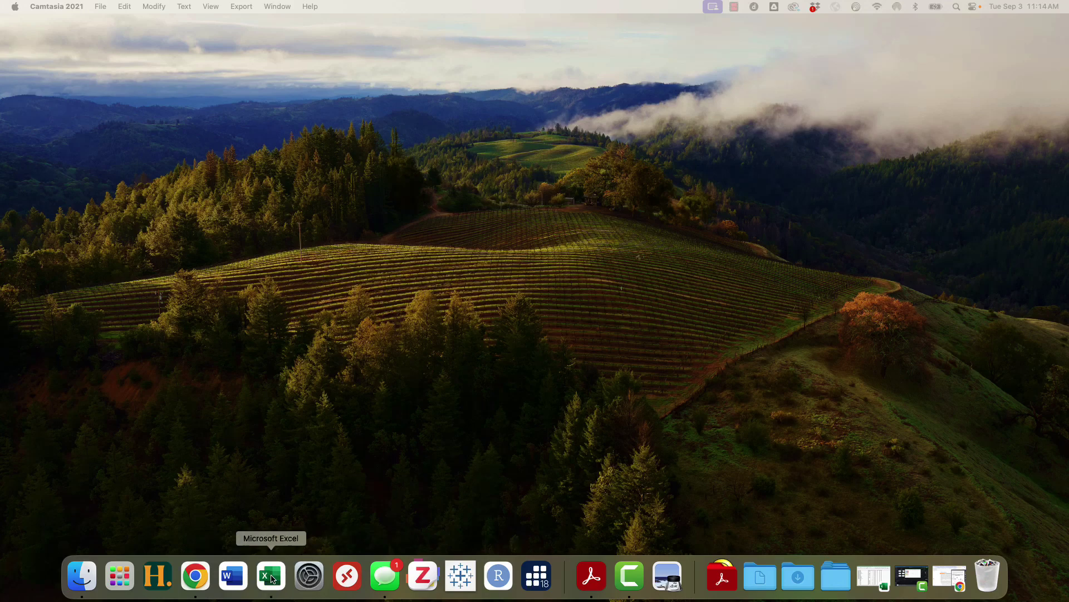
- Launch Excel from the Dock to open the JL Zappos F24 workbook on Sheet4
click(272, 576)
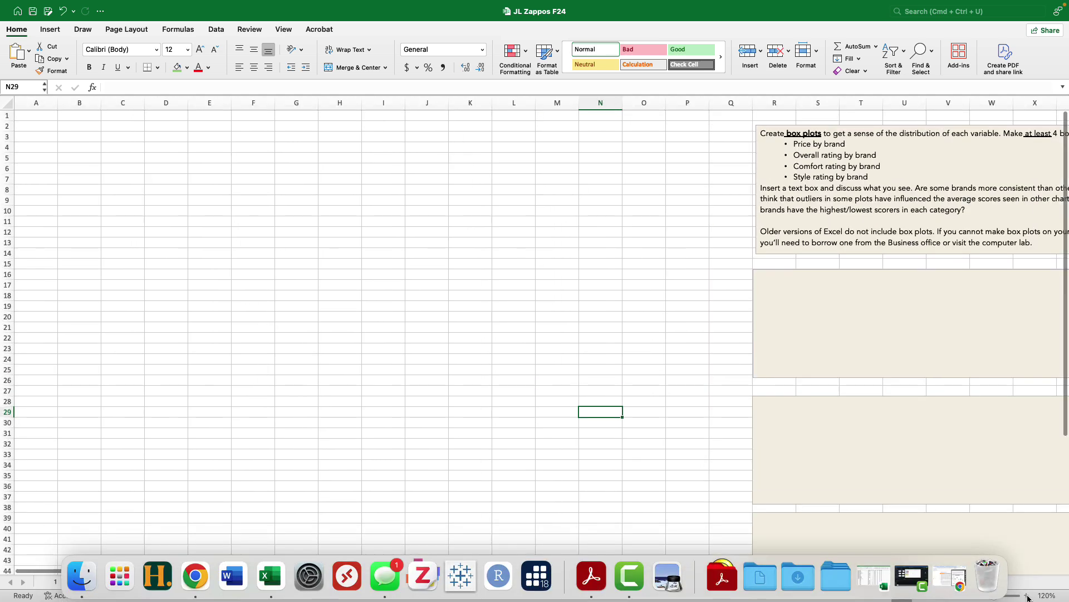
- Zoom Sheet4 to 140% and scroll right until the box-plot instruction text is fully visible
click(1027, 595)
click(1026, 595)
click(1026, 595)
click(1027, 595)
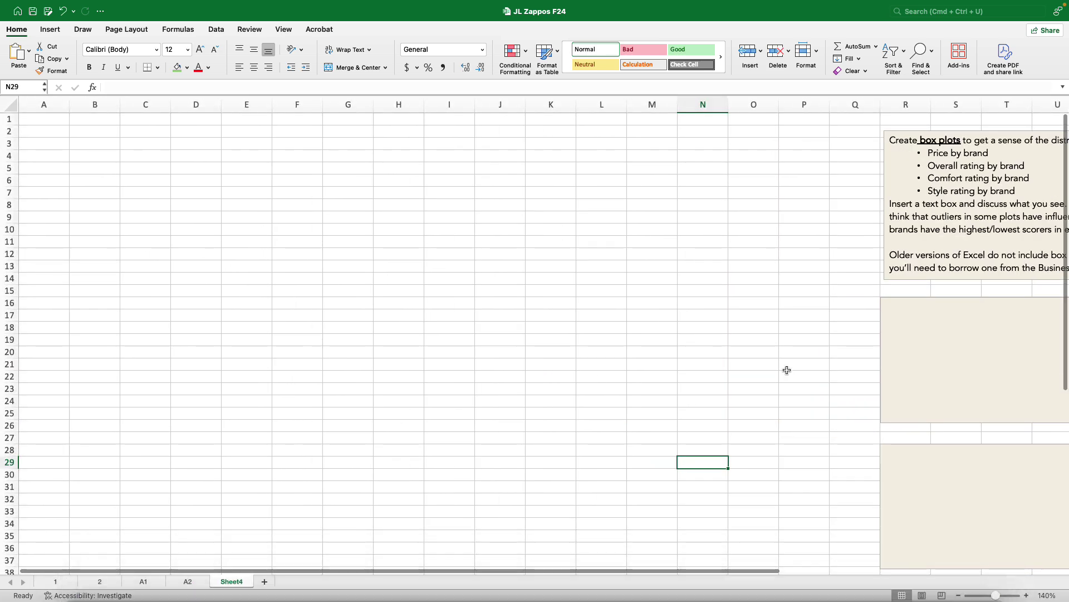
scroll(497, 320, right, 8)
scroll(490, 319, right, 4)
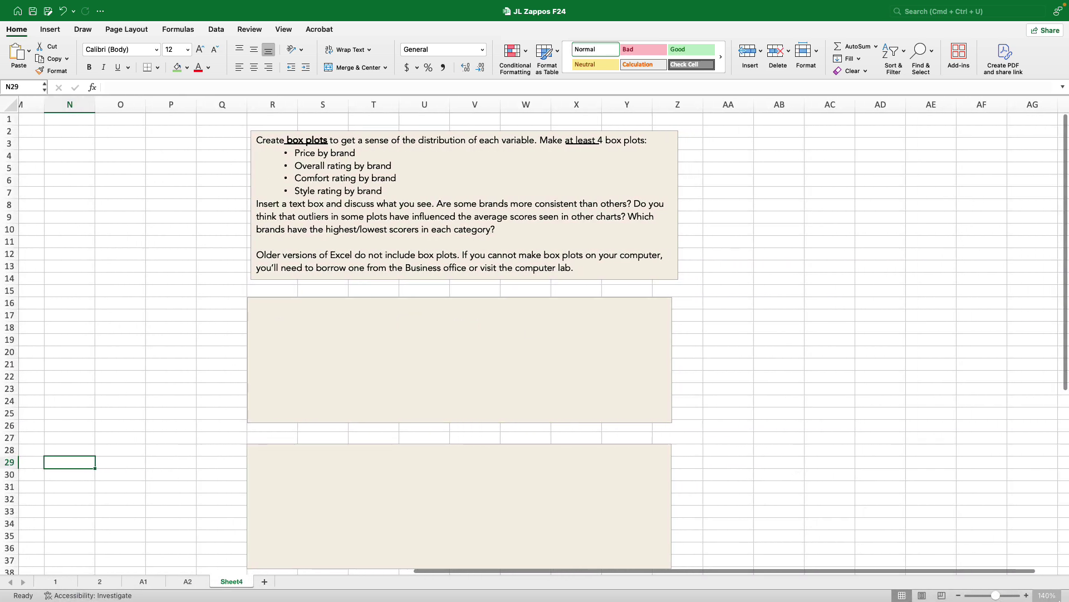
mouse_move(1031, 599)
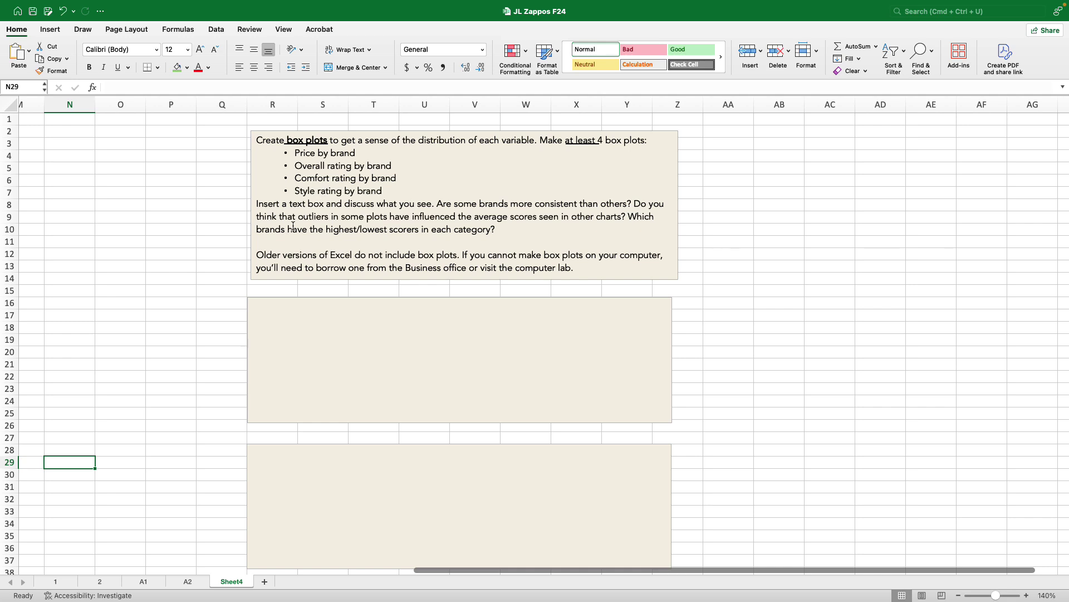
- Add a blank line before 'Insert a text box' and stretch the instruction box to 2.79" tall
click(256, 199)
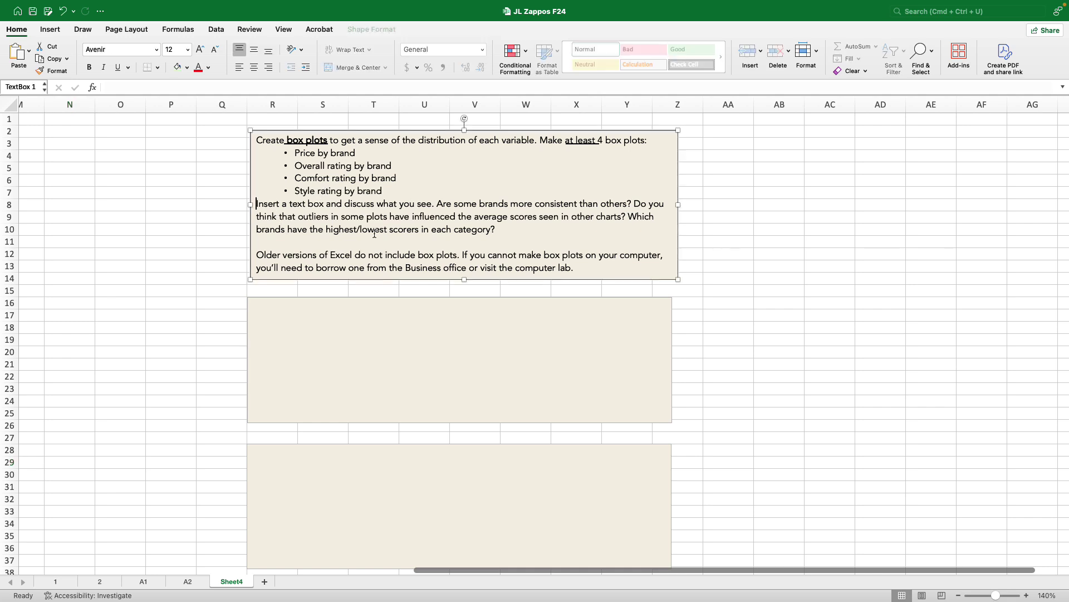
key(Return)
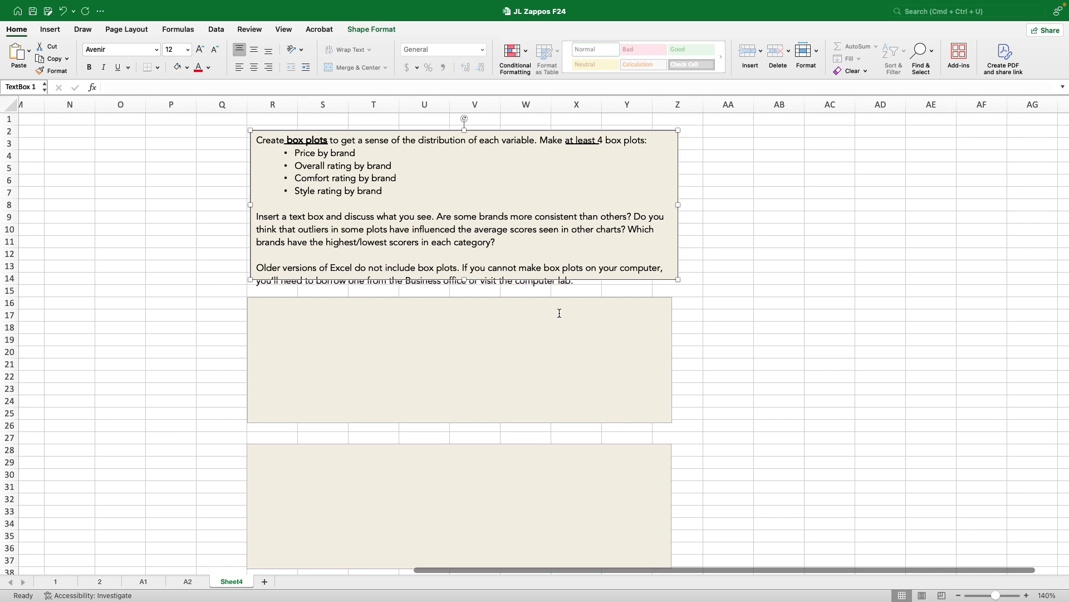
drag(464, 279, 463, 291)
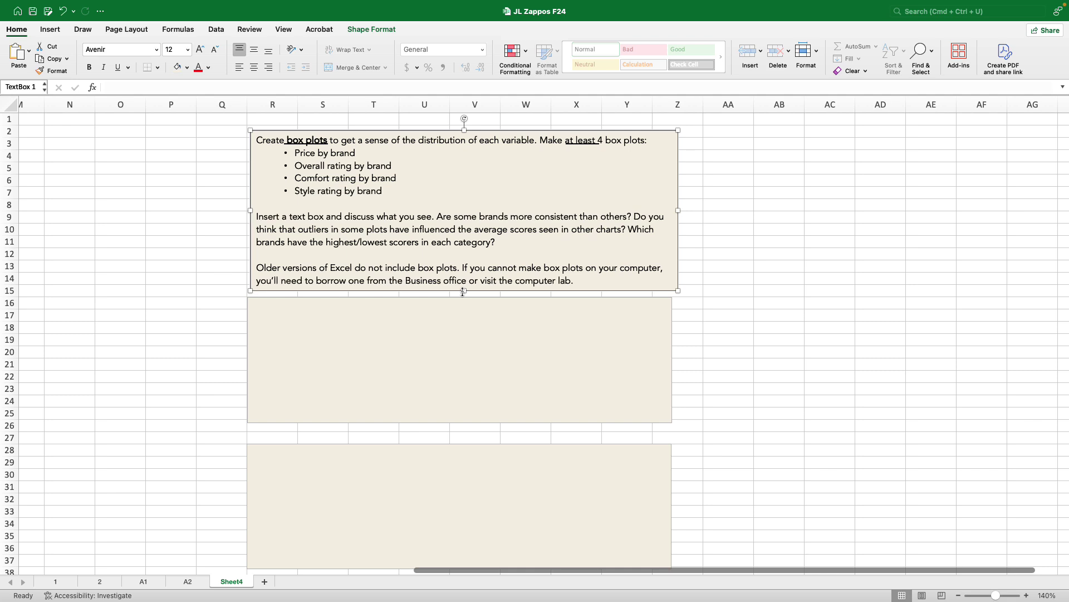
- Select and copy the entire shoe dataset on sheet 2
scroll(119, 271, left, 10)
scroll(119, 271, right, 1)
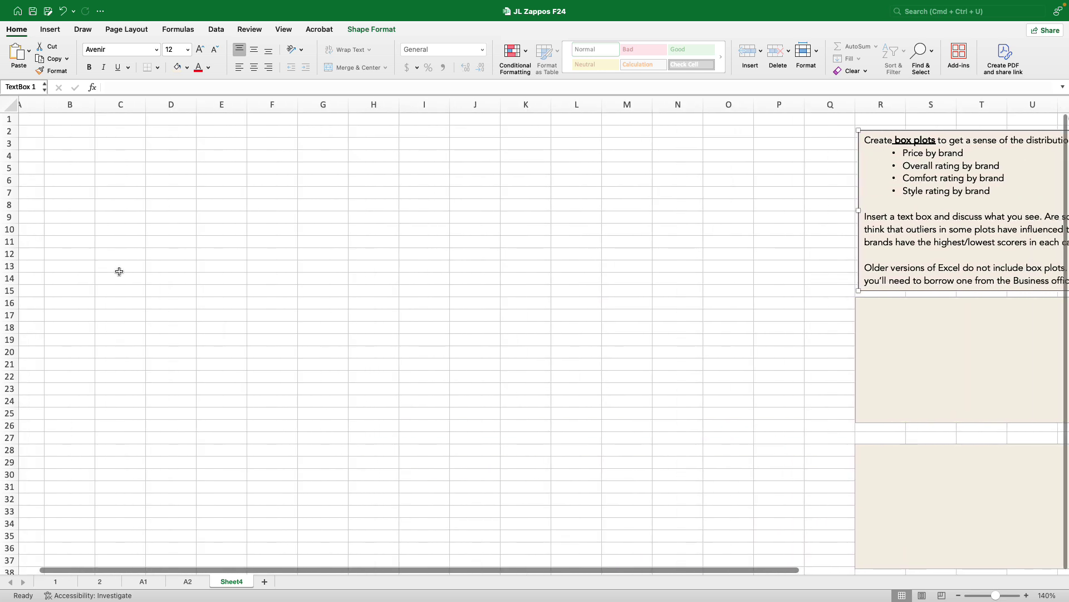
scroll(118, 271, left, 1)
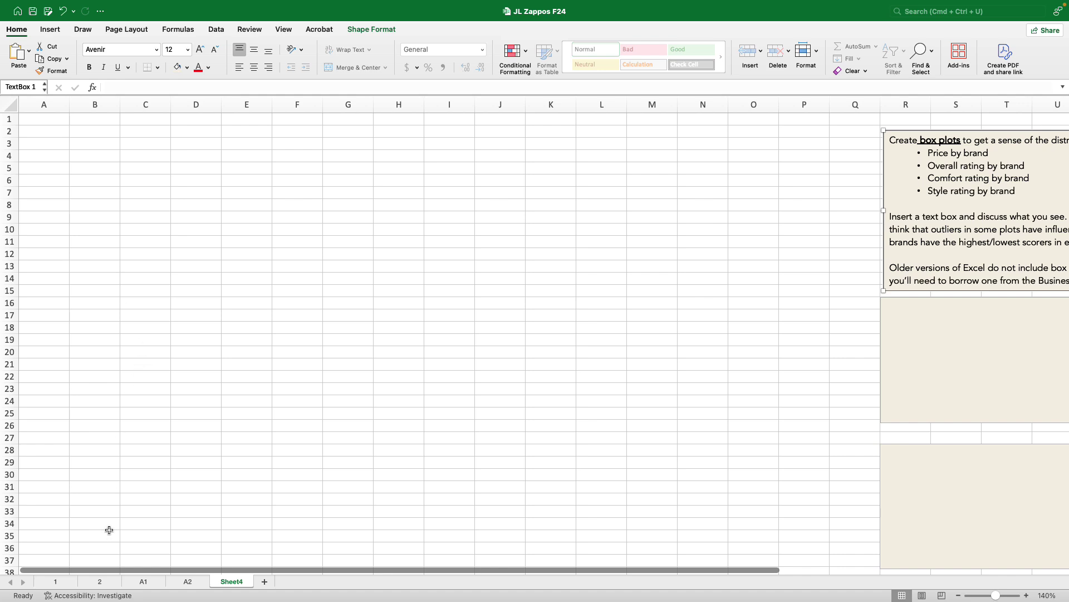
click(107, 584)
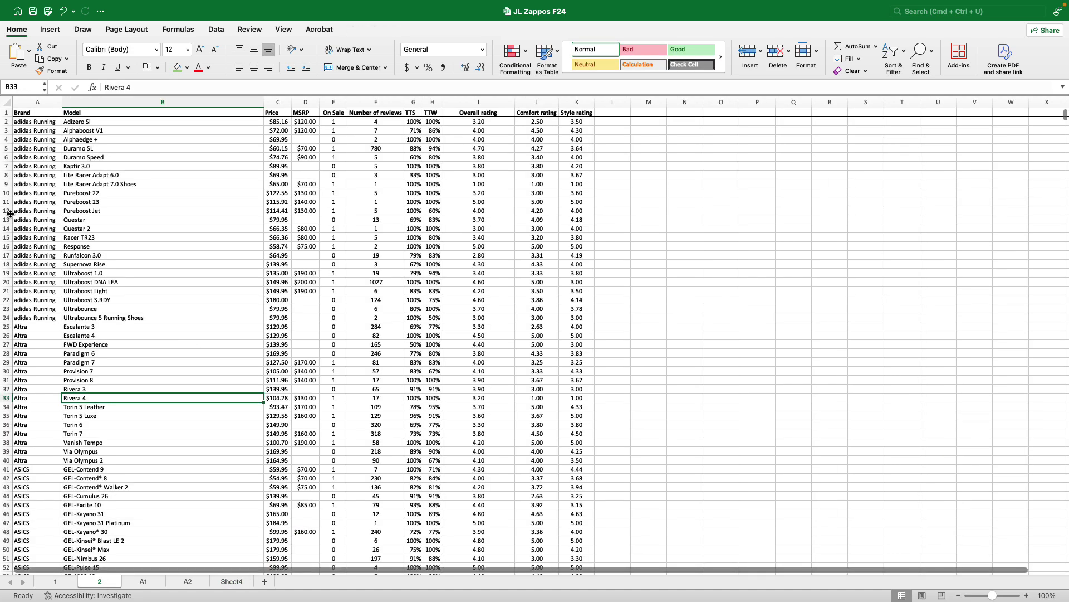
click(7, 102)
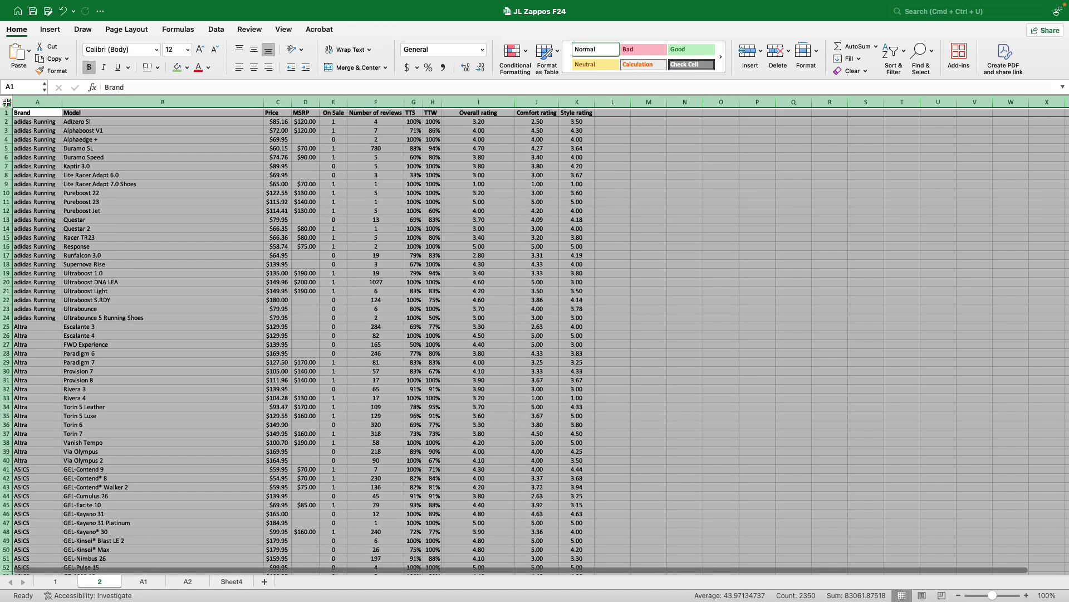
key(super+c)
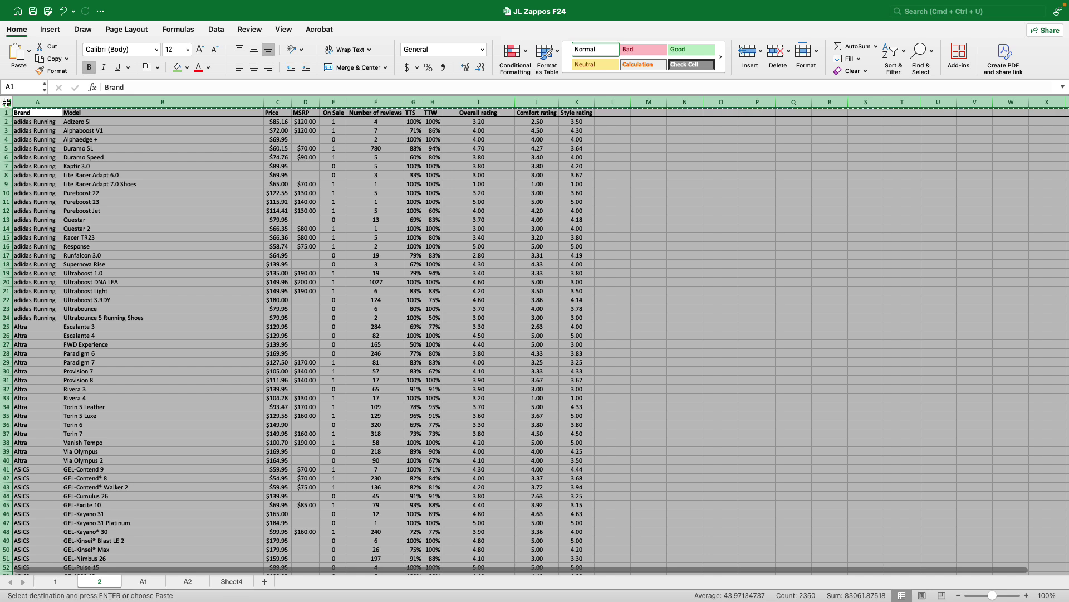
- Paste the shoe data into Sheet4 starting at A1
click(231, 583)
click(6, 106)
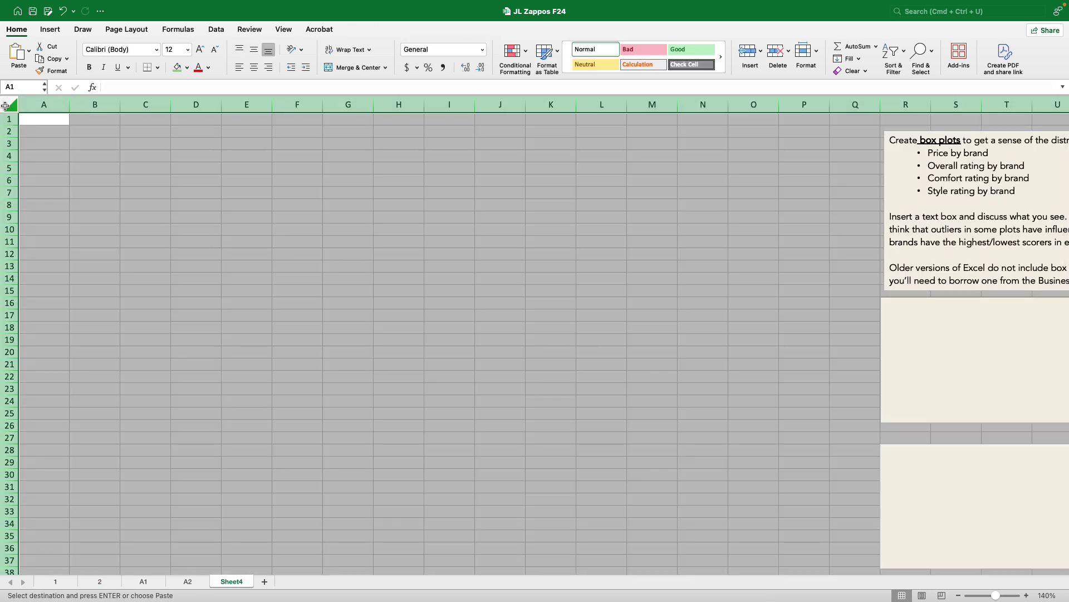
key(super+v)
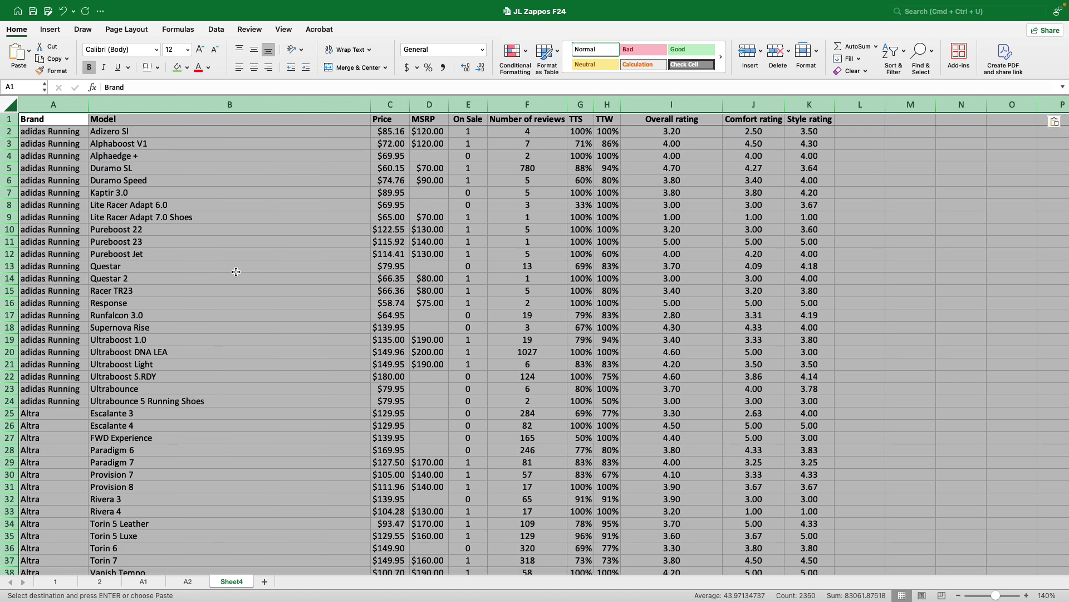
scroll(120, 325, right, 1)
scroll(120, 325, right, 6)
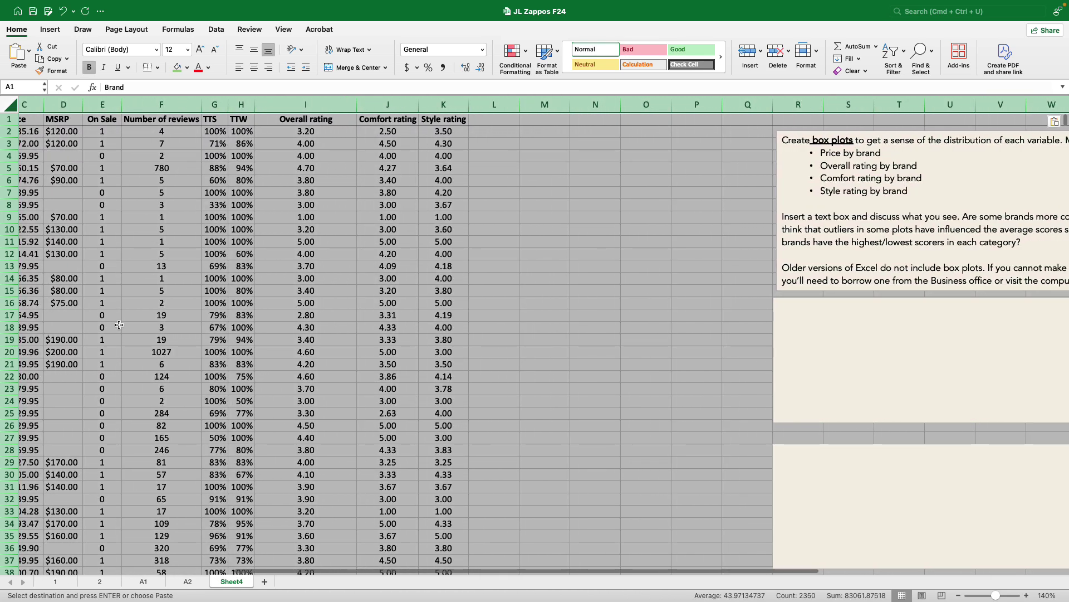
scroll(119, 325, left, 6)
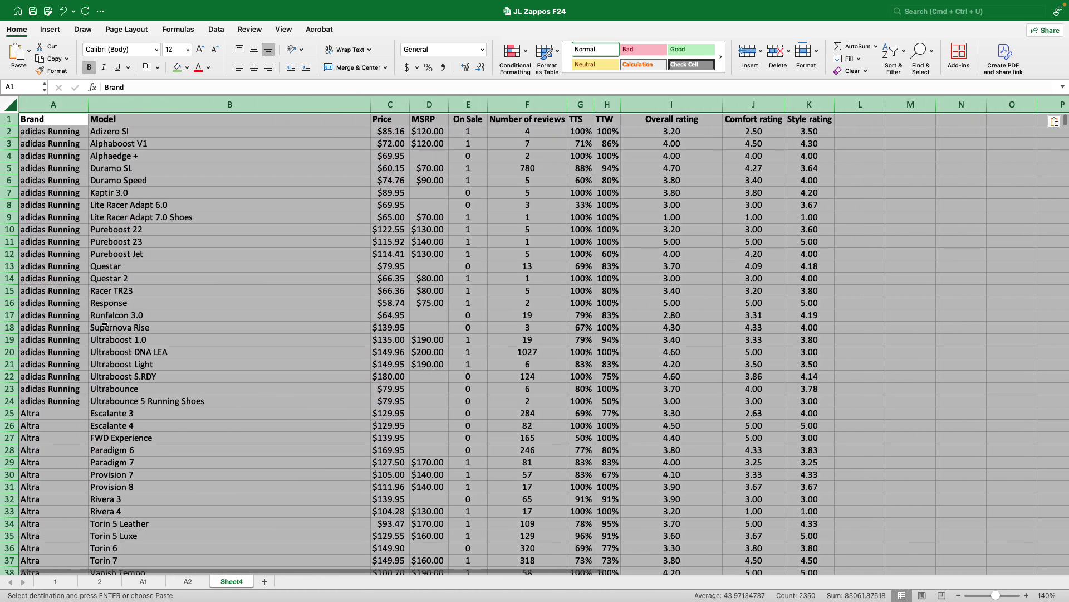
- Rename Sheet4 to A3 and narrow the Model column to a width of 14.50
double_click(236, 581)
text(A3)
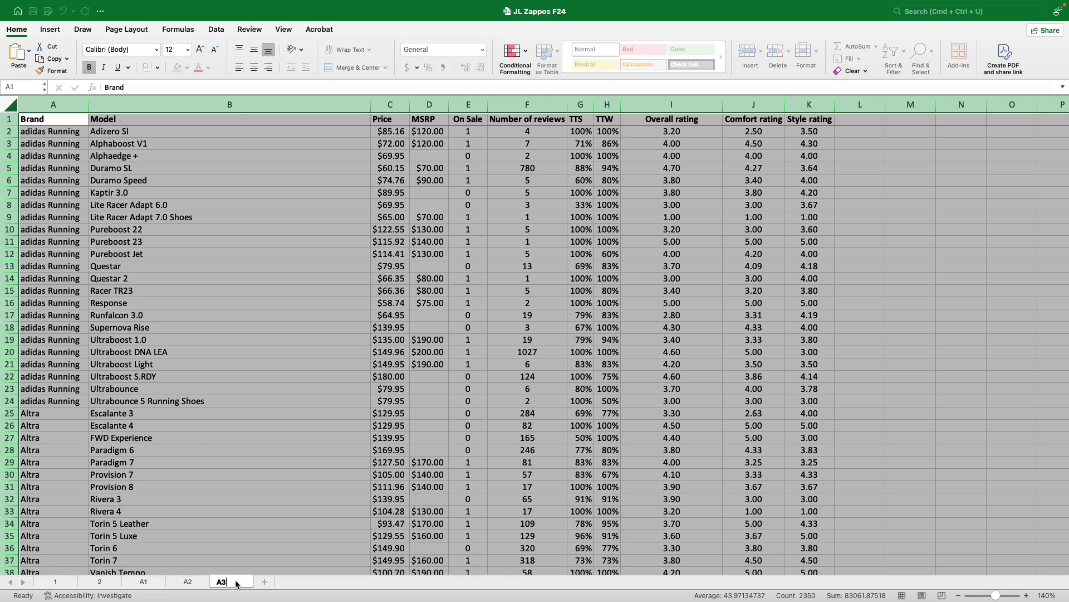
click(276, 366)
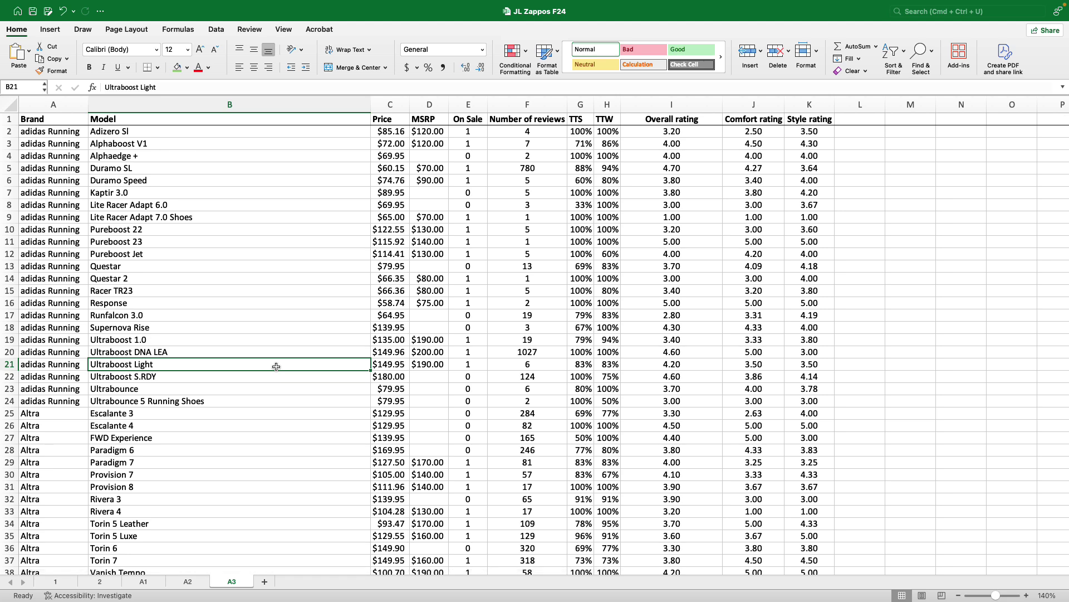
drag(371, 103, 160, 104)
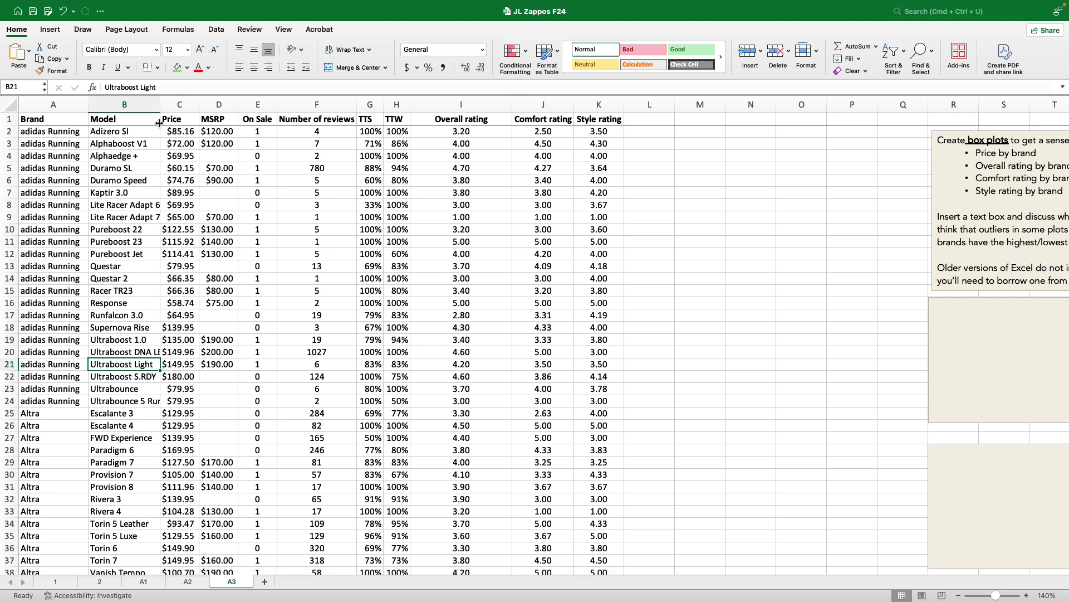
- Hide the Model, MSRP, On Sale, Number of reviews, TTS and TTW columns
click(126, 105)
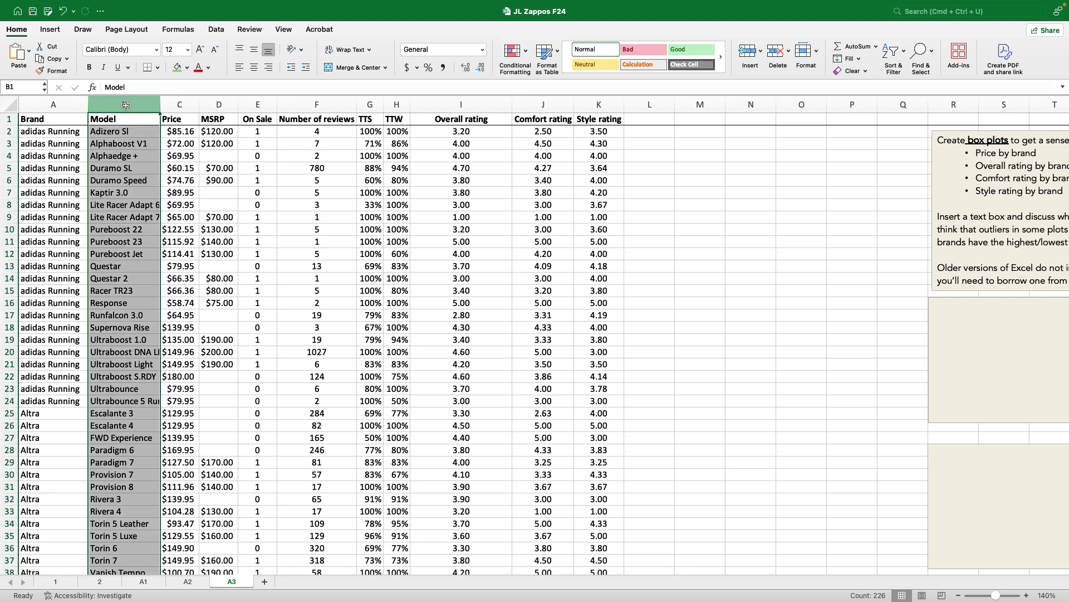
right_click(127, 107)
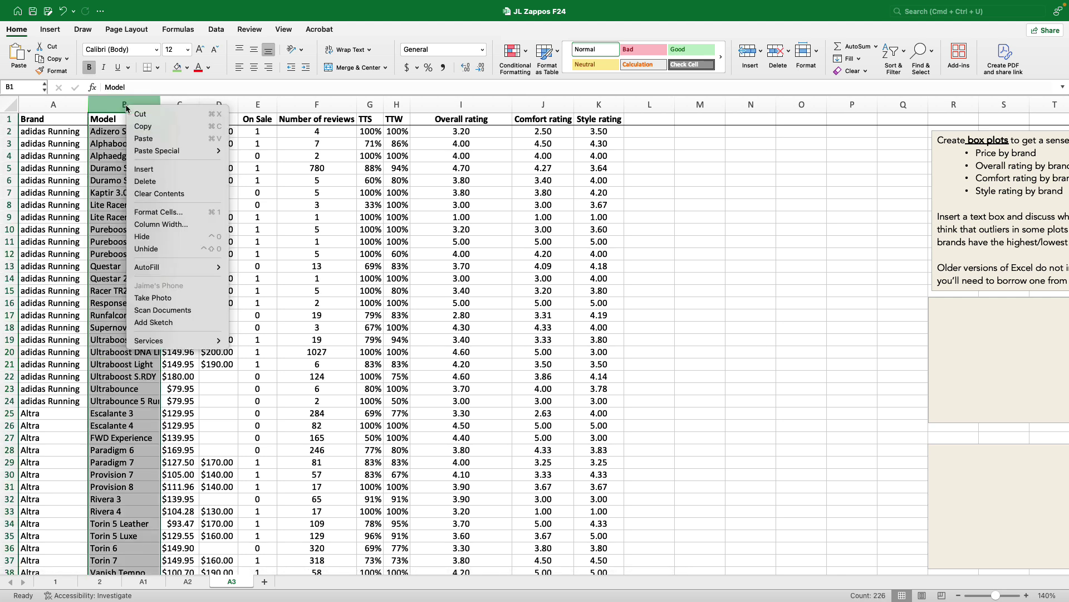
click(146, 237)
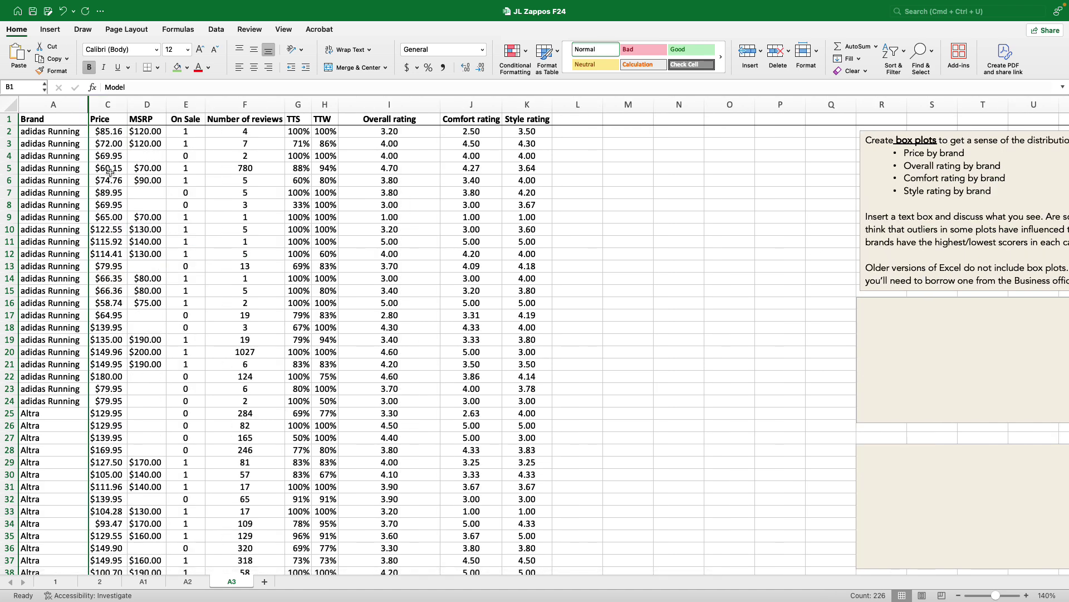
click(150, 108)
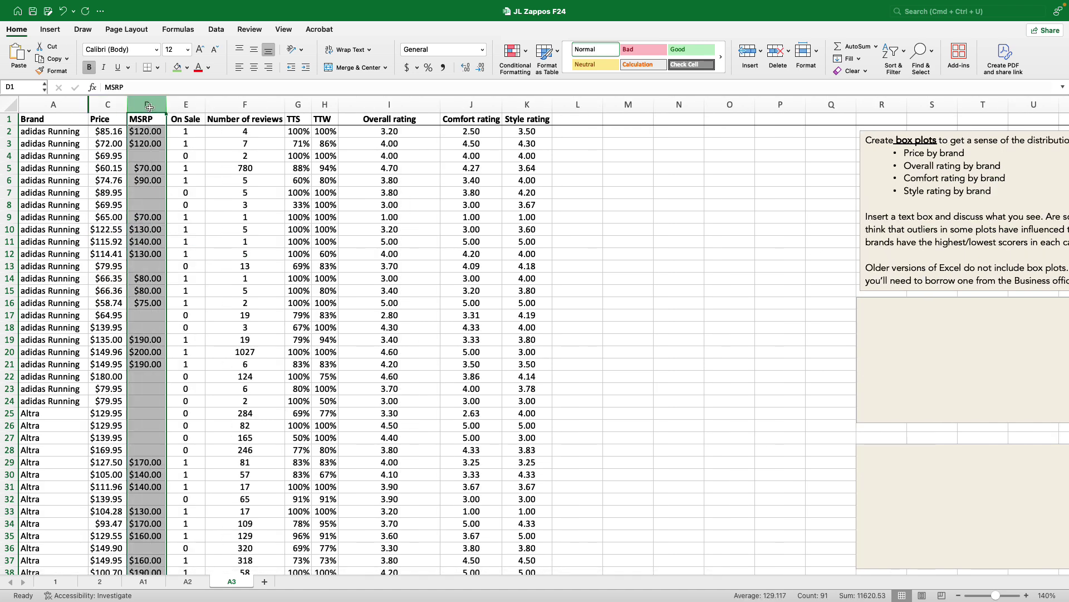
super+click(177, 106)
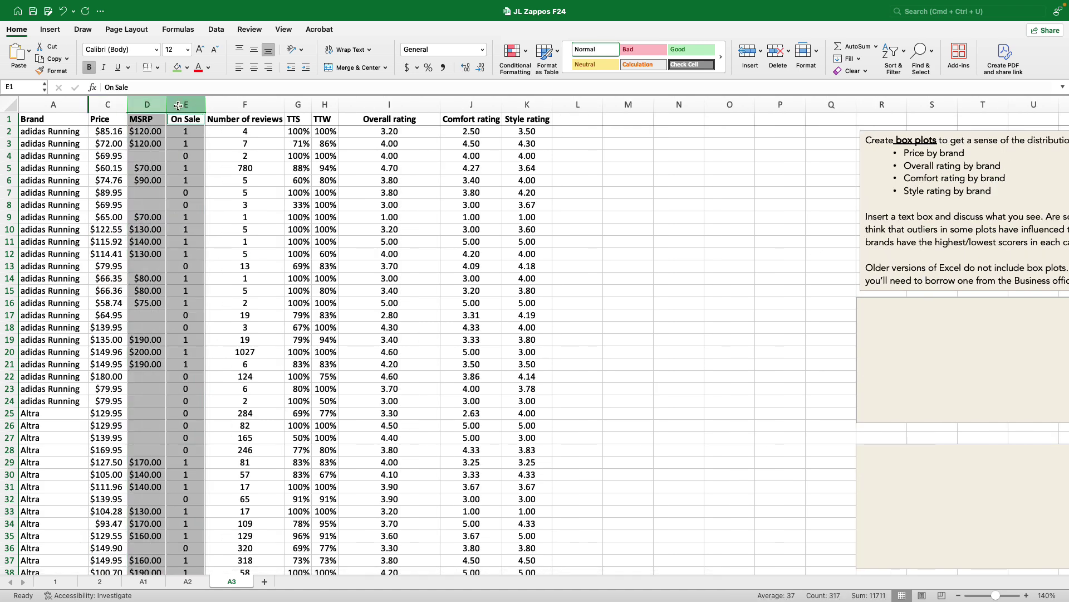
super+click(235, 104)
super+click(298, 104)
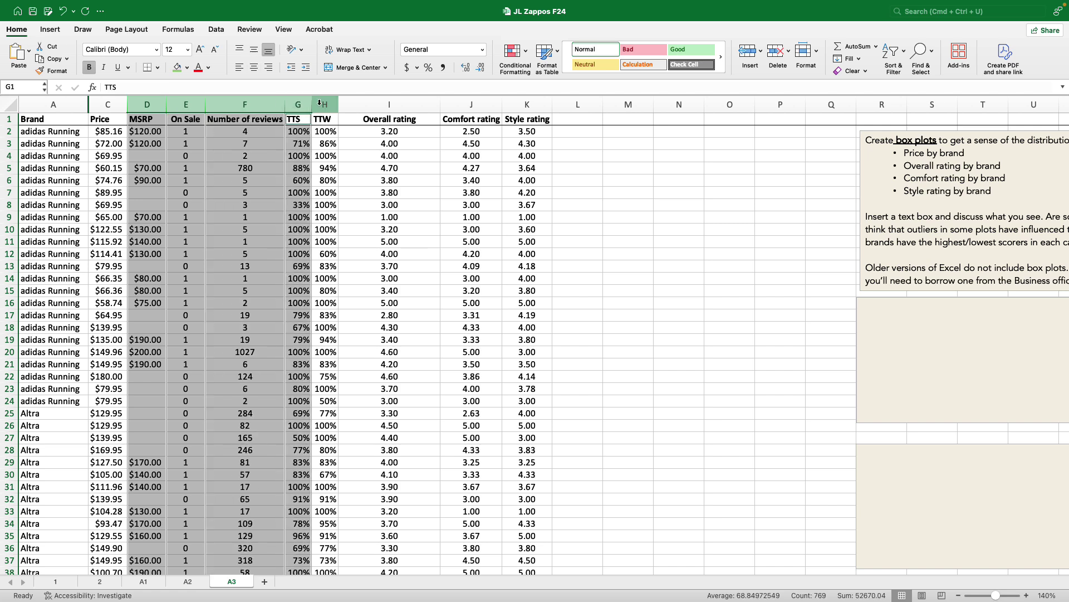
super+click(324, 104)
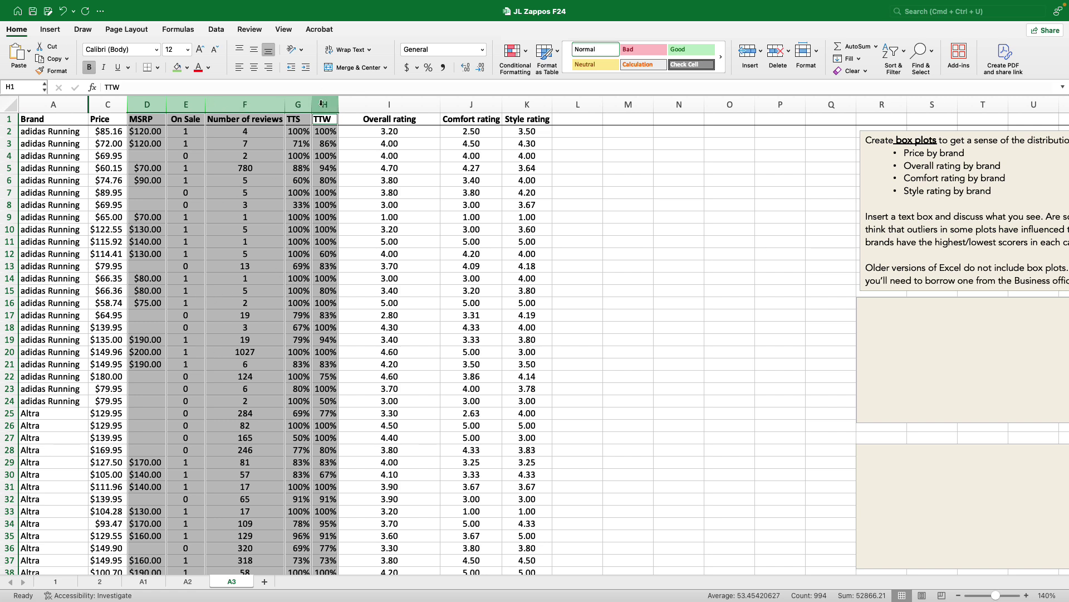
right_click(323, 105)
click(340, 236)
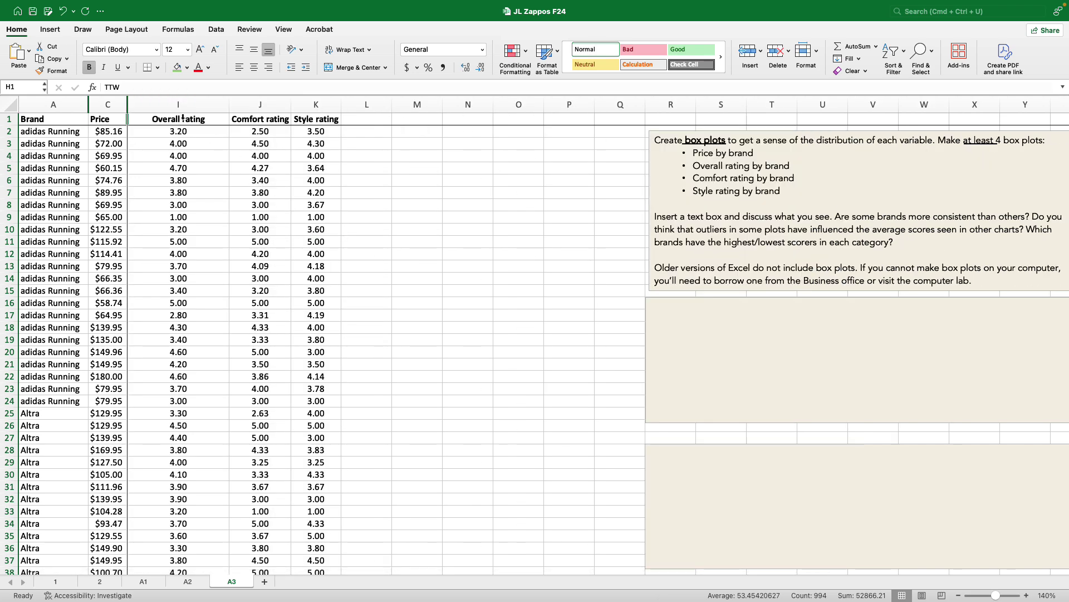
- Narrow the Overall, Comfort and Style rating columns to an equal width
drag(179, 111, 316, 105)
drag(225, 105, 191, 105)
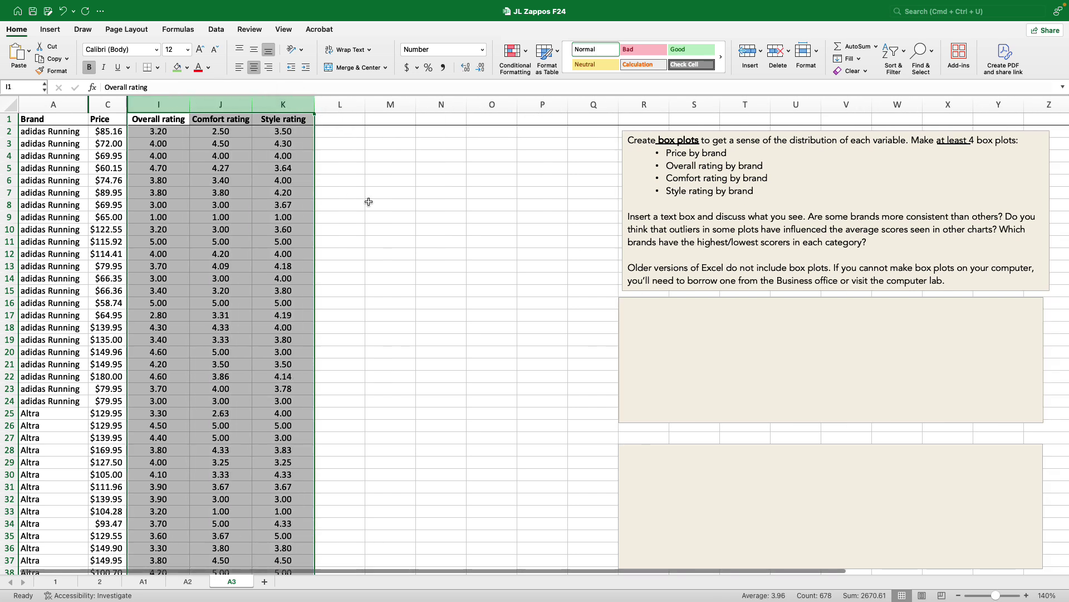
click(392, 254)
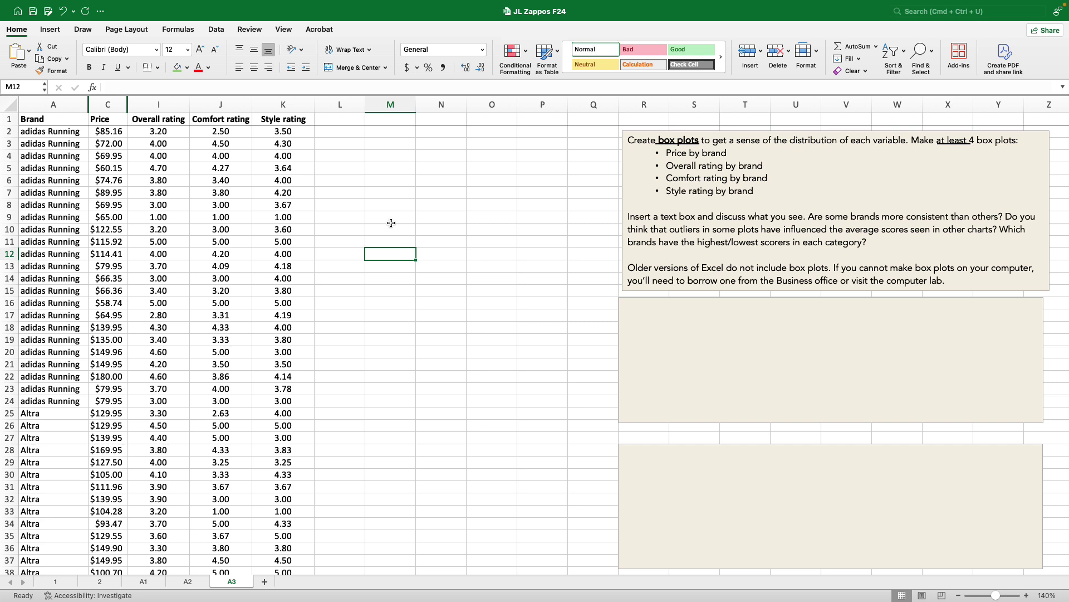
- Select the Brand and Price data from A1 down to row 226 for charting
click(40, 120)
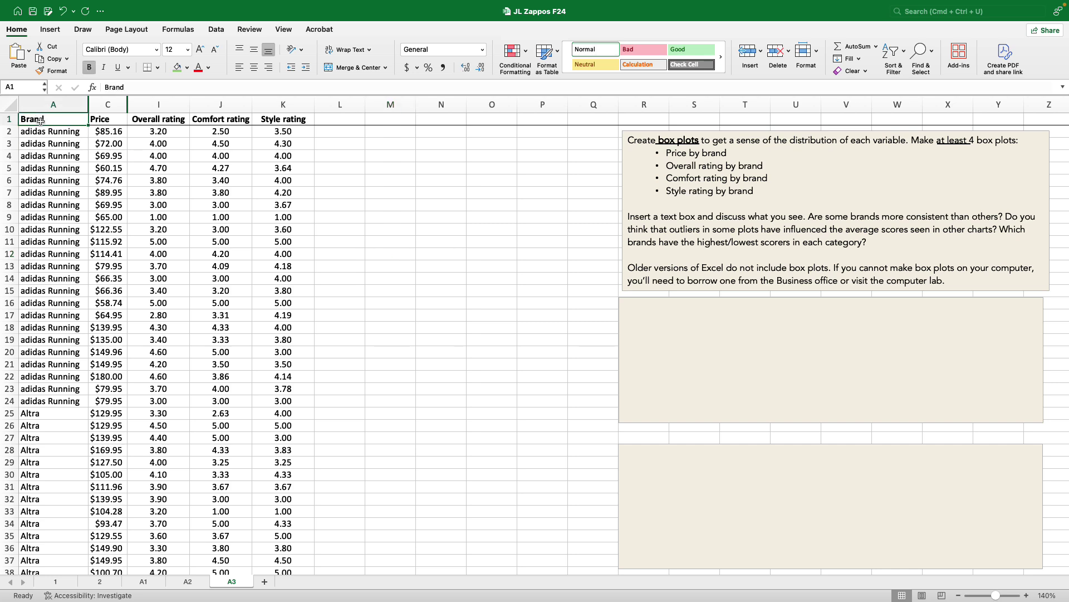
key(super+shift+Down)
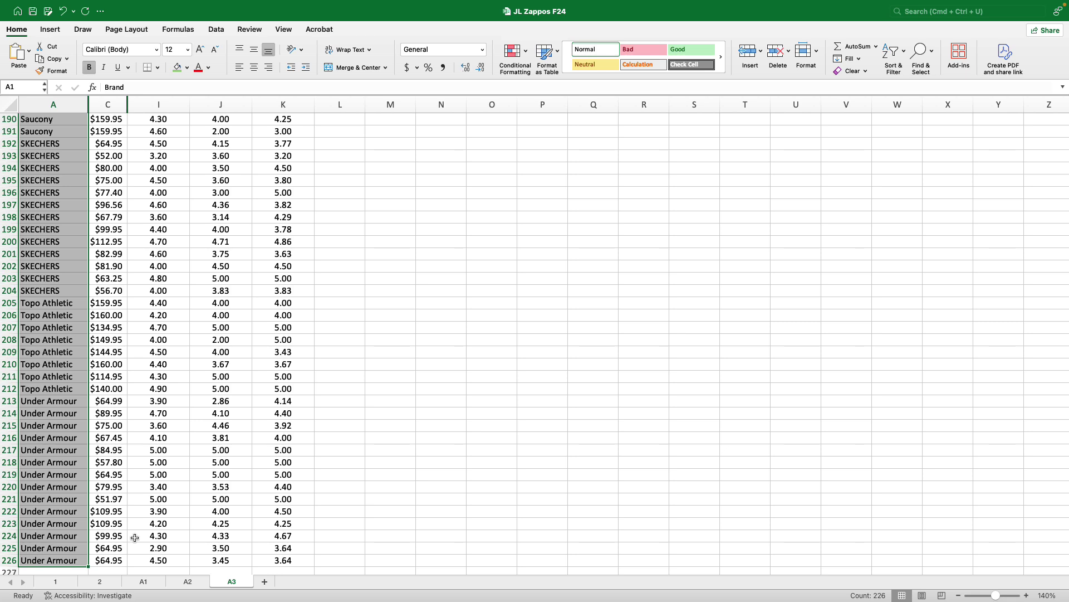
click(108, 560)
key(super+shift+Up)
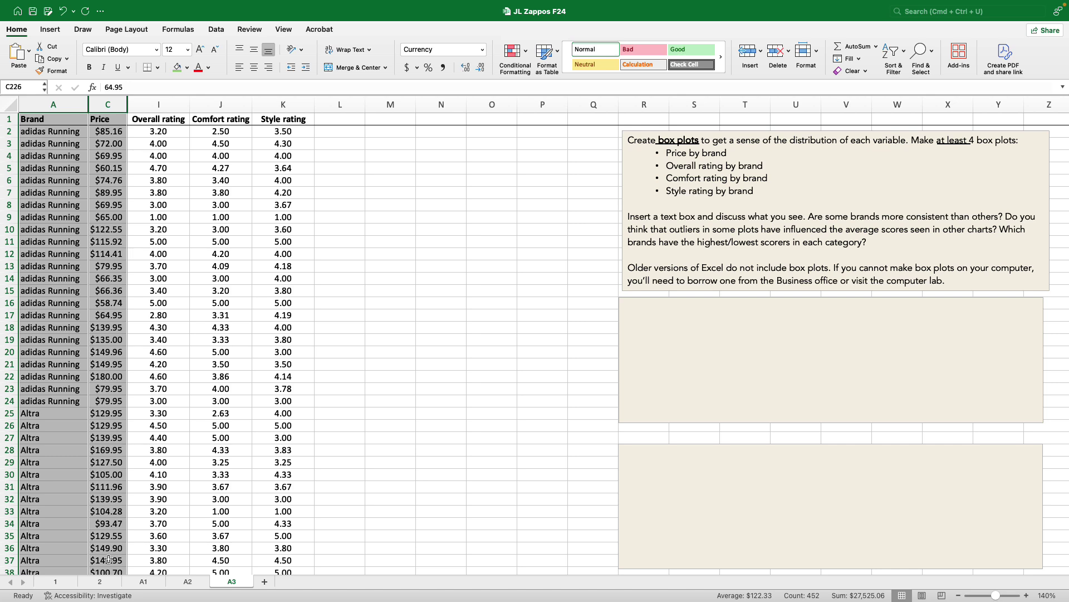
click(60, 35)
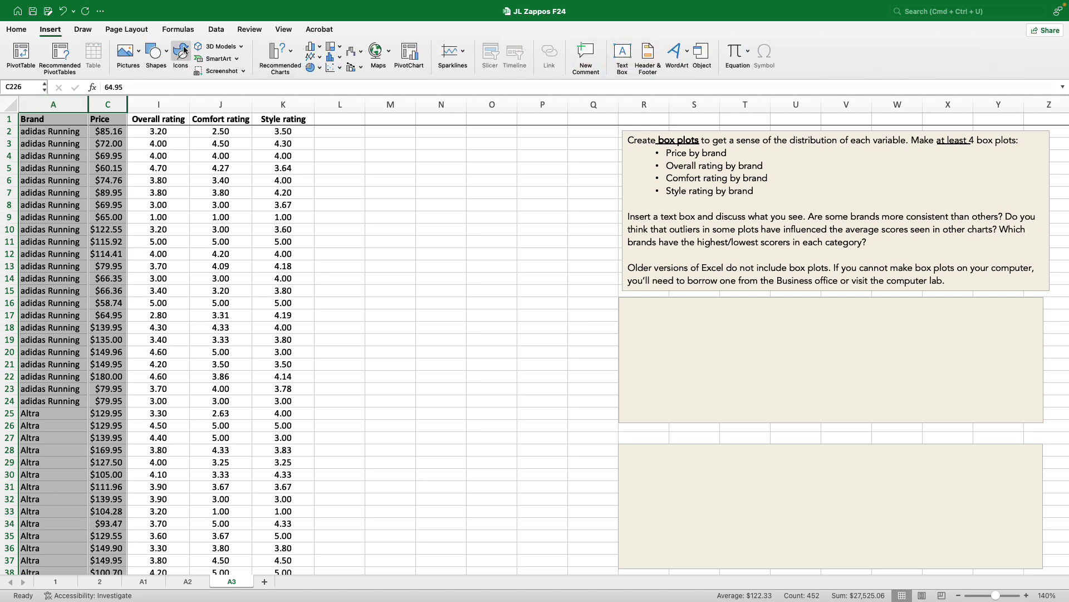
- Insert a Box and Whisker chart of price by brand and move it beside the data
click(339, 58)
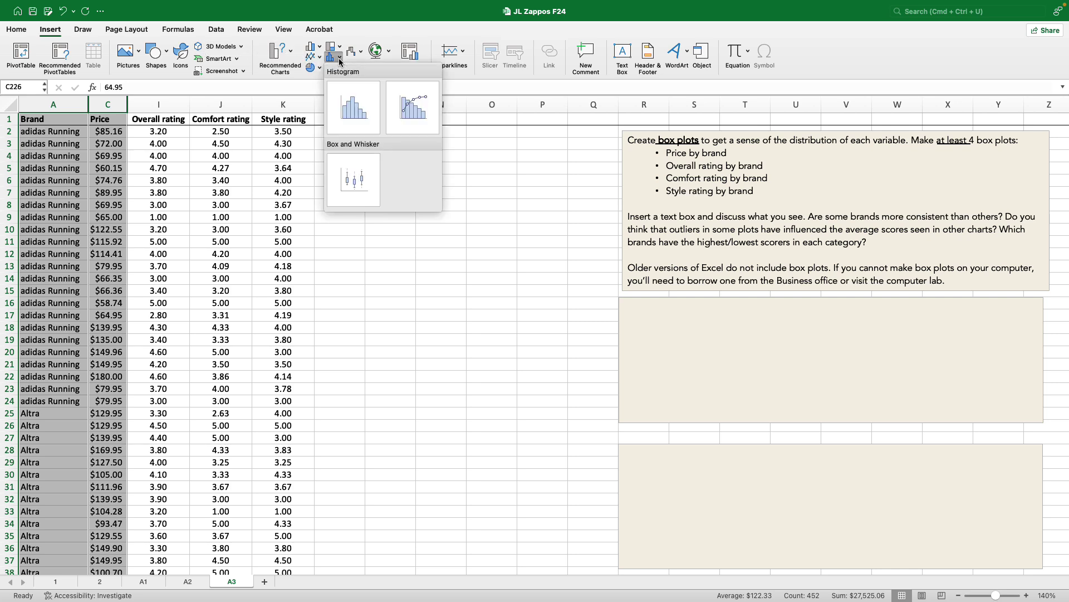
click(351, 180)
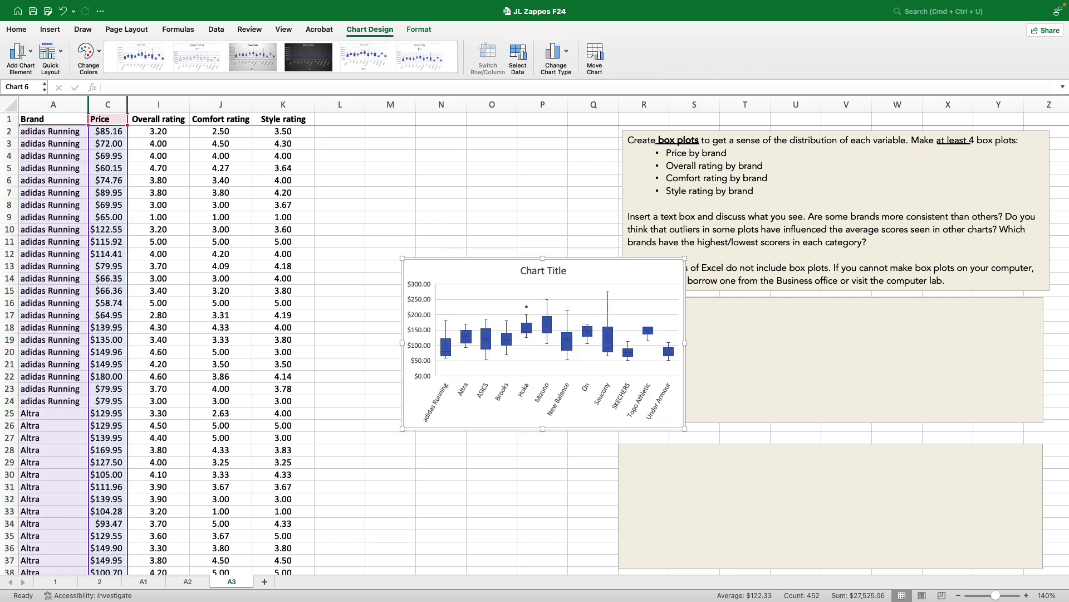
drag(458, 259, 374, 297)
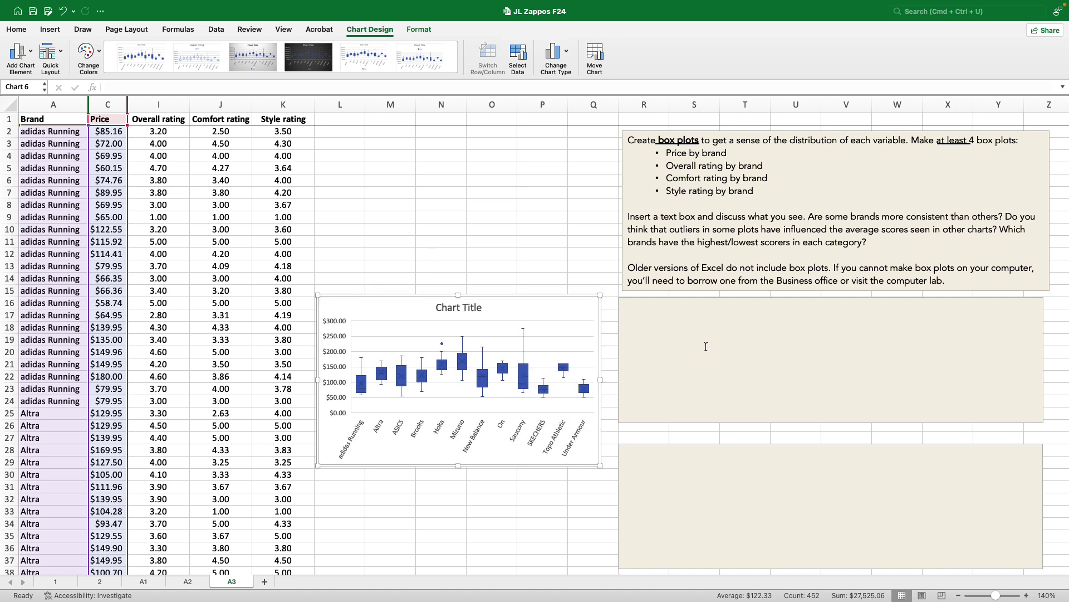
- Replace the chart's placeholder title with 'Box Plots of Shoe Price by Brand'
click(476, 312)
drag(477, 312, 419, 308)
text(Box)
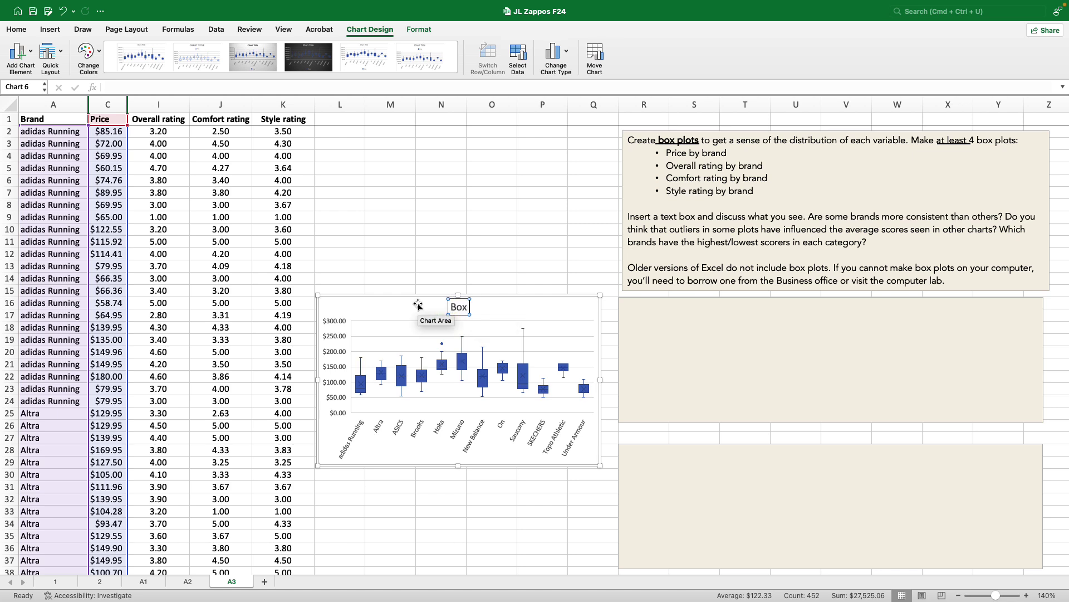
text( Plots of)
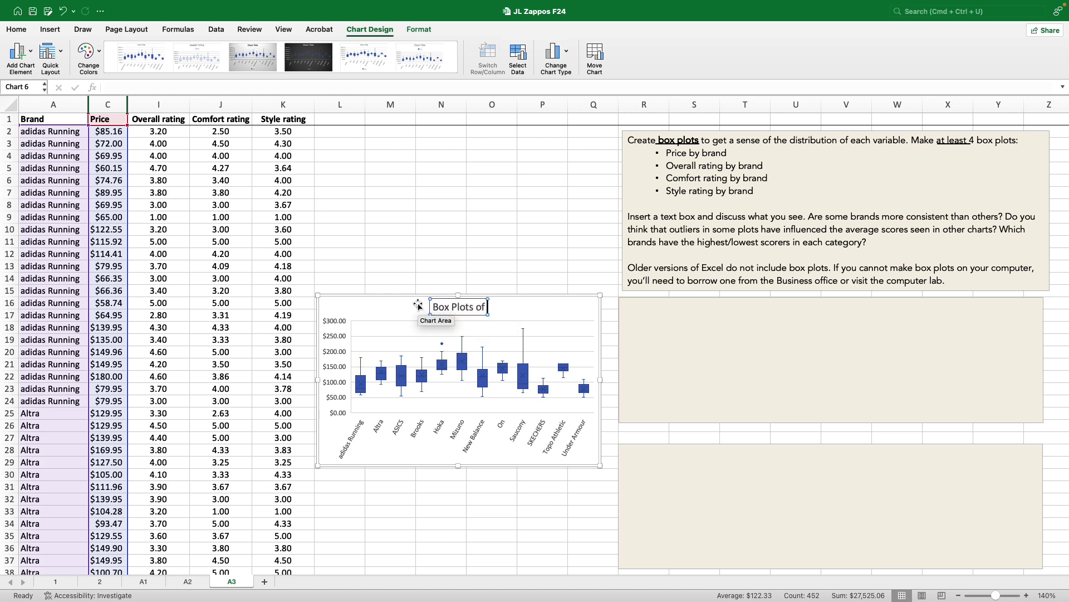
text( Shoe Pric)
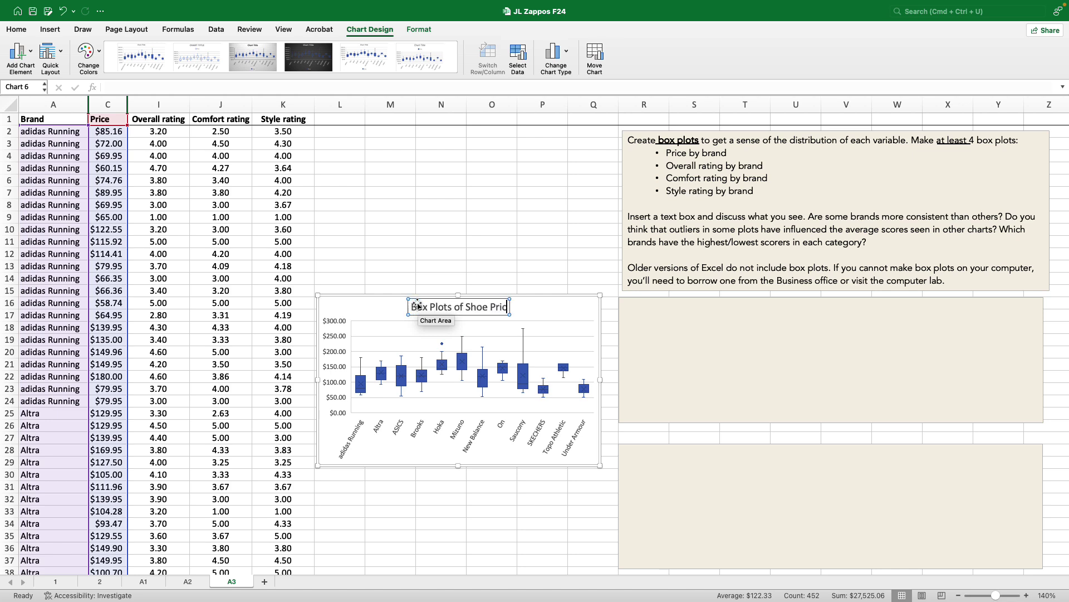
text(e by Brand)
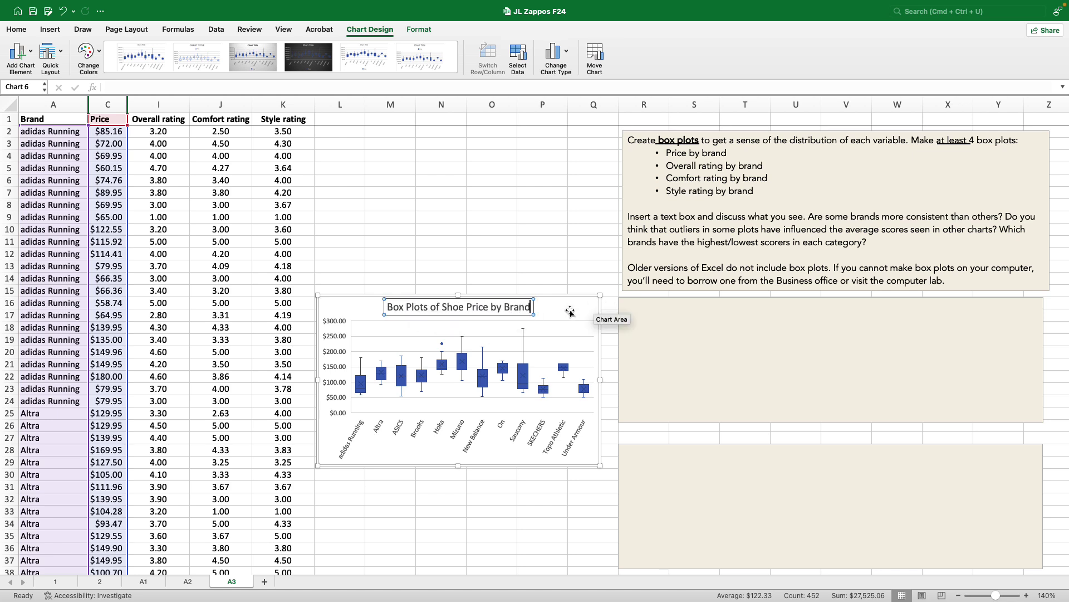
click(571, 312)
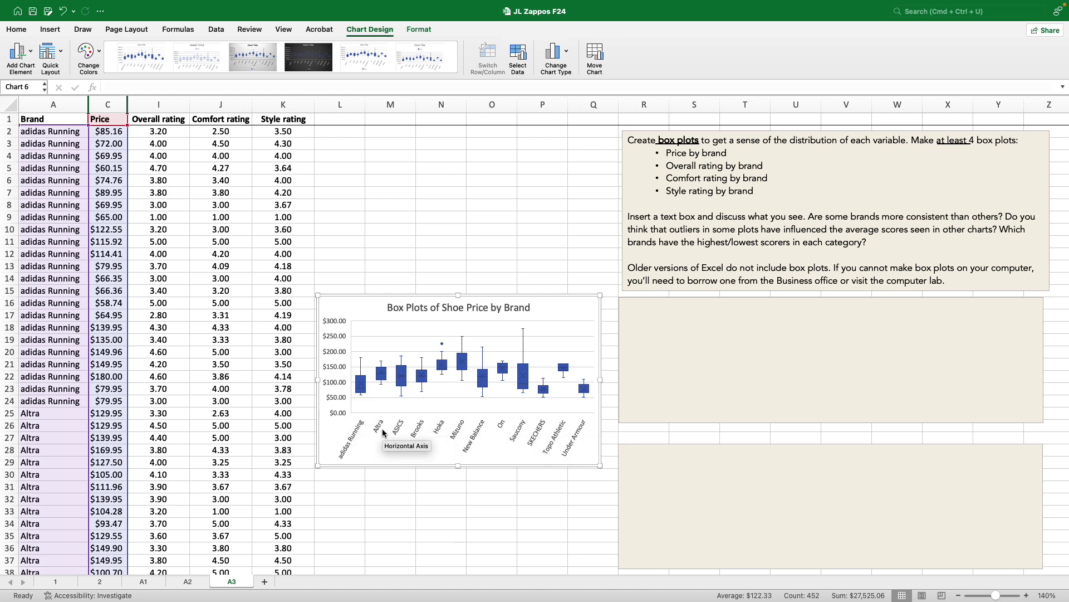
- Delete the chart's gridlines and add primary horizontal and vertical axis titles
click(383, 336)
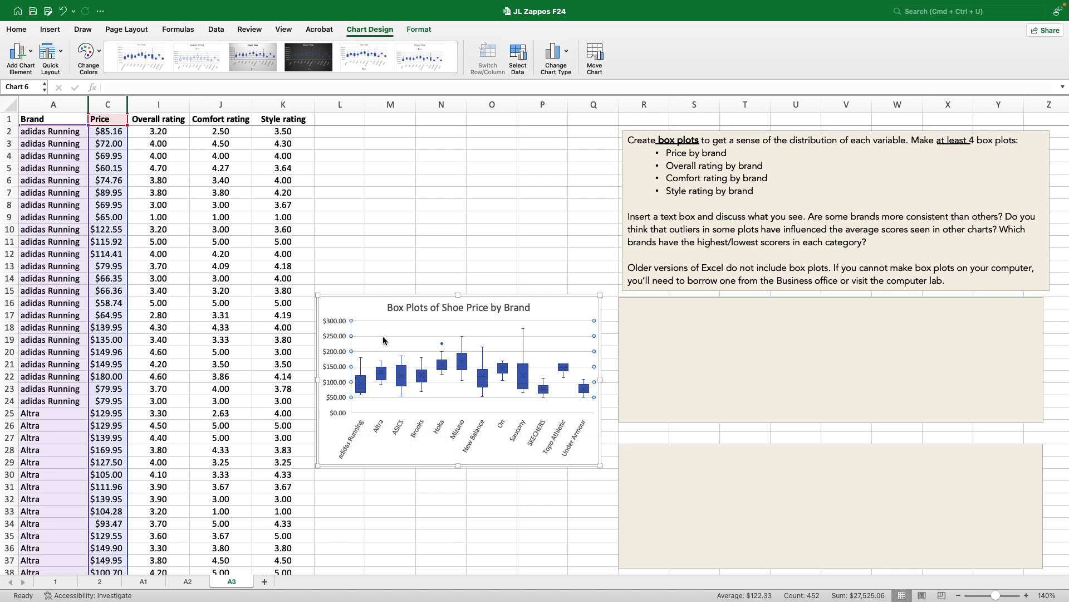
key(Delete)
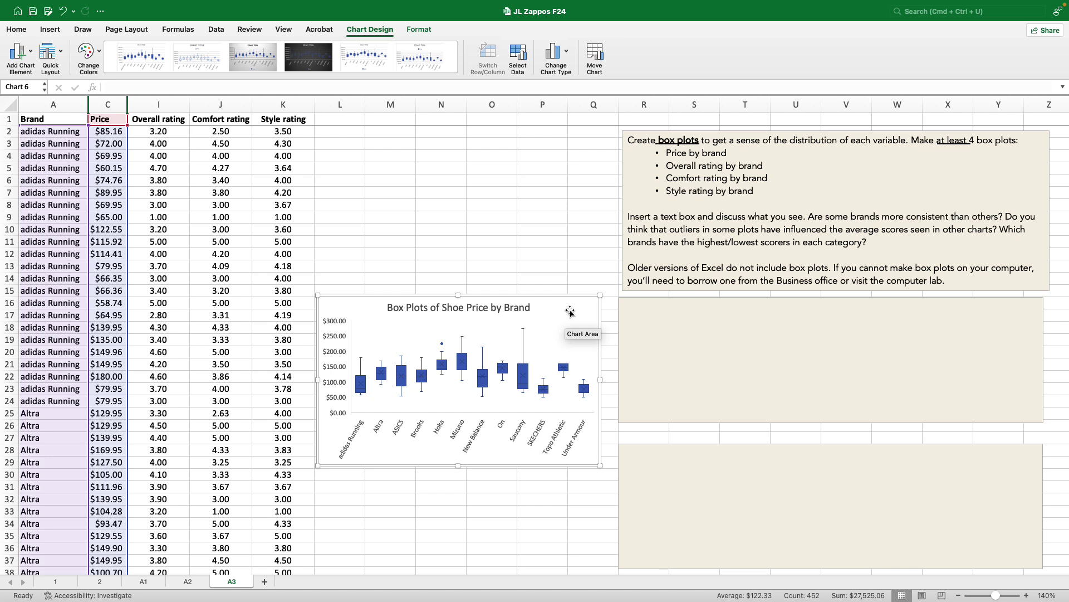
click(34, 53)
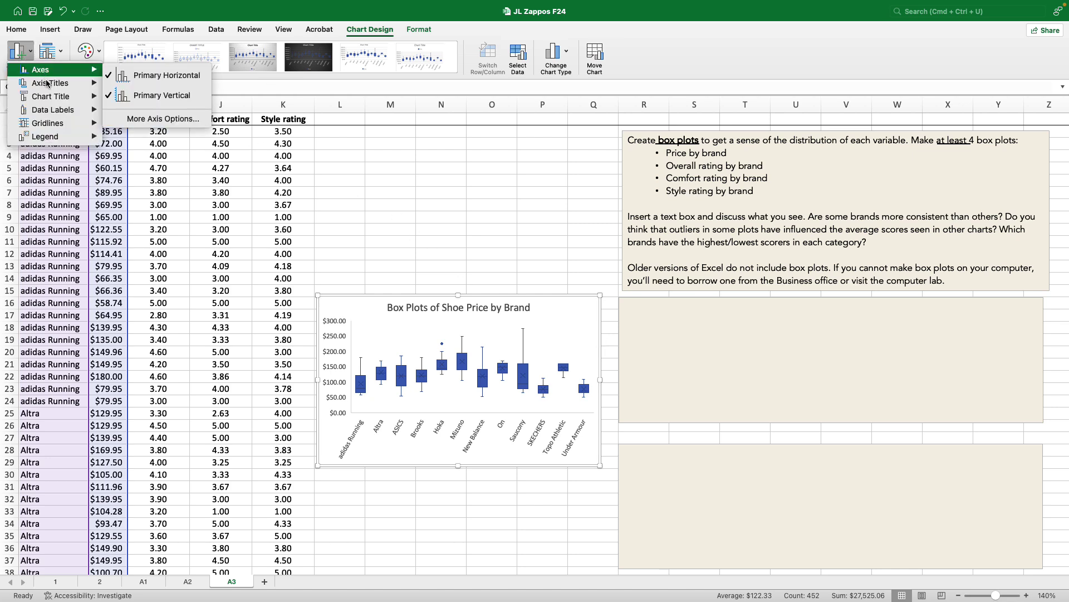
mouse_move(71, 84)
click(165, 88)
click(27, 55)
mouse_move(35, 84)
click(161, 103)
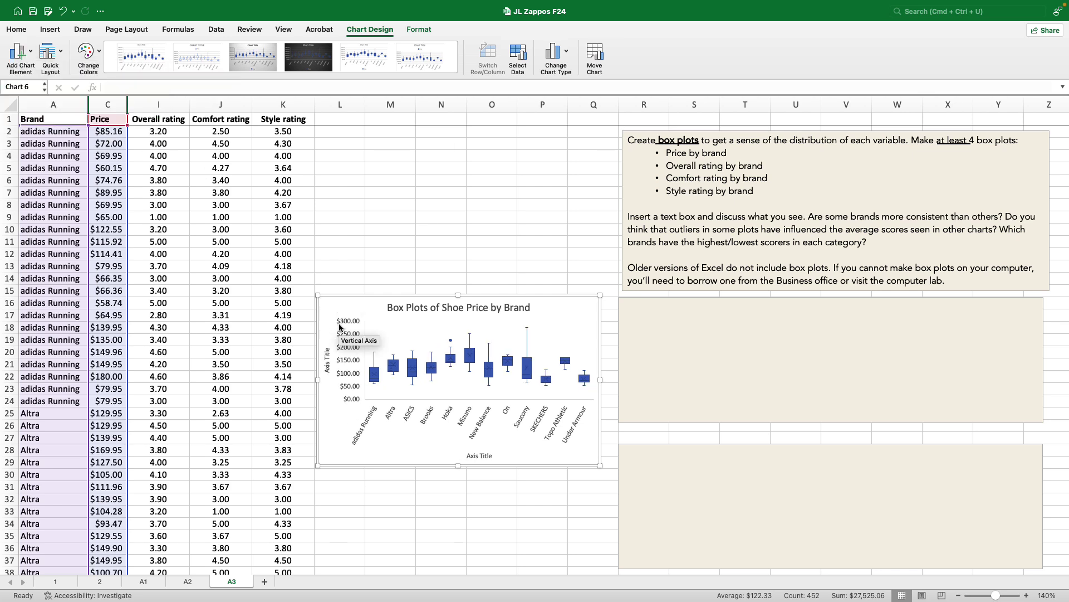
- Label the vertical axis 'Price' and the horizontal axis 'Brand'
click(327, 357)
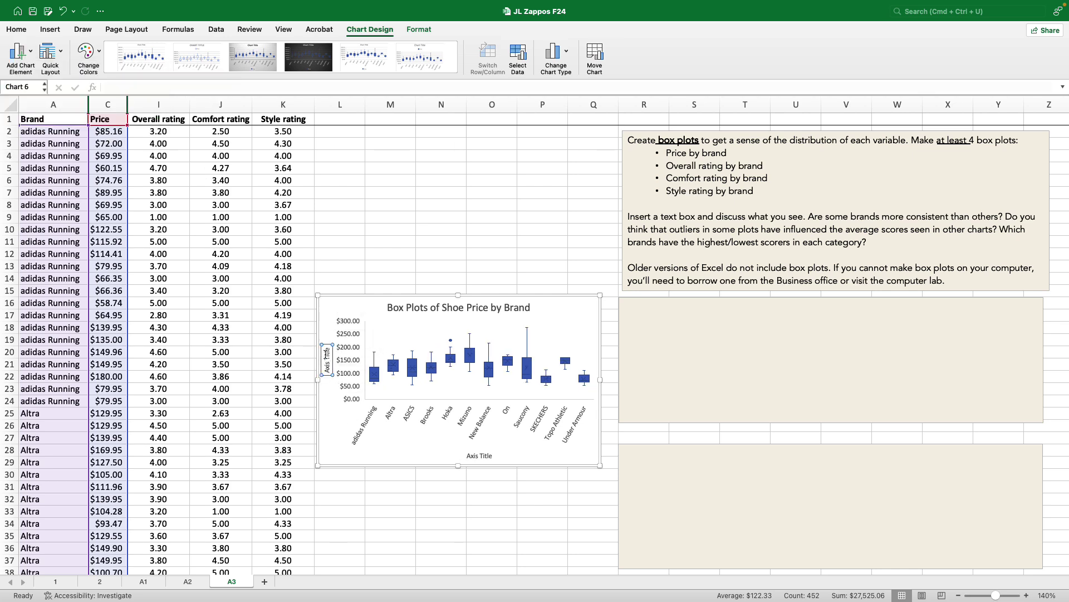
drag(326, 344, 326, 372)
text(Price)
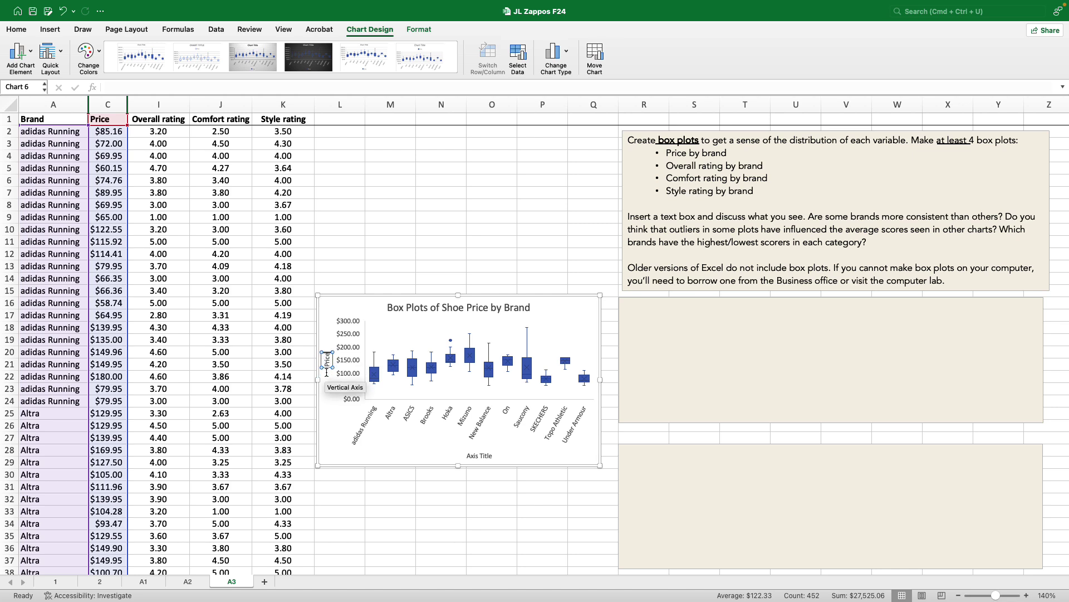
click(487, 455)
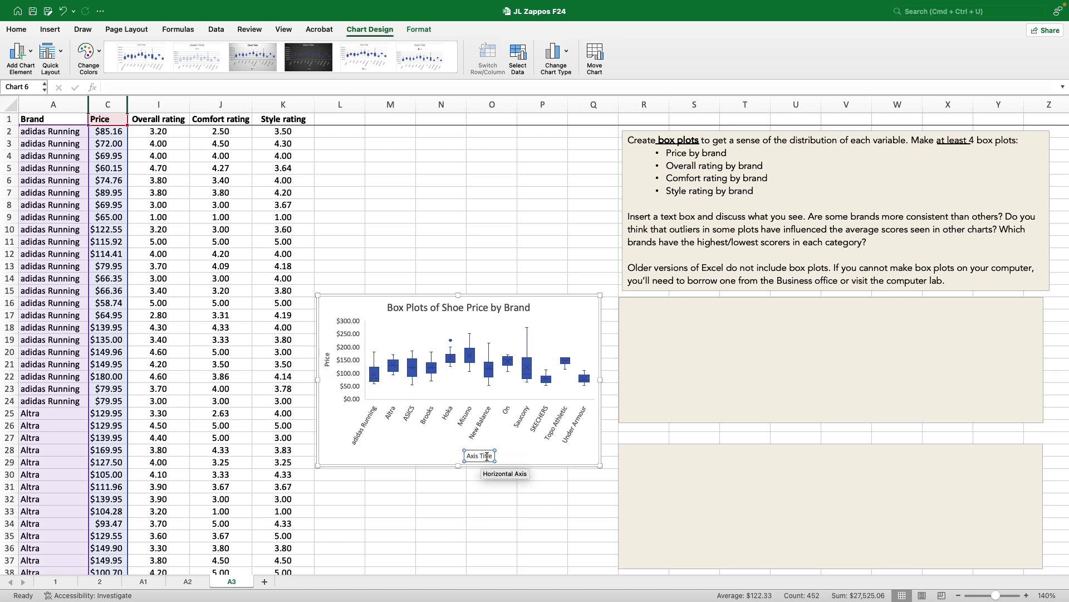
drag(493, 456, 467, 456)
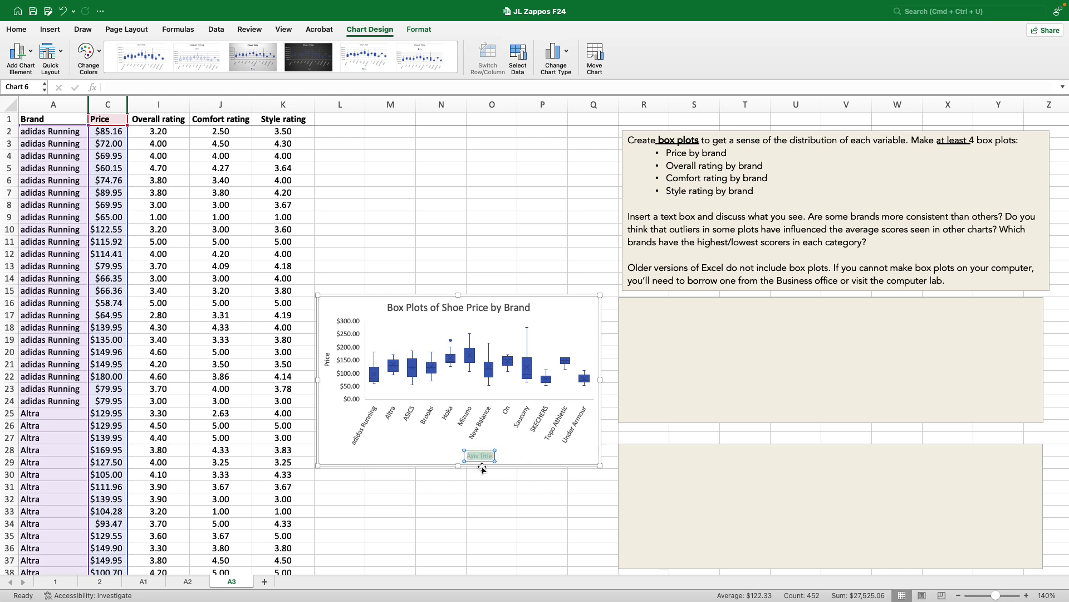
text(Brand)
key(Return)
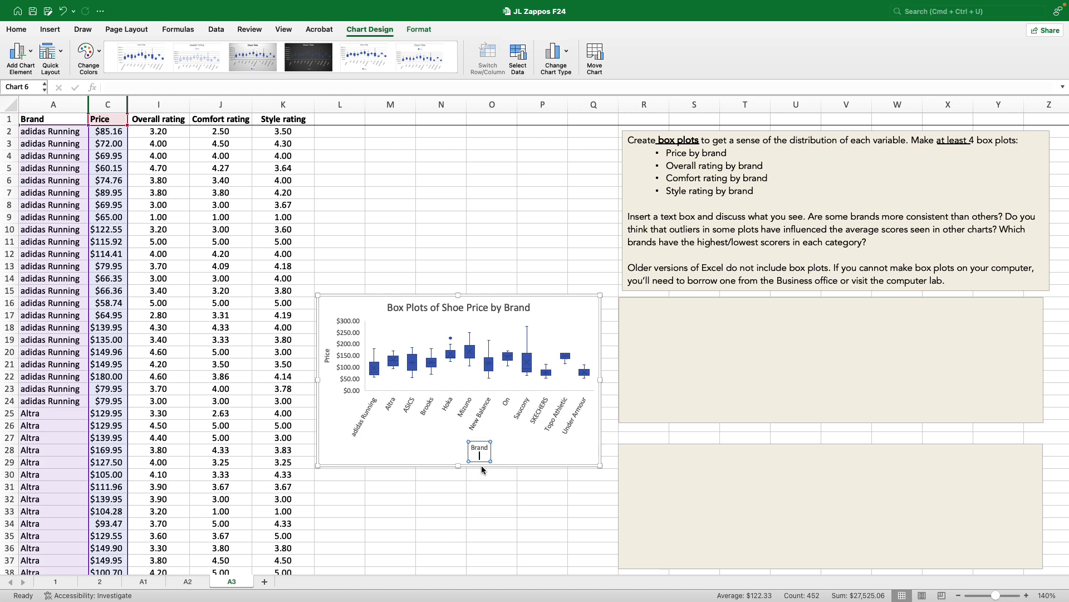
key(BackSpace)
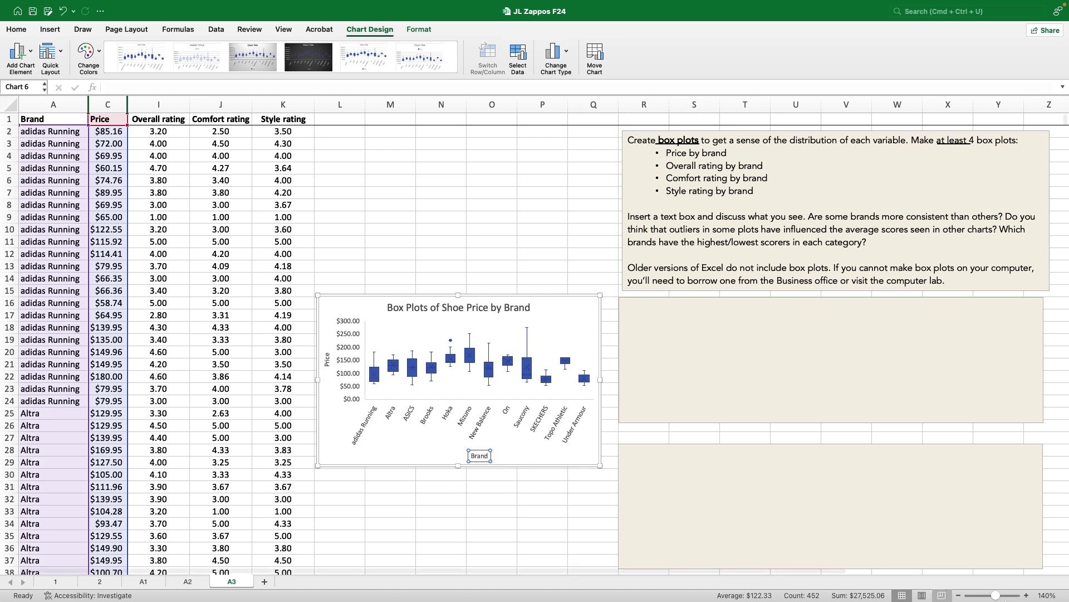
click(1027, 595)
click(1026, 595)
scroll(580, 381, down, 5)
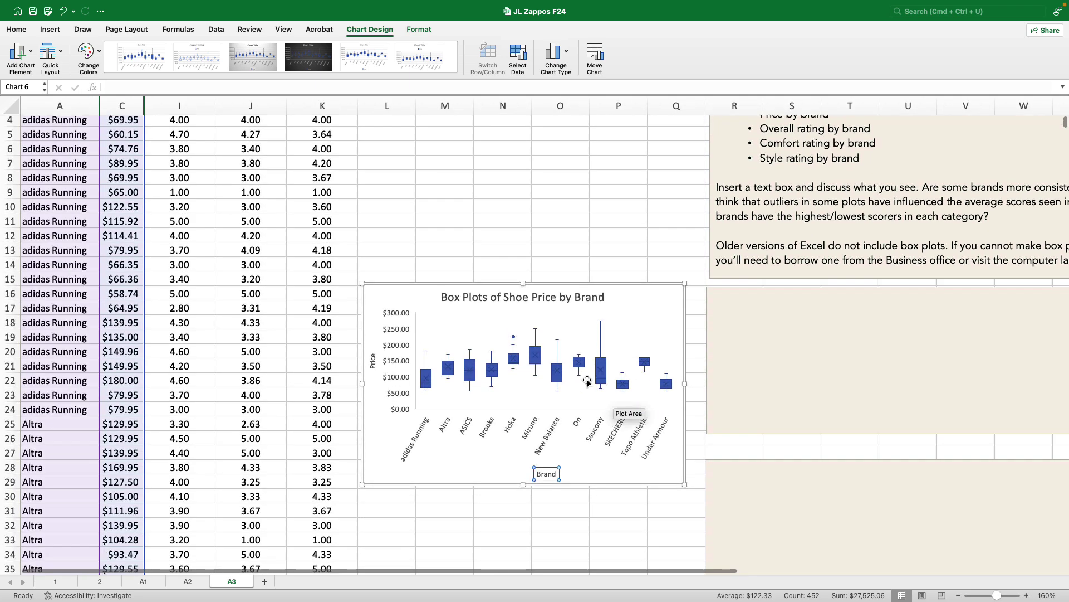
scroll(580, 381, right, 3)
scroll(580, 377, right, 2)
scroll(580, 376, down, 1)
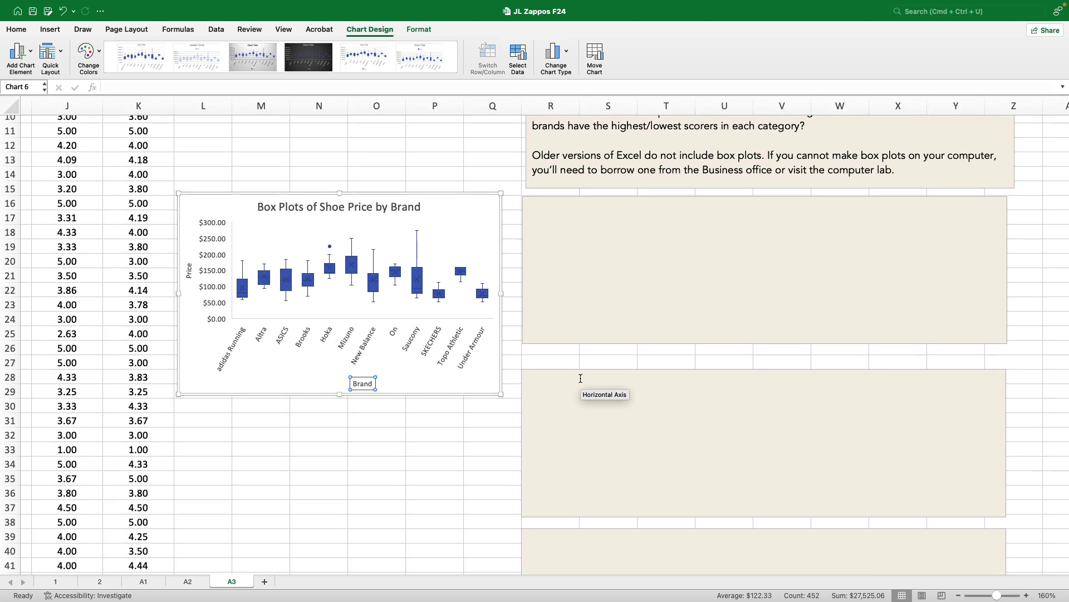
- Give the price box plot series a solid light orange fill in Format Data Series, then close the pane
click(446, 466)
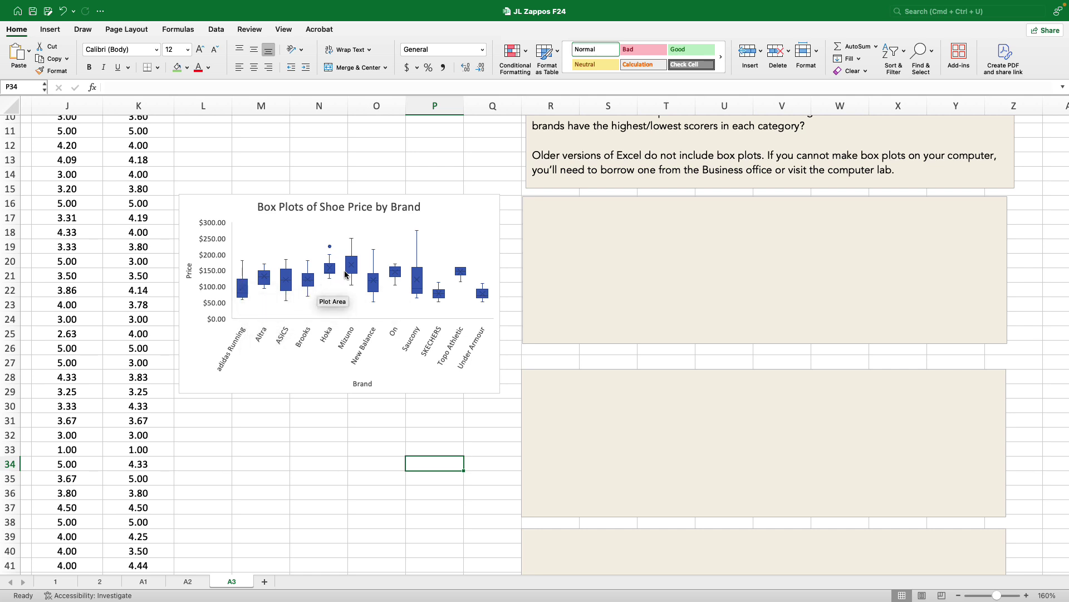
click(352, 266)
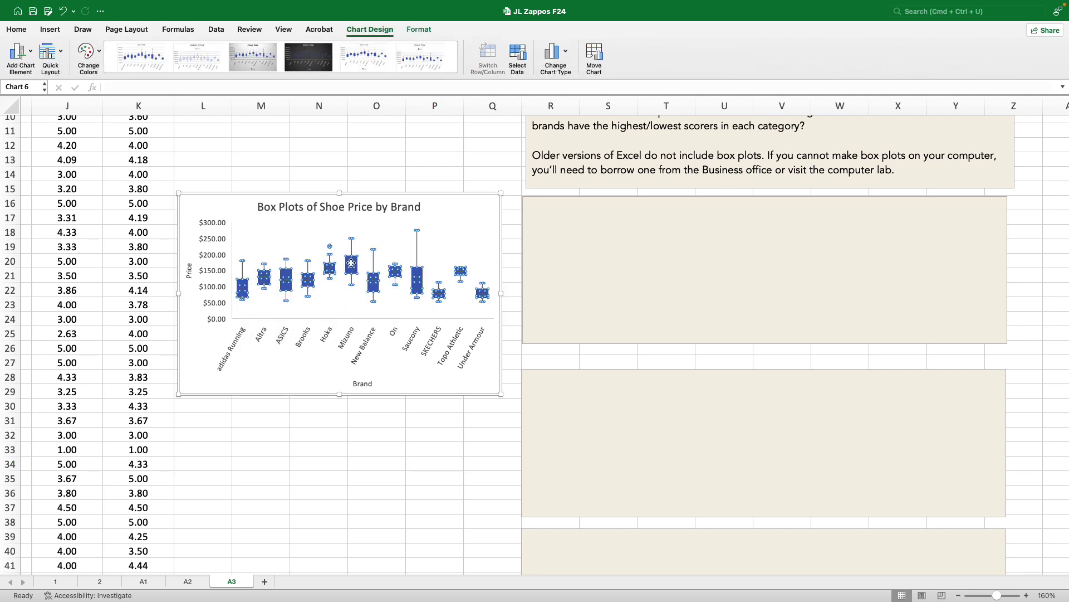
scroll(351, 263, up, 1)
scroll(351, 263, left, 1)
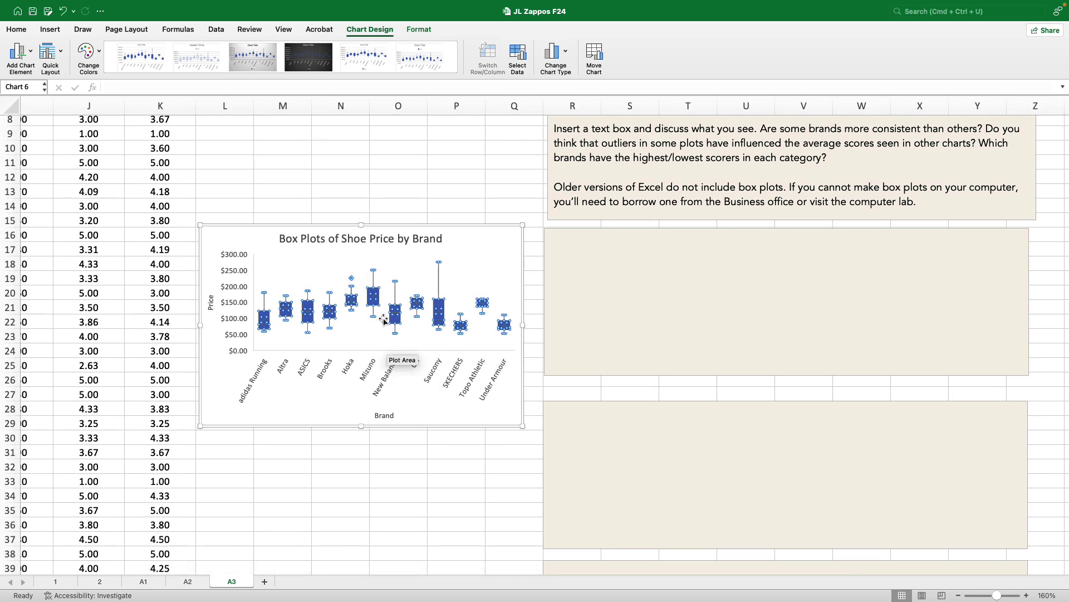
right_click(369, 301)
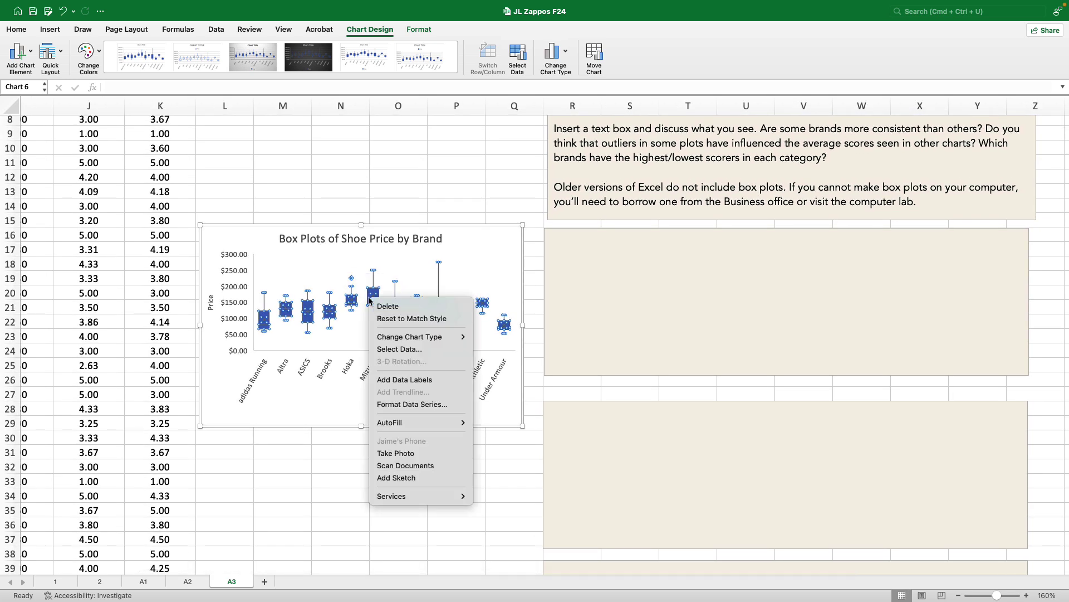
click(416, 405)
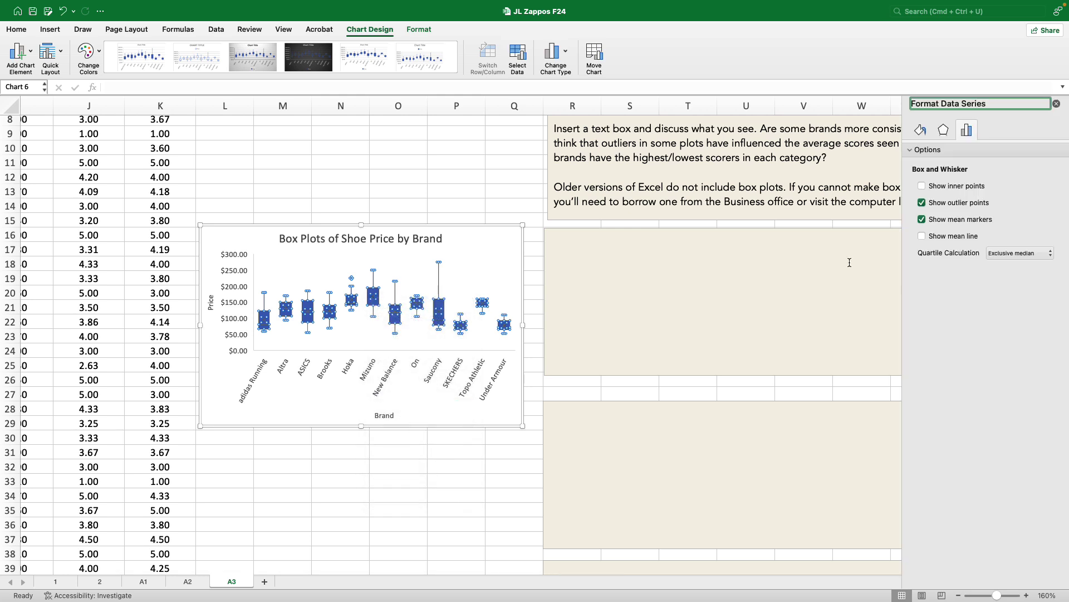
click(920, 131)
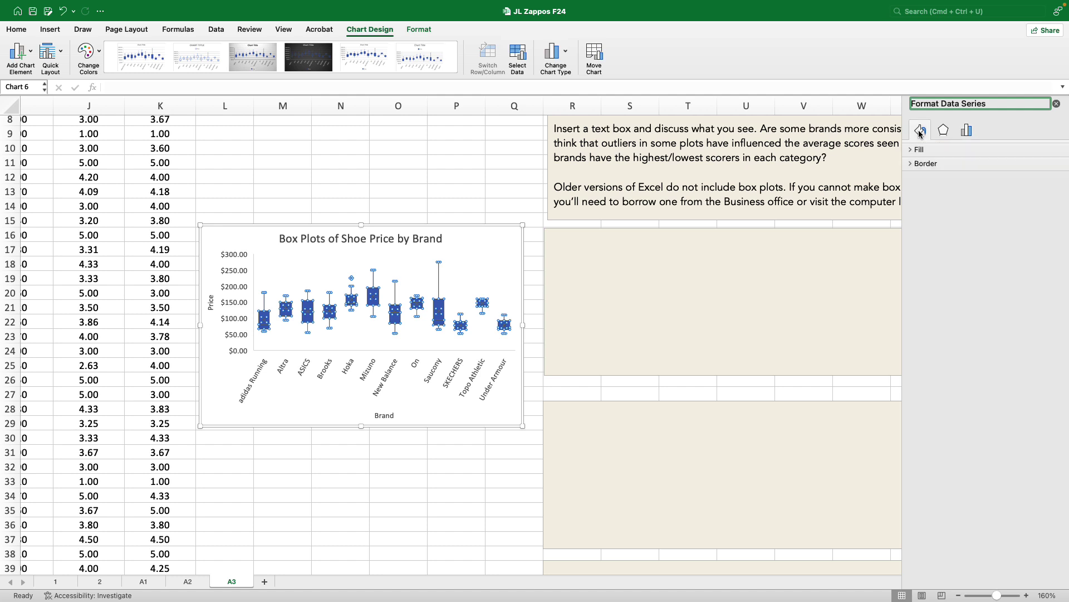
click(914, 151)
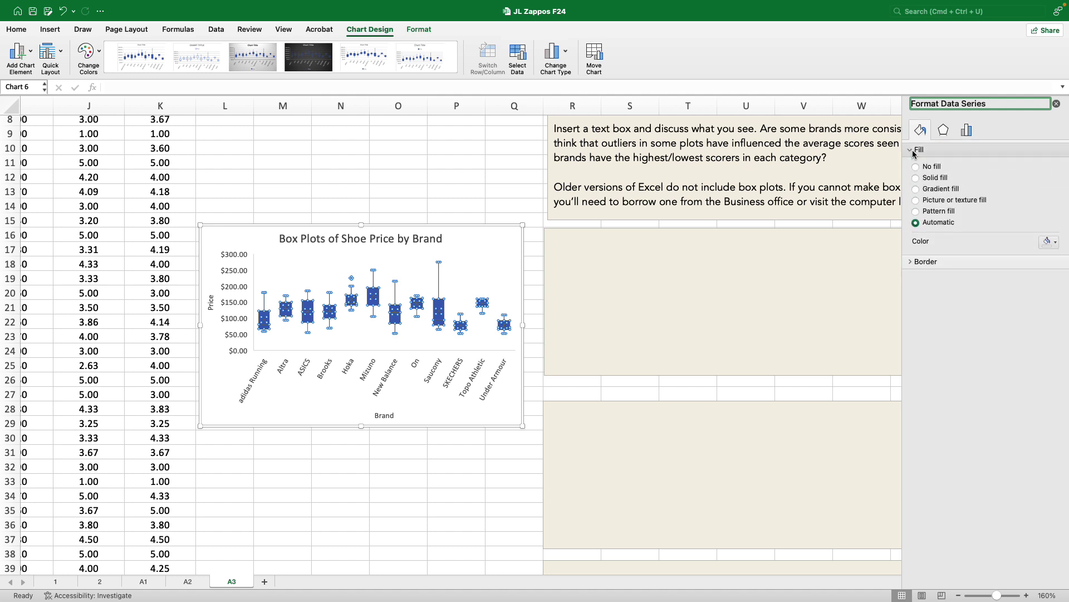
click(1052, 243)
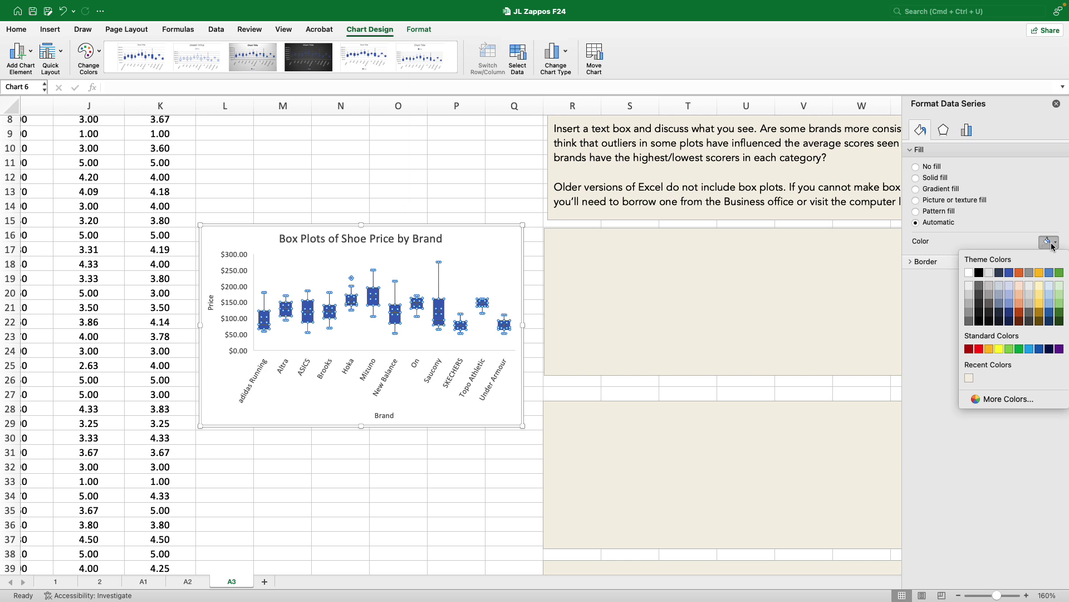
click(1018, 296)
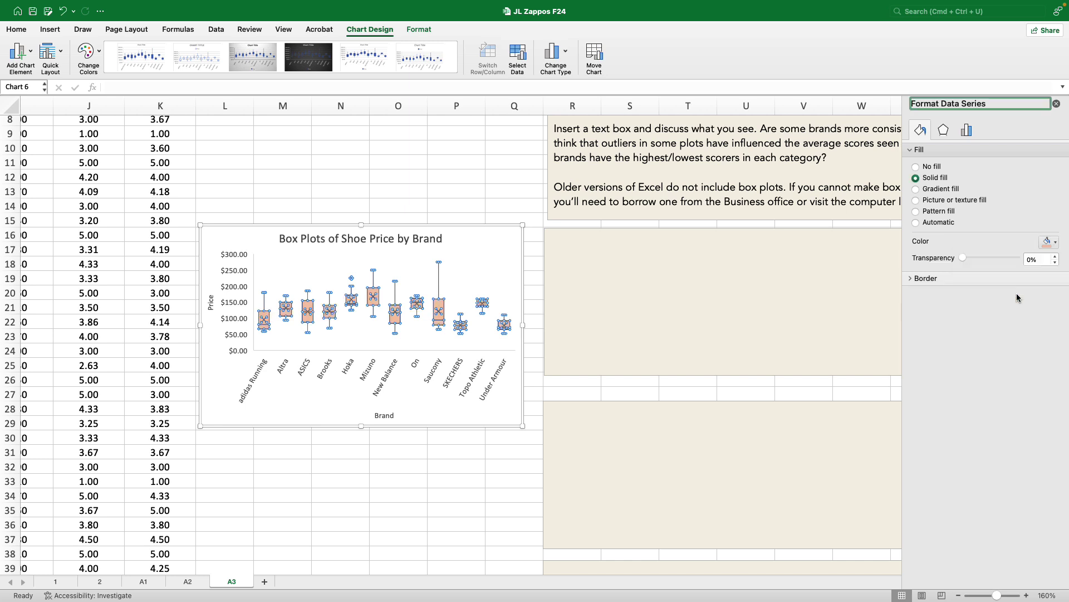
click(1057, 104)
click(339, 543)
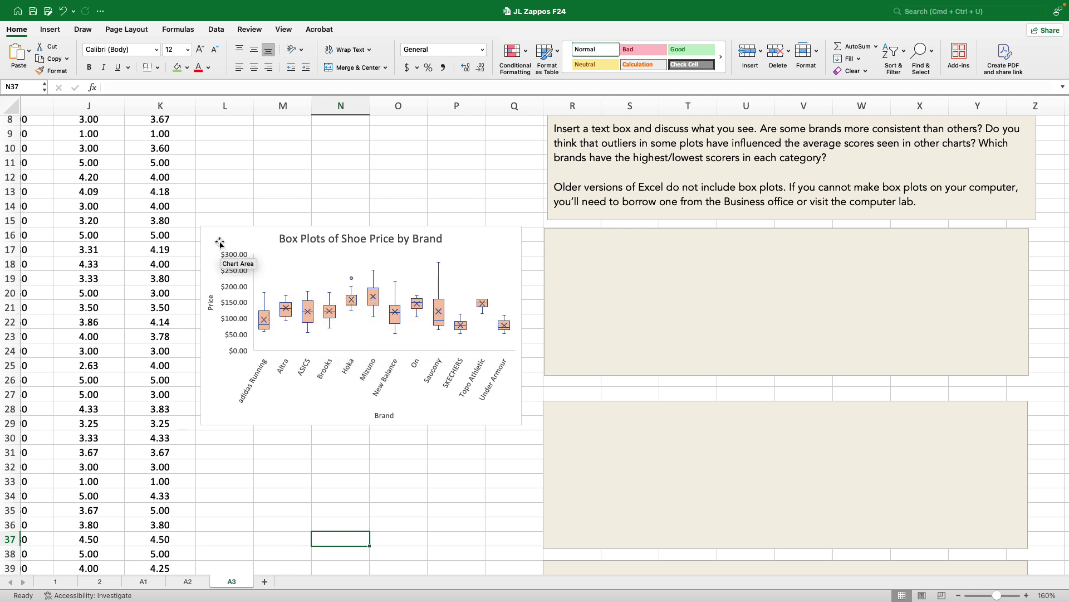
- Move the price chart up-left and head the first discussion box with 'PRICE:' followed by a new line
drag(219, 241, 204, 195)
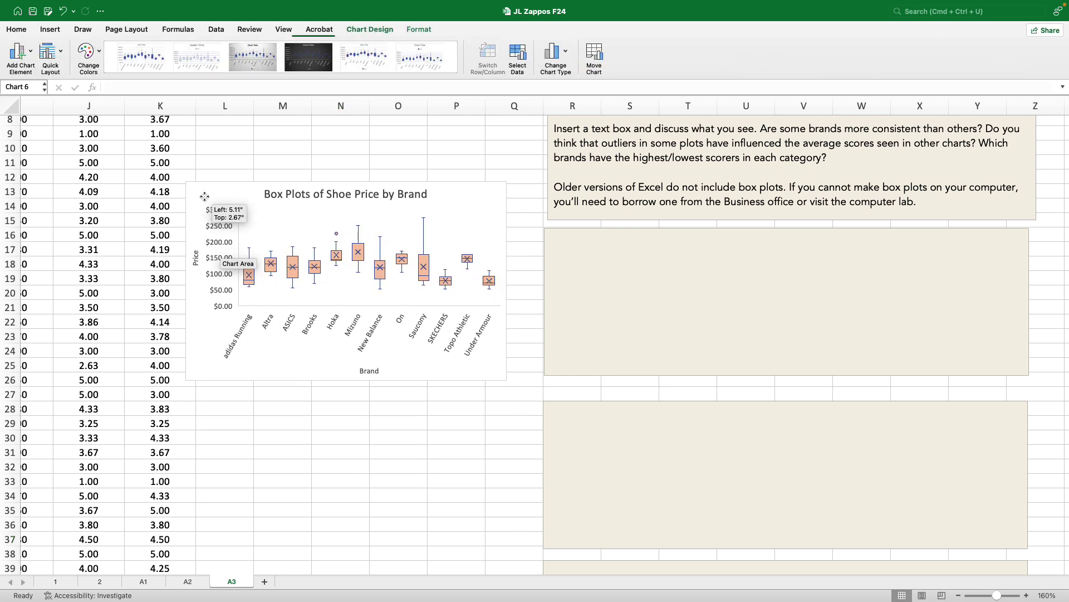
click(596, 274)
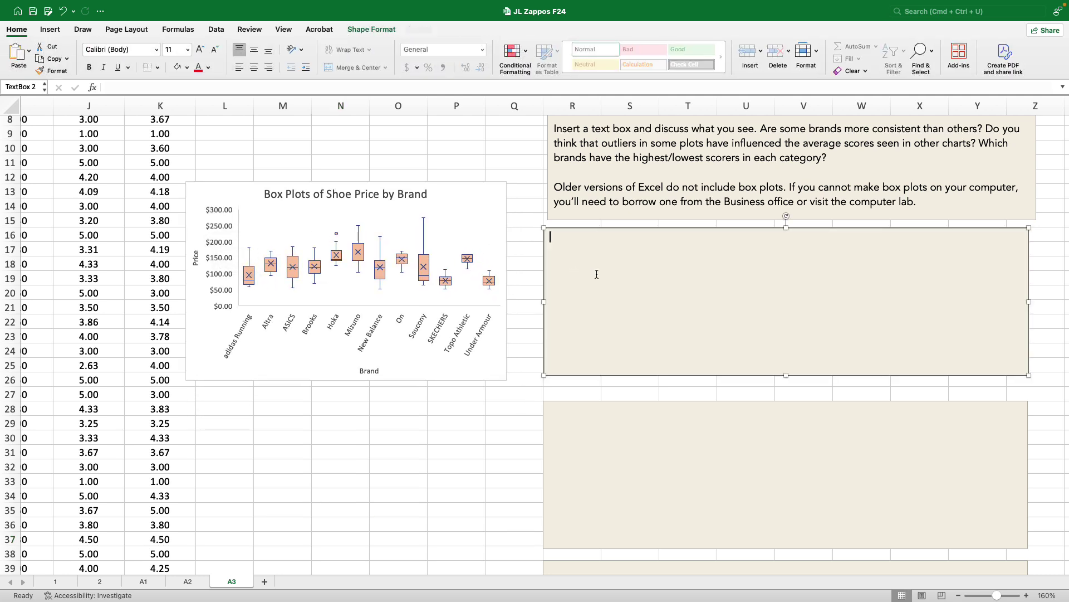
text(PRICE)
text(:)
key(Return)
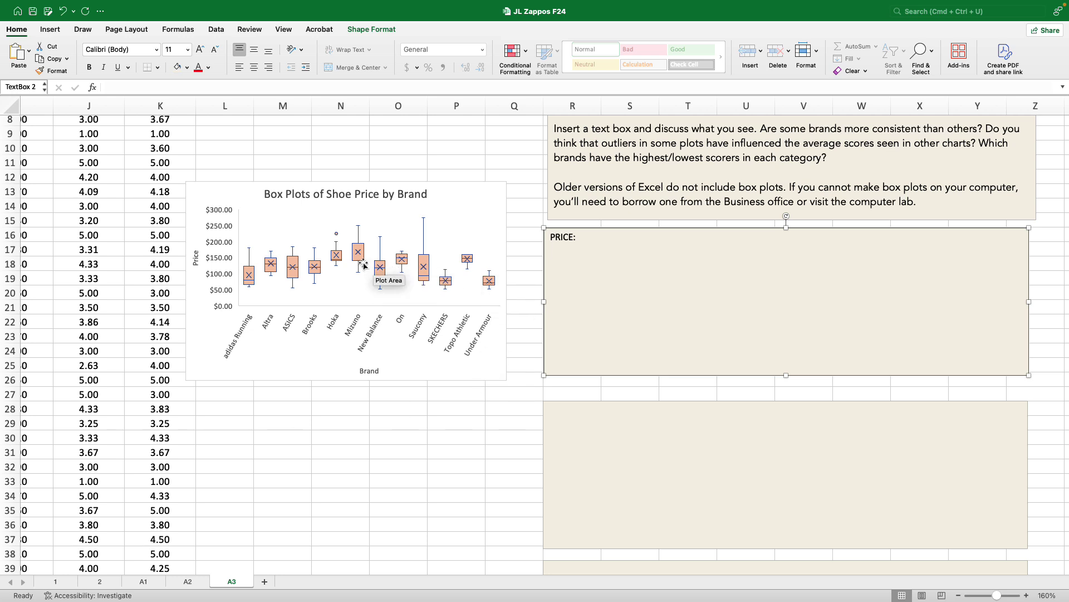
- Read individual brands' price values from the price box plot whiskers and data points
mouse_move(365, 263)
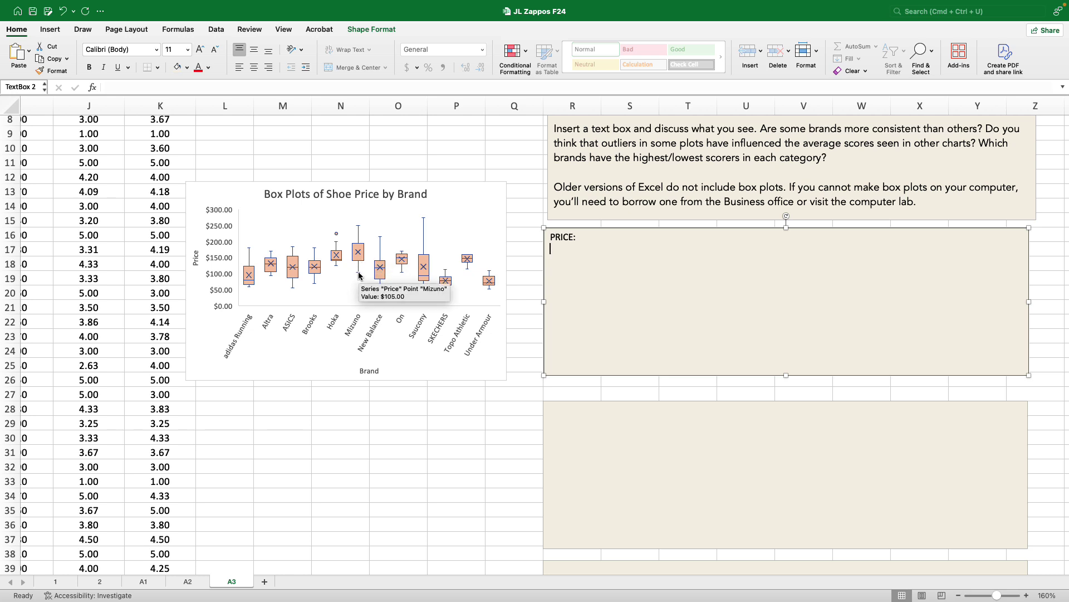
mouse_move(359, 229)
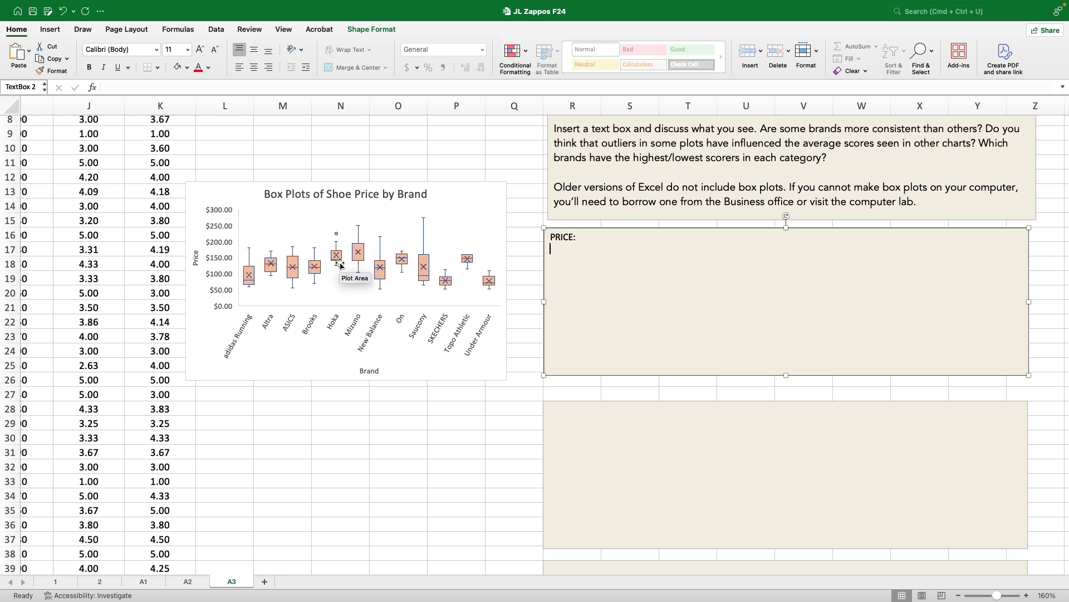
mouse_move(449, 282)
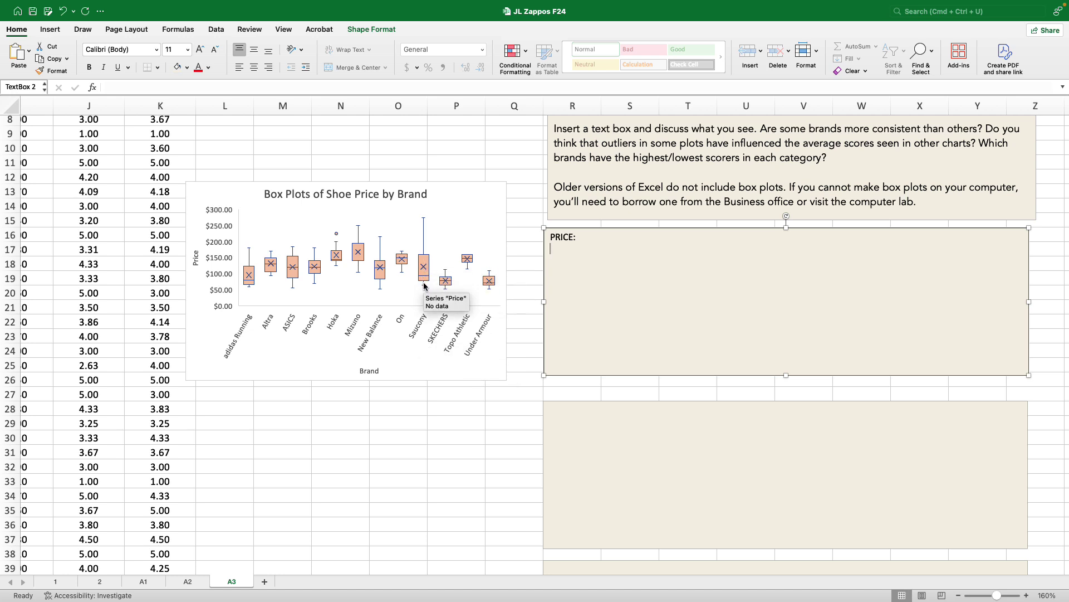
mouse_move(426, 222)
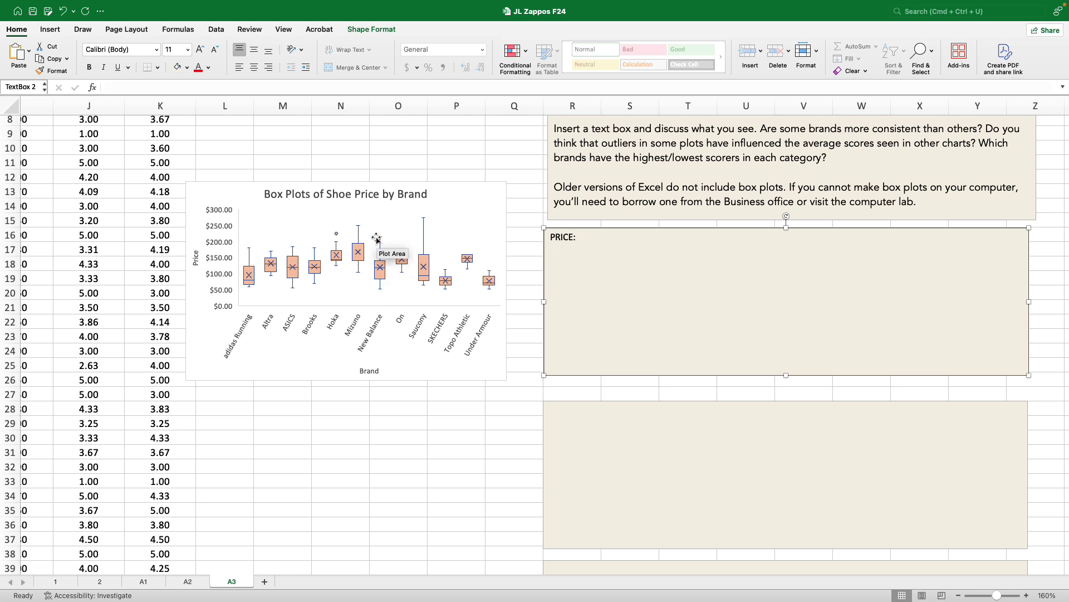
mouse_move(381, 240)
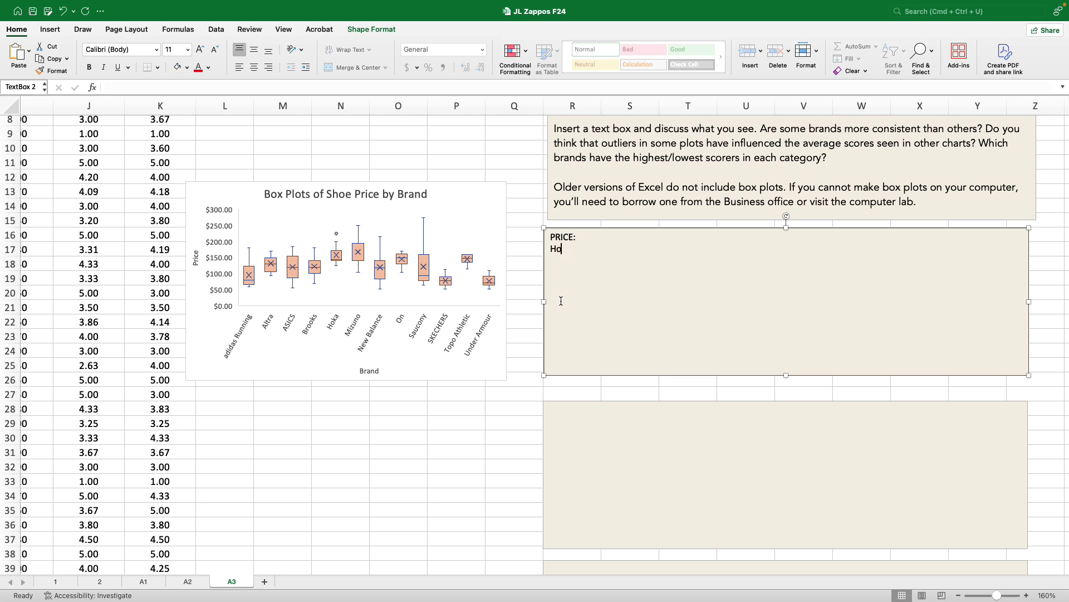
- Erase the draft text under PRICE: and check more brands' low and high prices in the chart
text(ka)
key(BackSpace)
key(BackSpace)
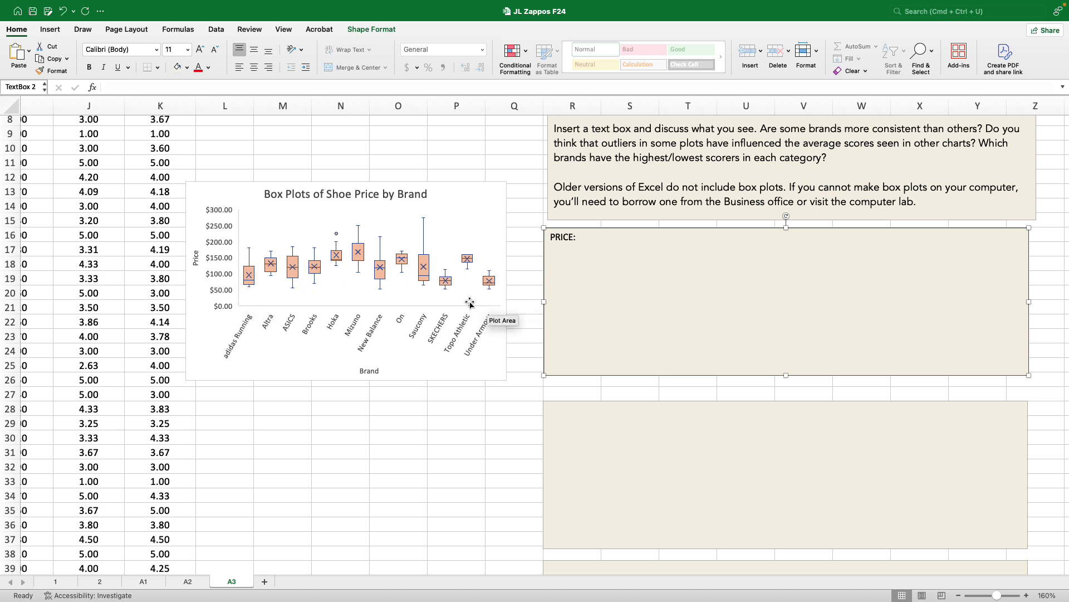
mouse_move(492, 292)
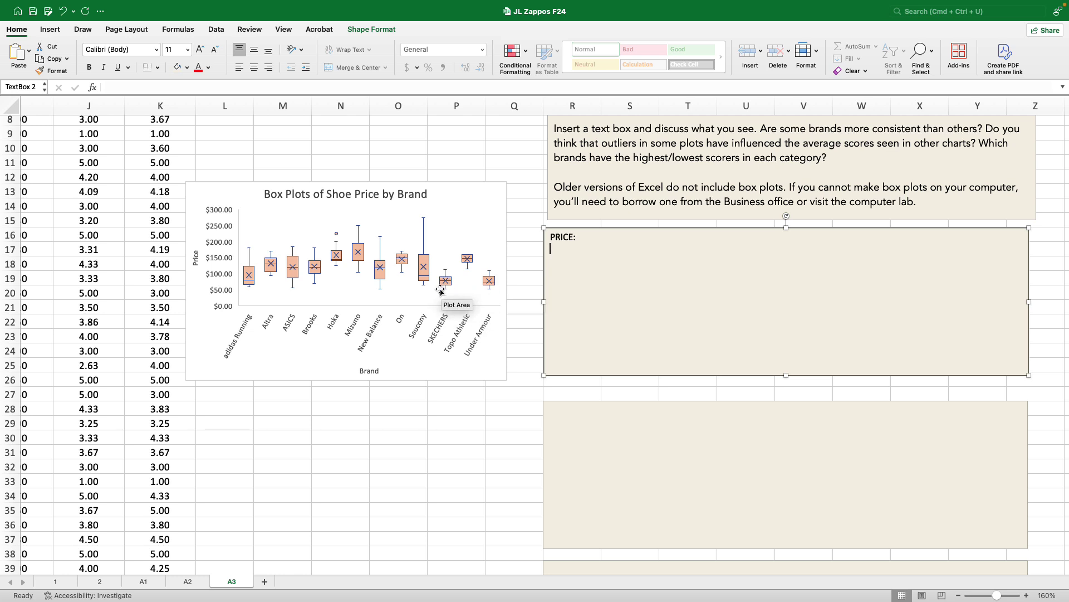
mouse_move(423, 288)
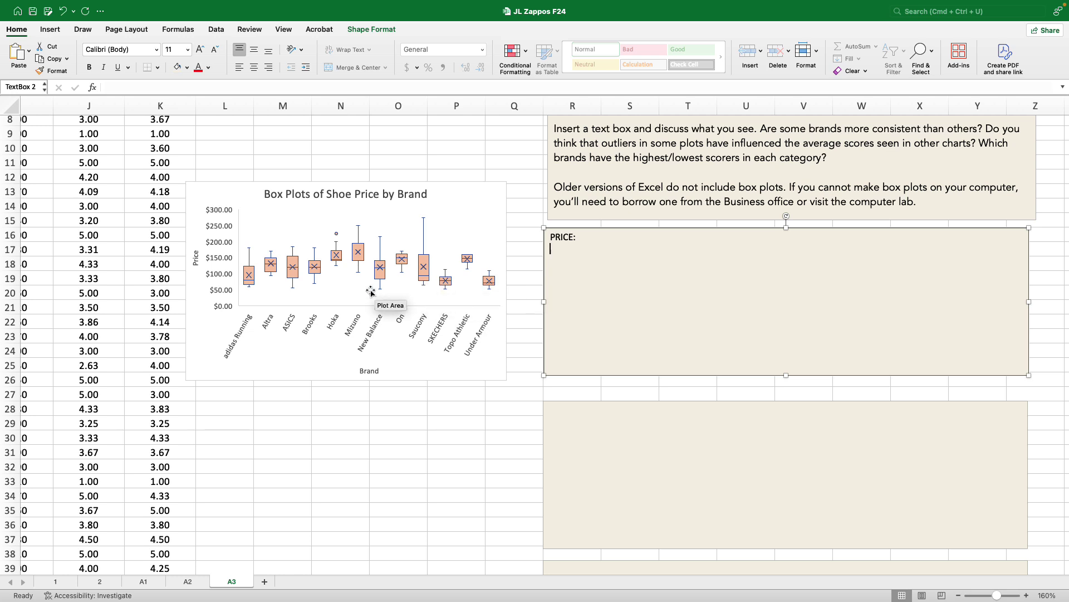
mouse_move(380, 292)
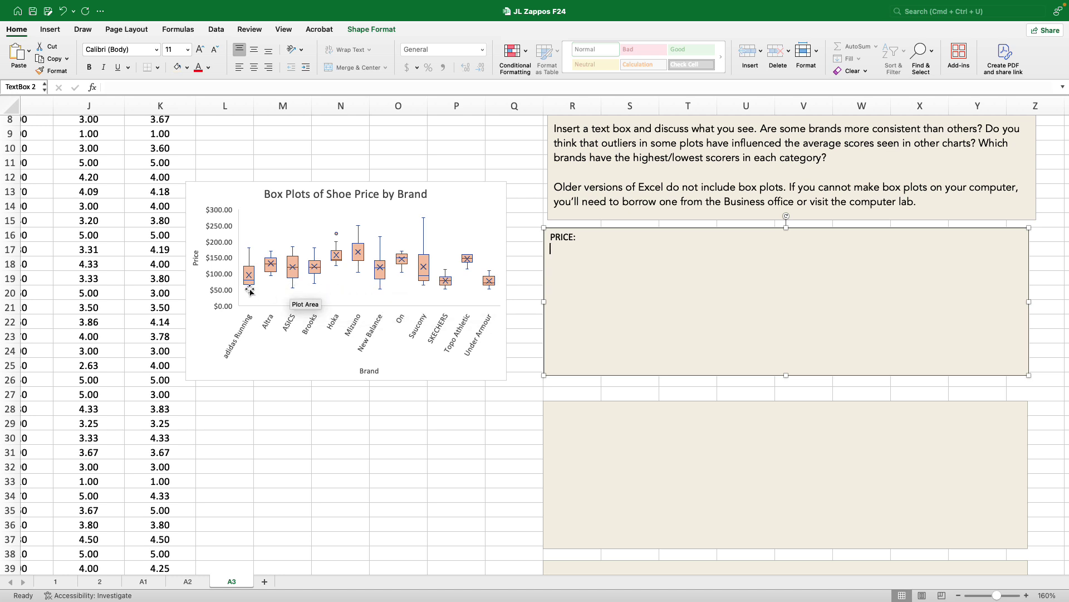
mouse_move(249, 290)
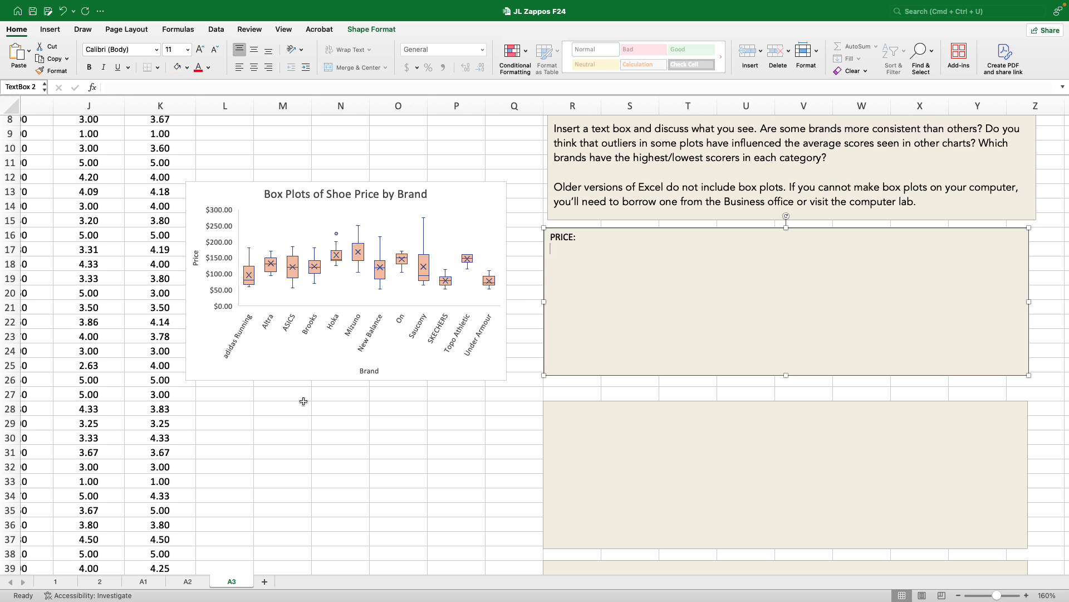
mouse_move(360, 275)
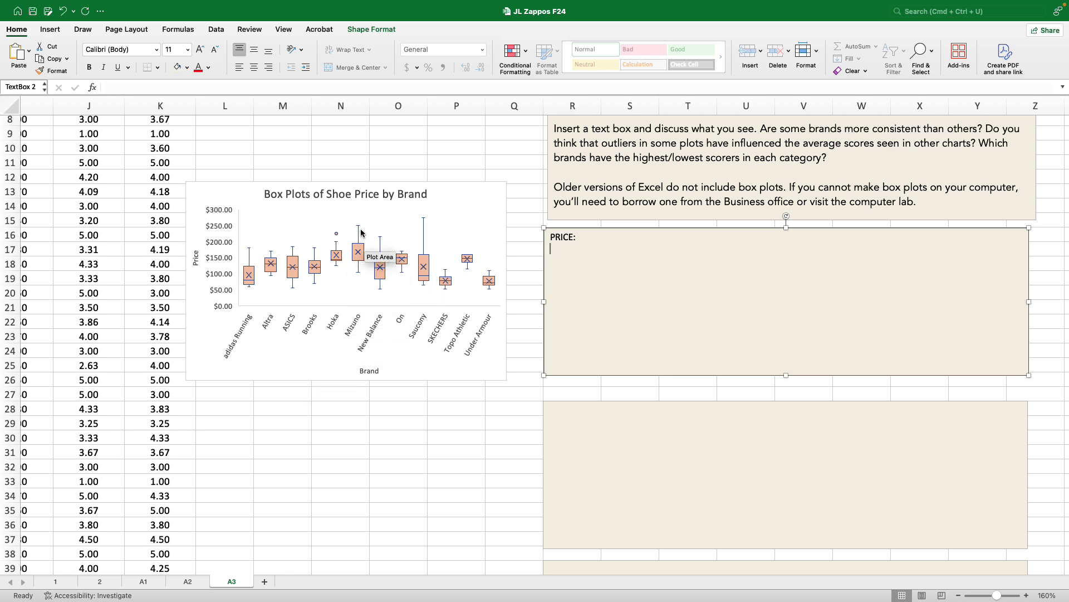
mouse_move(359, 229)
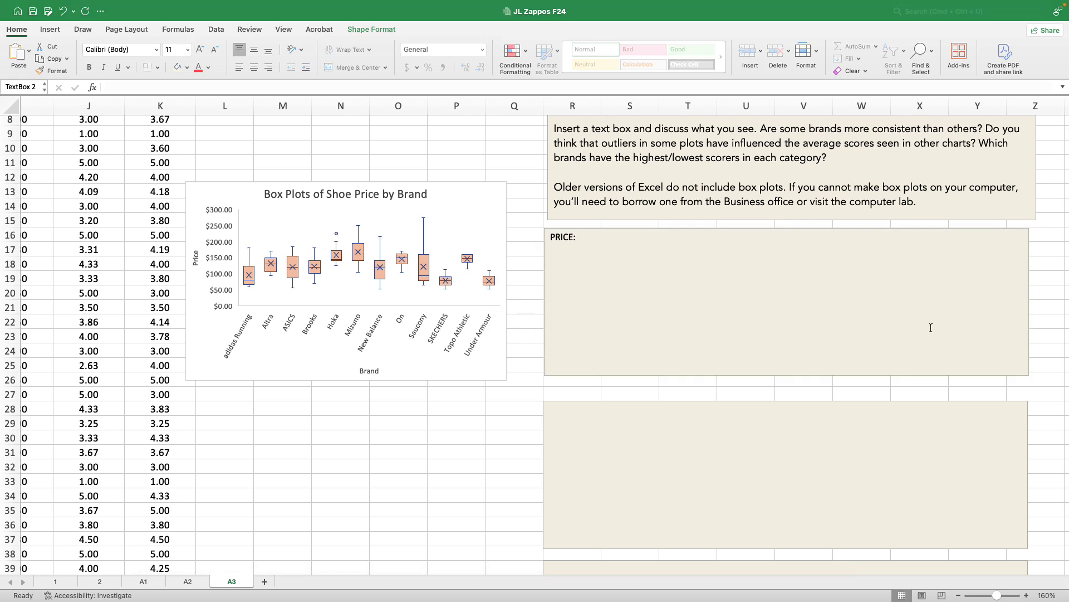
- Paste the two-paragraph brand price analysis under PRICE: and shorten the box to fit
click(557, 259)
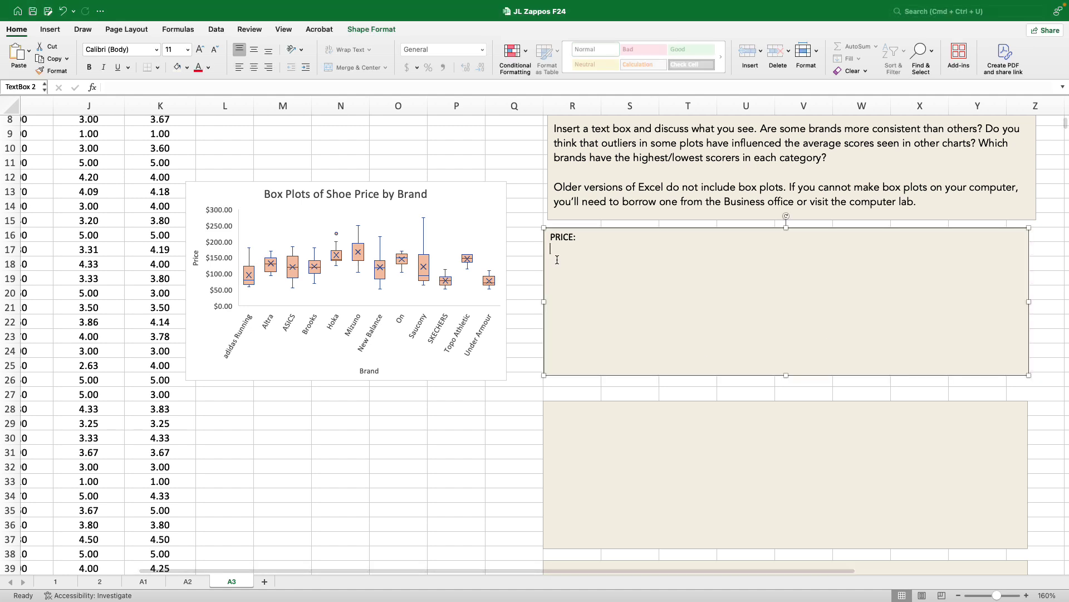
text(Saucony, Mizuno and Hoka make the most expensive shoes, but many brands offer at least one low priced option (adidas Running, ASICS, New Balance, SKECHERS and Under Armour all have offerings at close to $50).  Some brands have shoes at a wide range of price points (adidas Running, ASICS, Mizuno, New Balance & Saucony) presumably to serve runners with diverse needs and budgets. SKECHERS and Under Armour seem to focus on the low-priced running shoe market, while Hoka, Mizuna, On and Topo Athletic make shoes for the upper-end of the market.)
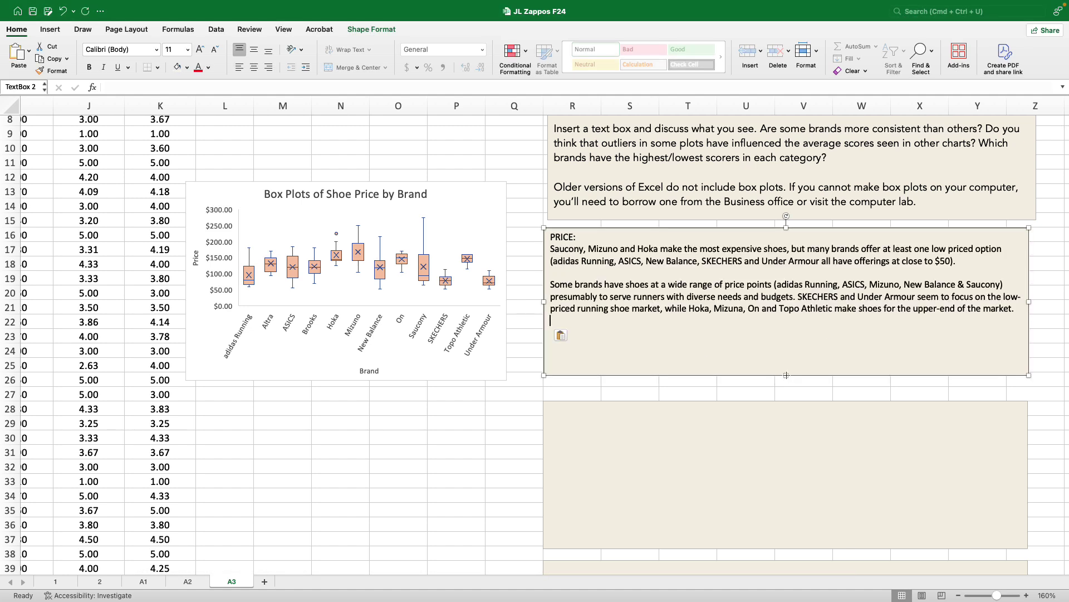
drag(786, 375, 780, 337)
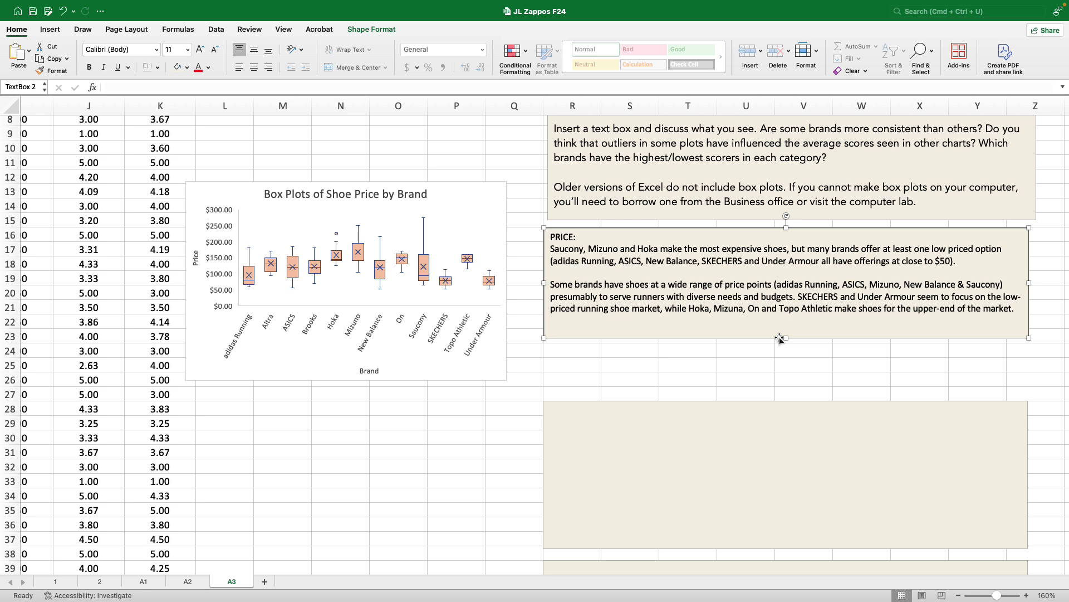
- Nudge the price chart higher and start the next discussion box heading with 'OVERALL RAT'
drag(207, 183, 223, 142)
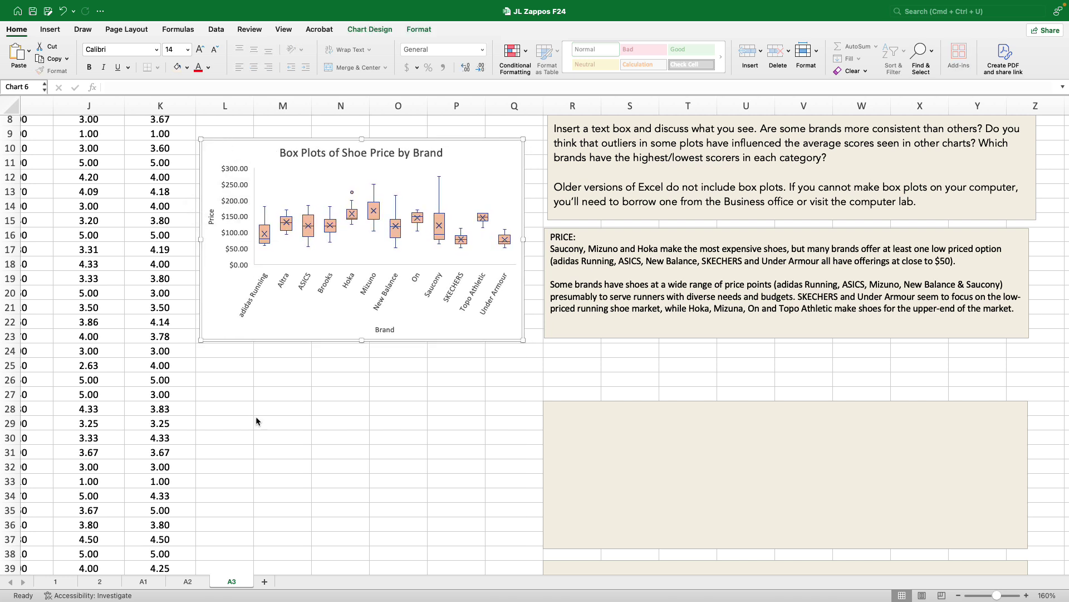
click(631, 419)
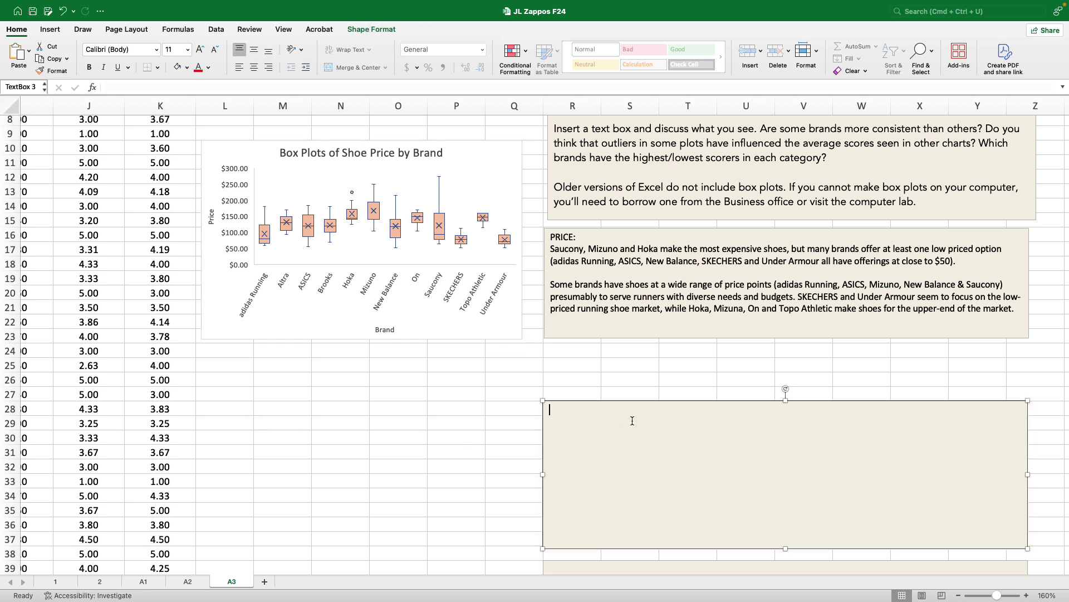
text(OVERALL RATING:)
- Autofit column C so every Price value displays as a dollar amount instead of #####
scroll(327, 440, up, 5)
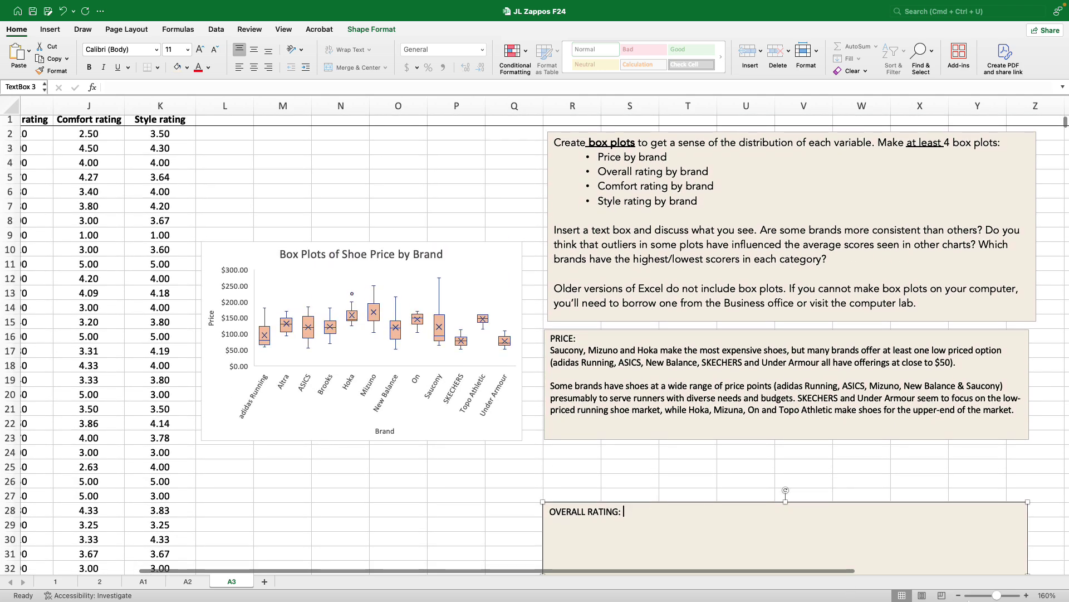
click(960, 595)
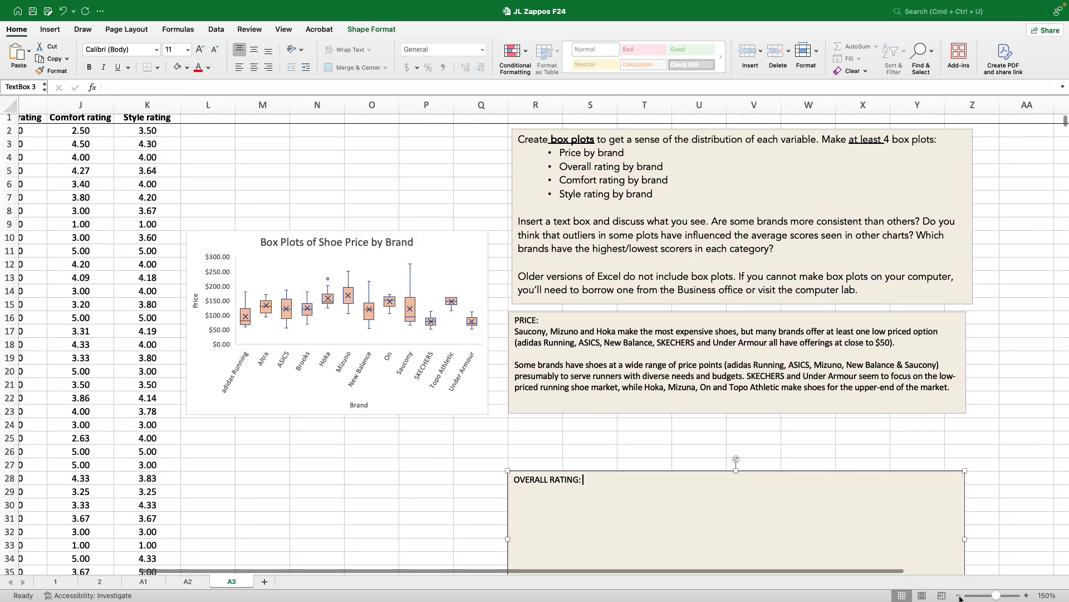
click(959, 595)
click(959, 595)
click(959, 595)
click(959, 596)
click(959, 596)
click(959, 596)
click(959, 596)
click(959, 596)
scroll(971, 387, left, 2)
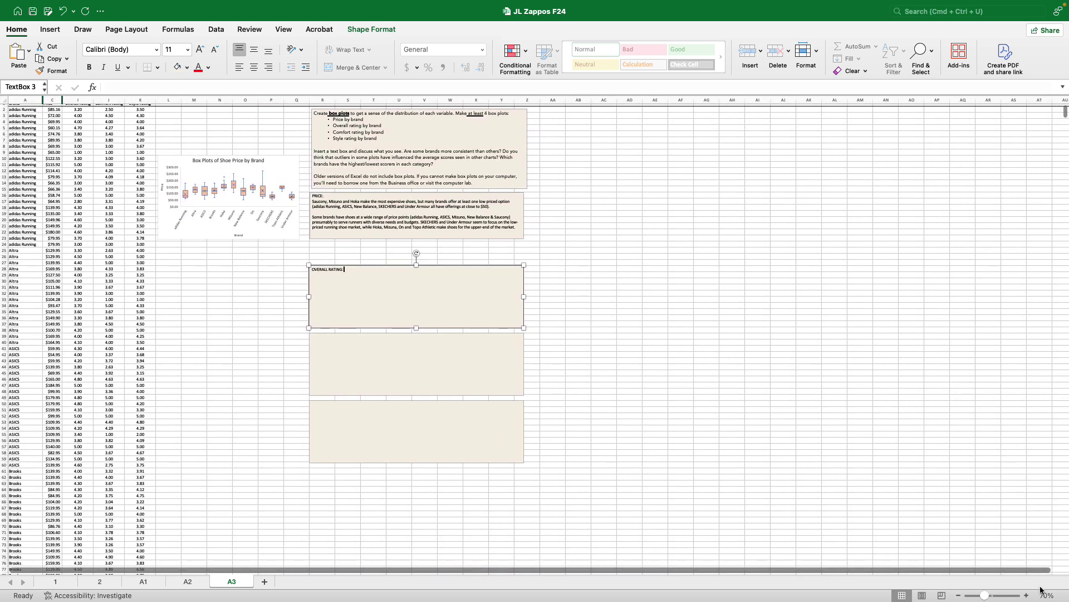
click(1027, 596)
click(1026, 595)
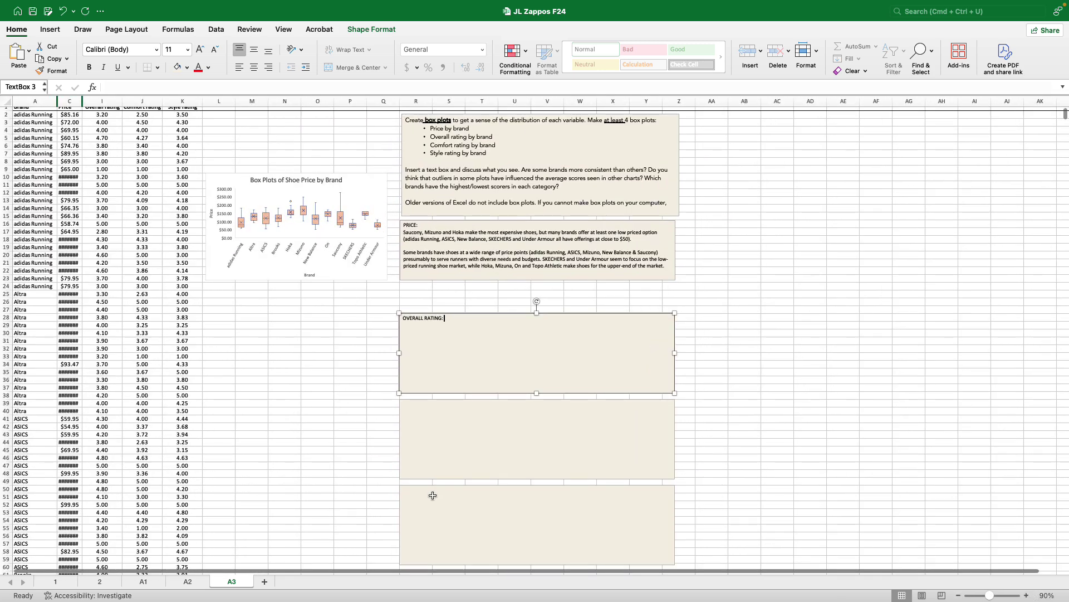
double_click(81, 103)
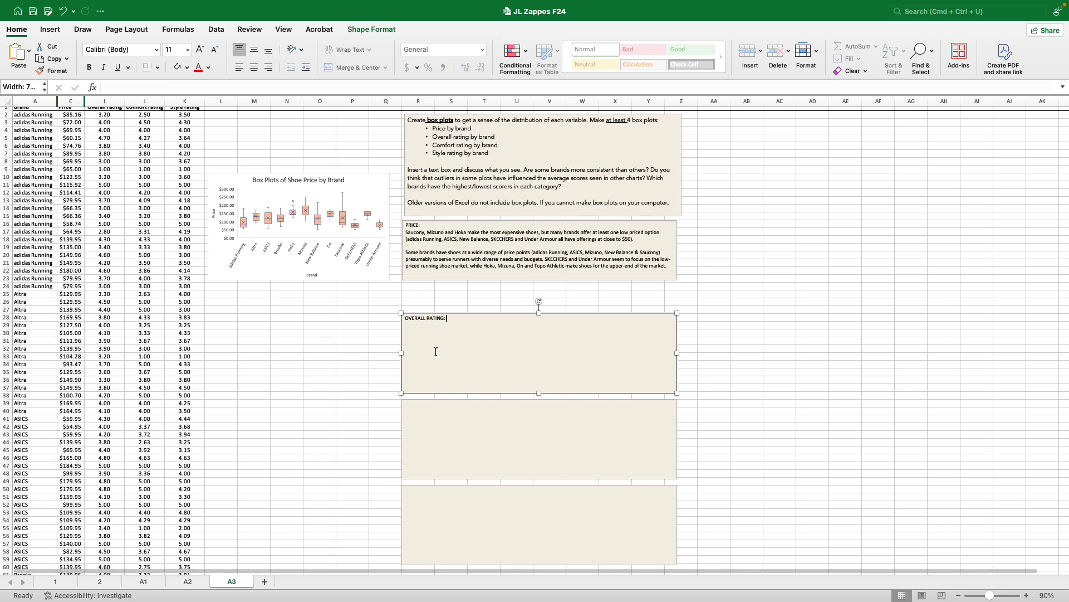
scroll(35, 113, up, 1)
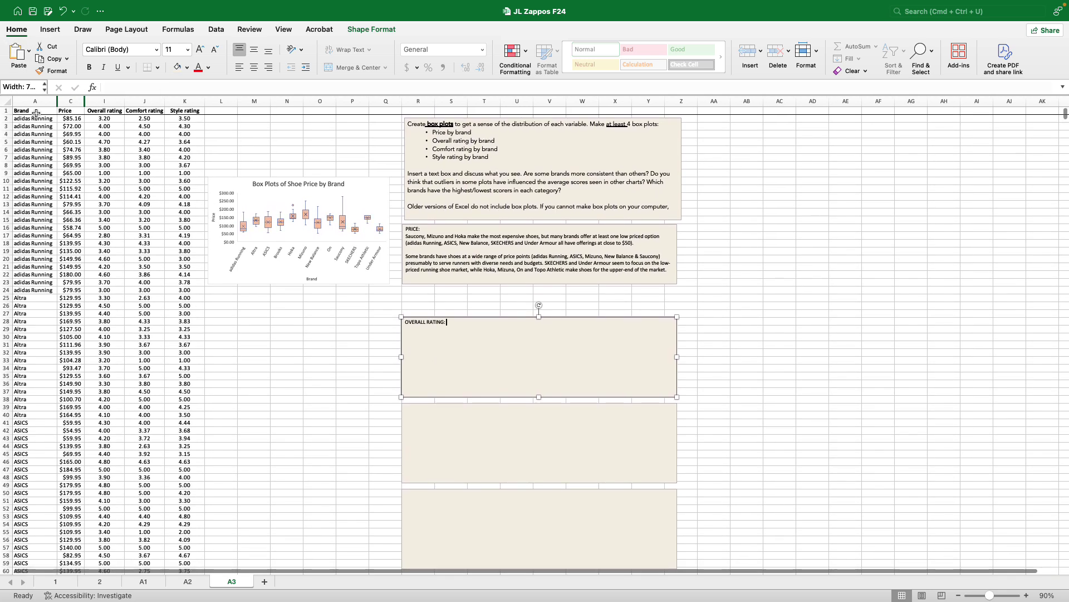
- Select Brand column A plus Overall rating column I, rows 1 to 226
click(35, 112)
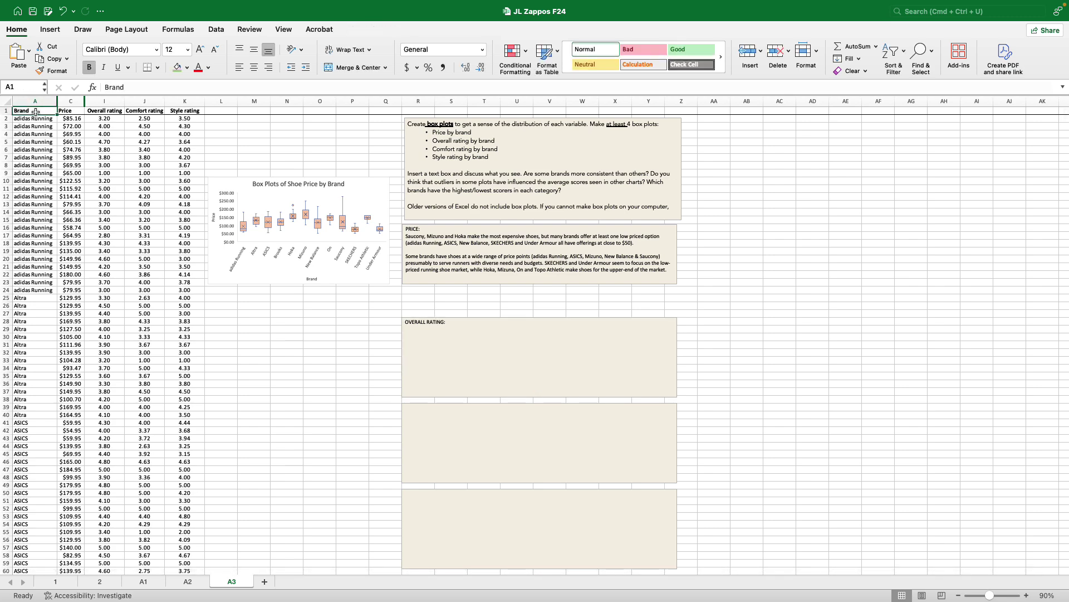
key(super+shift+Down)
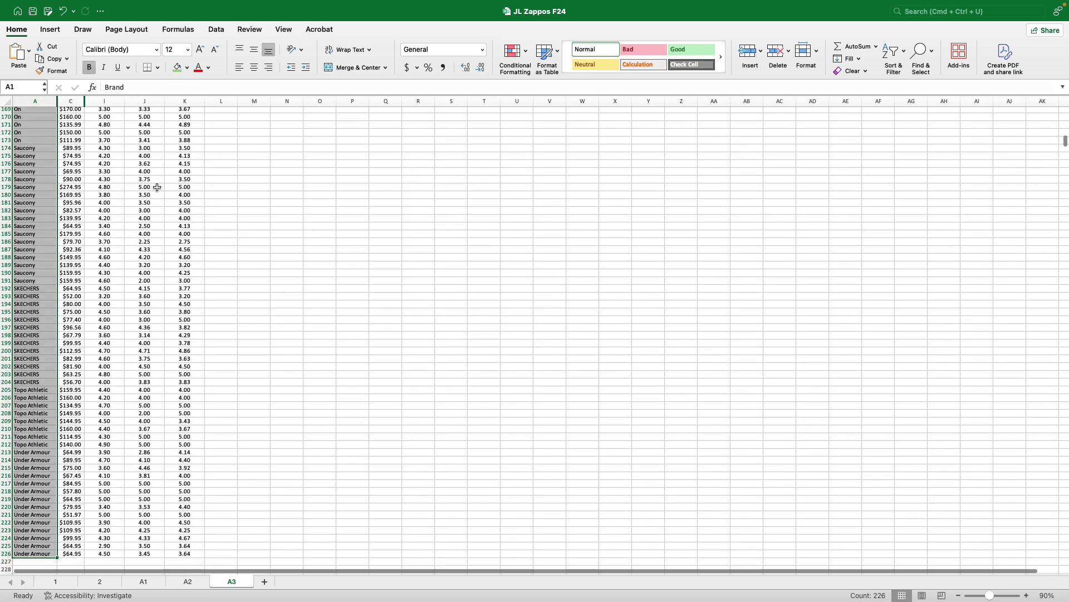
scroll(176, 463, down, 2)
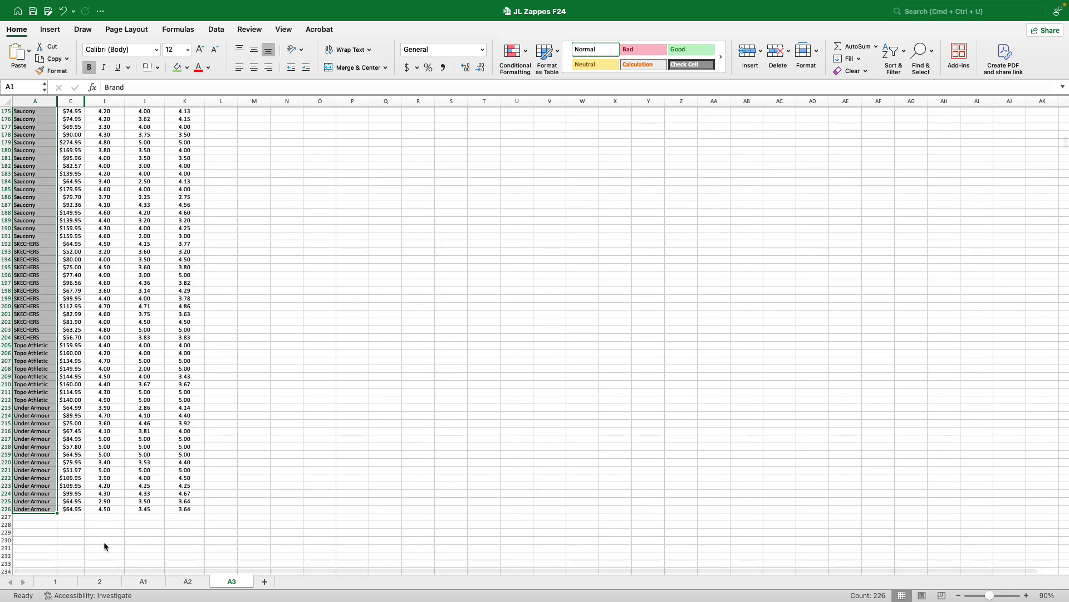
super+click(109, 511)
key(super+shift+Up)
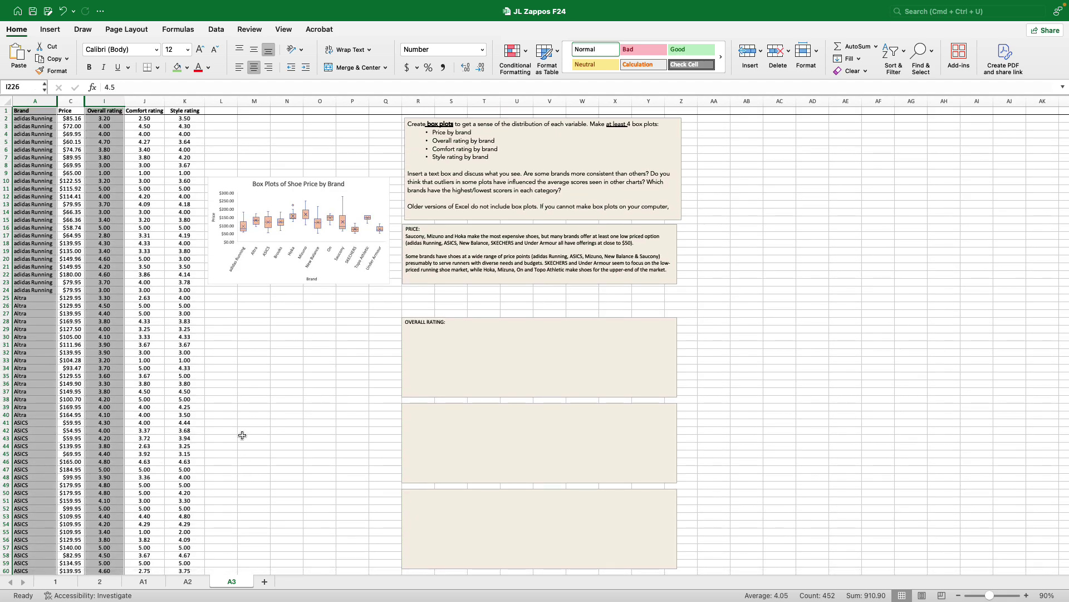
- Insert a Box and Whisker chart of overall rating by brand below the price plot and nudge the OVERALL RATING box up
click(56, 32)
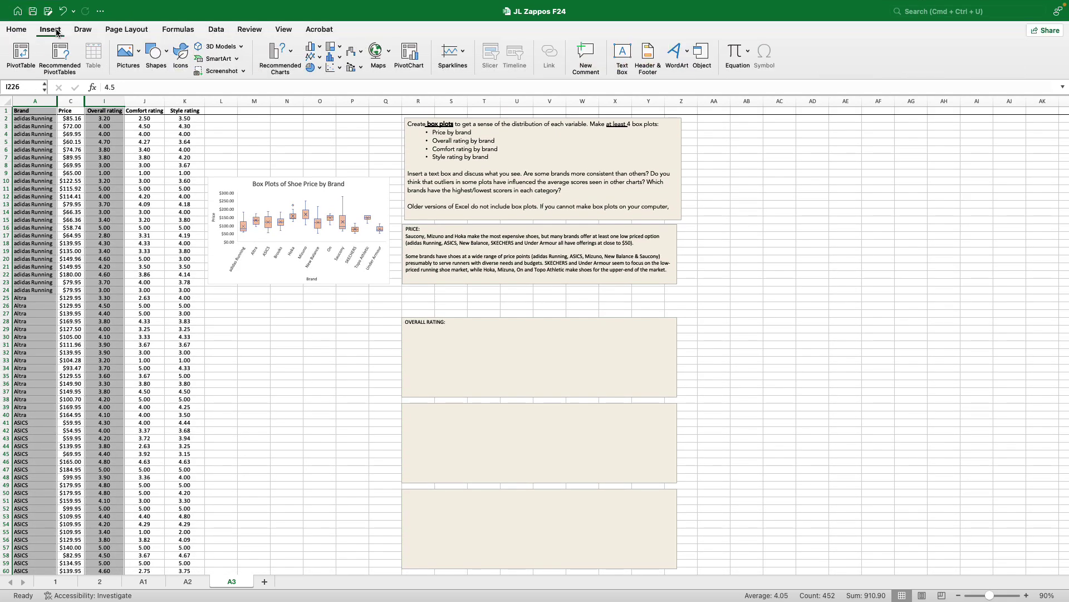
click(339, 58)
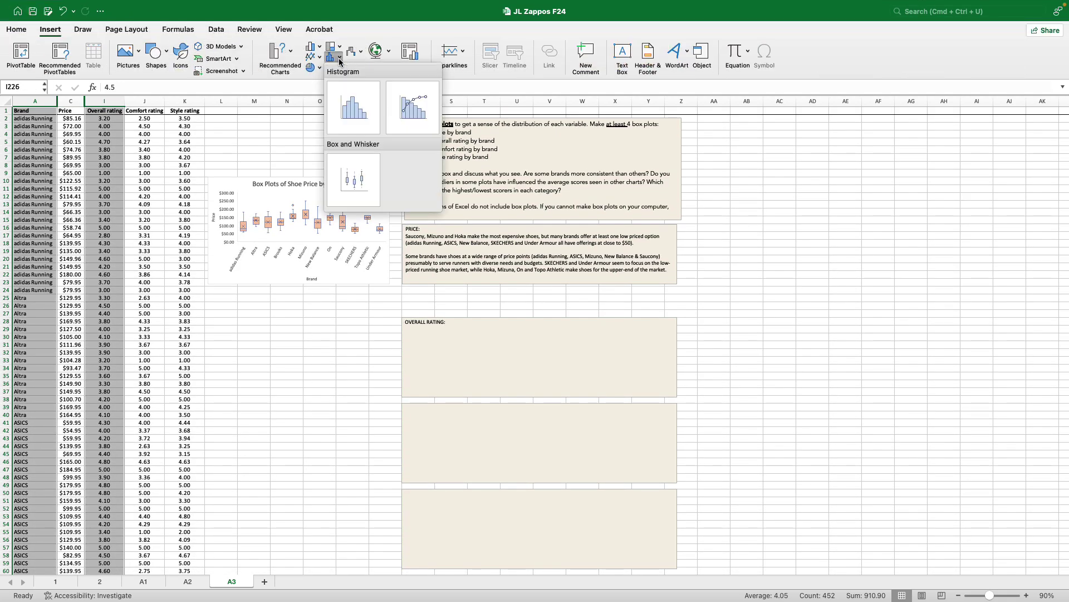
click(345, 189)
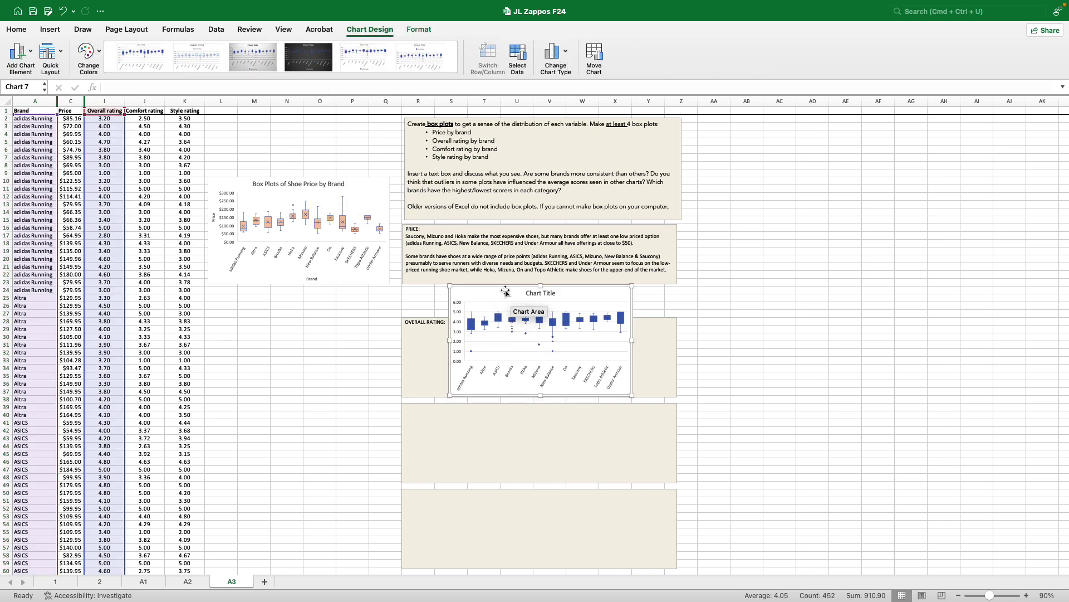
drag(505, 293, 261, 303)
click(499, 356)
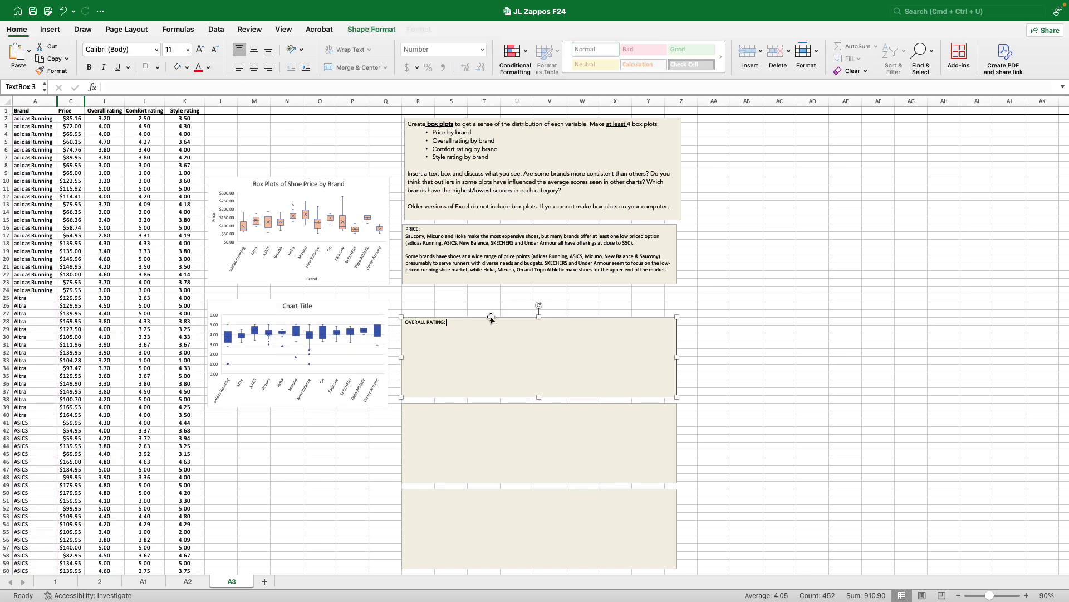
drag(489, 318, 489, 300)
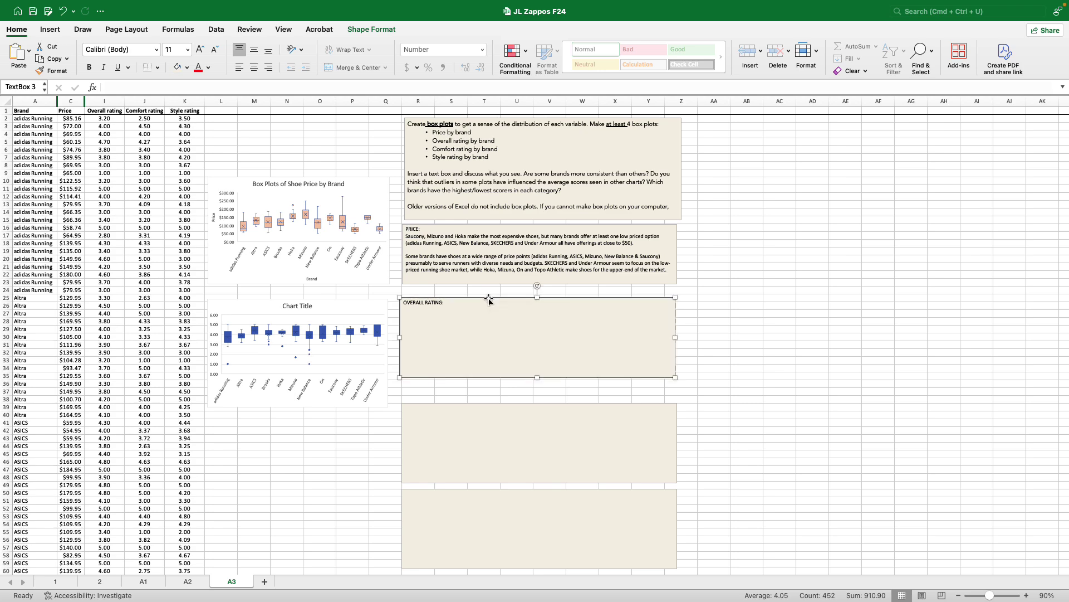
- Zoom to 130% and retitle the second chart 'Box Plots of Overall Rating by Brand'
click(1028, 596)
click(1027, 596)
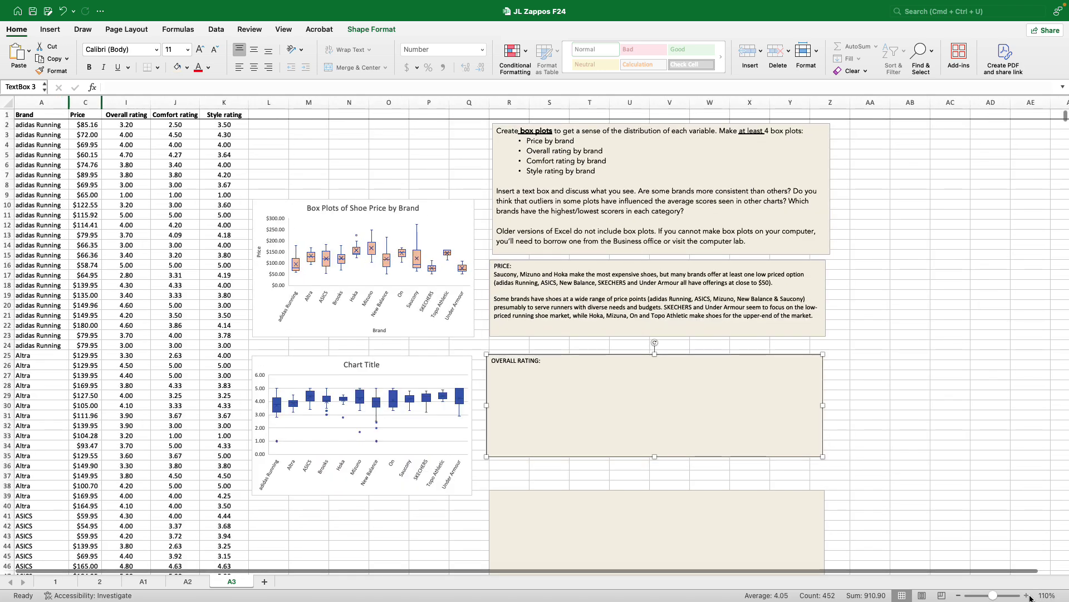
click(1027, 595)
click(1028, 596)
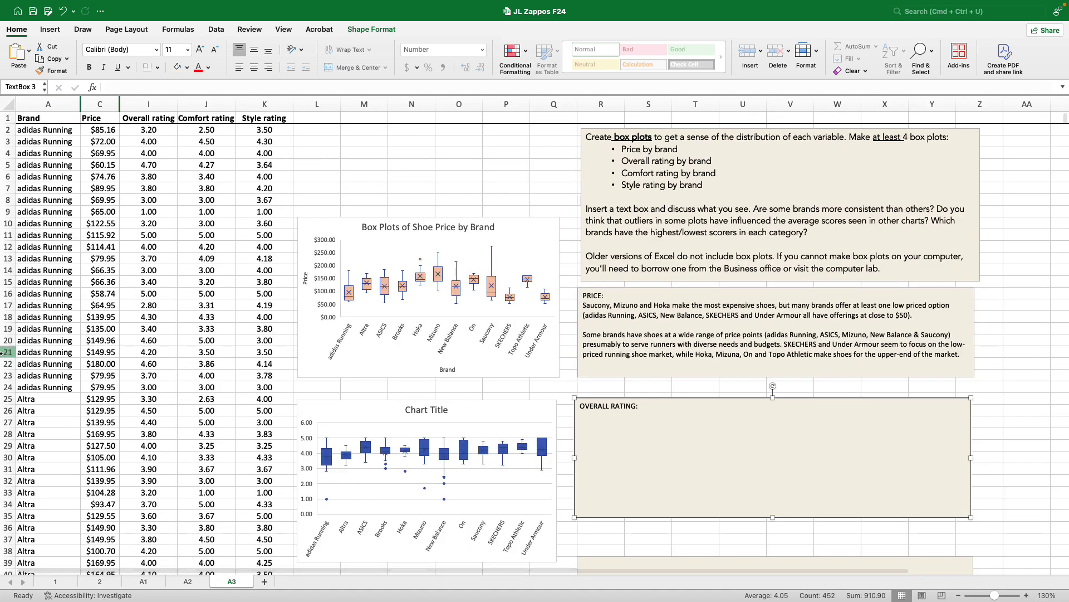
double_click(451, 415)
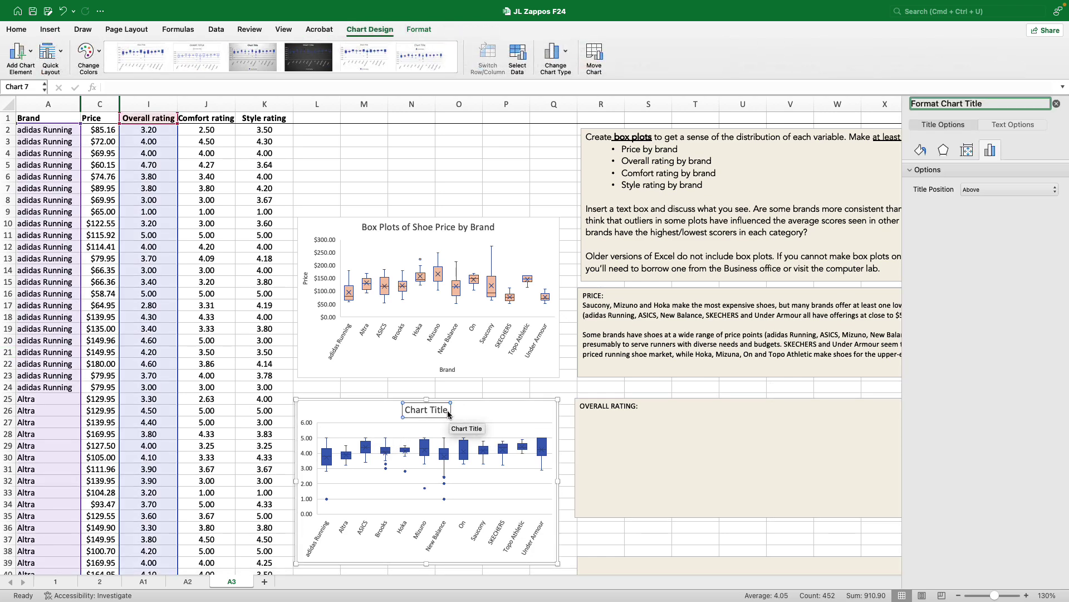
drag(449, 415, 392, 407)
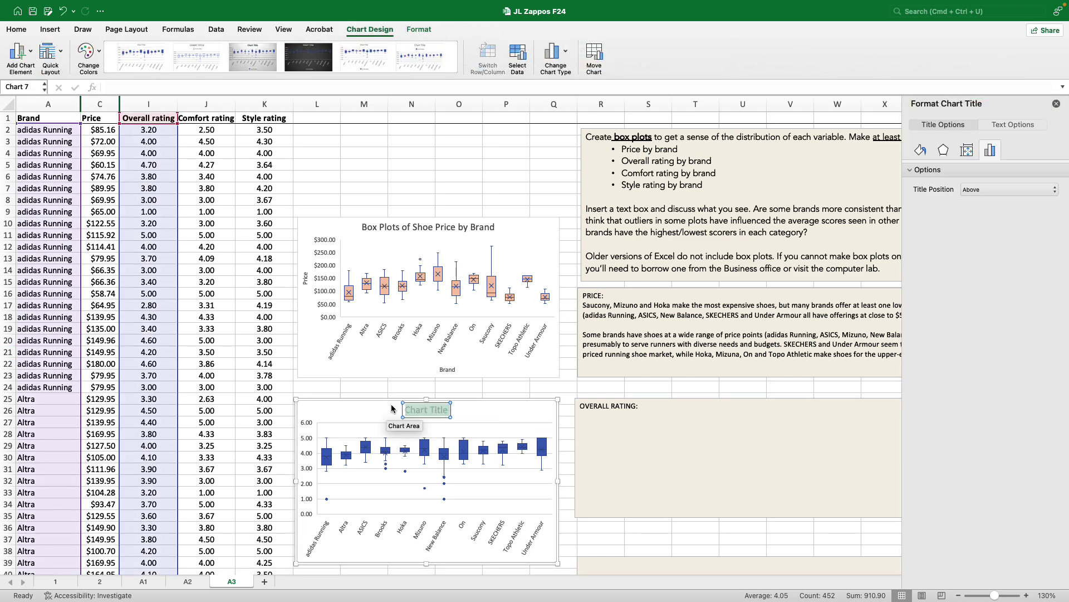
text(Box Plots of )
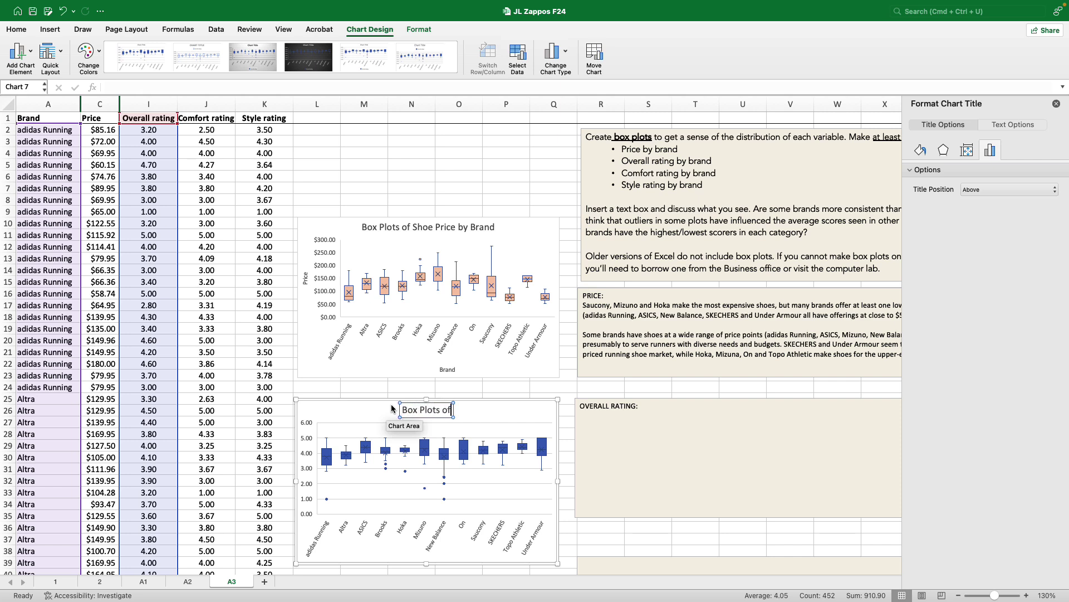
text(Overall Ra)
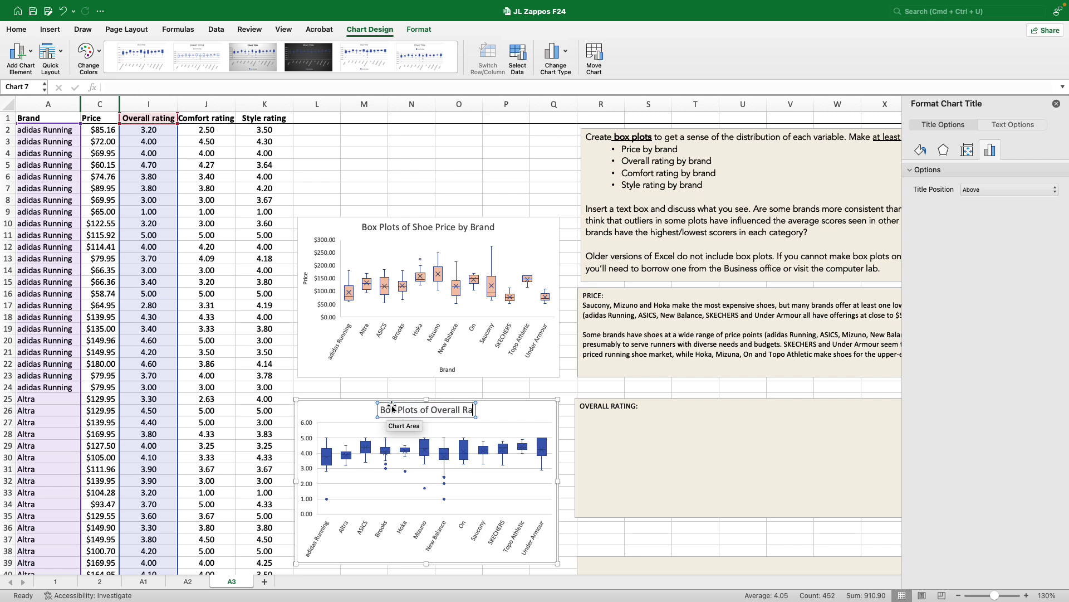
text(ting by Brand)
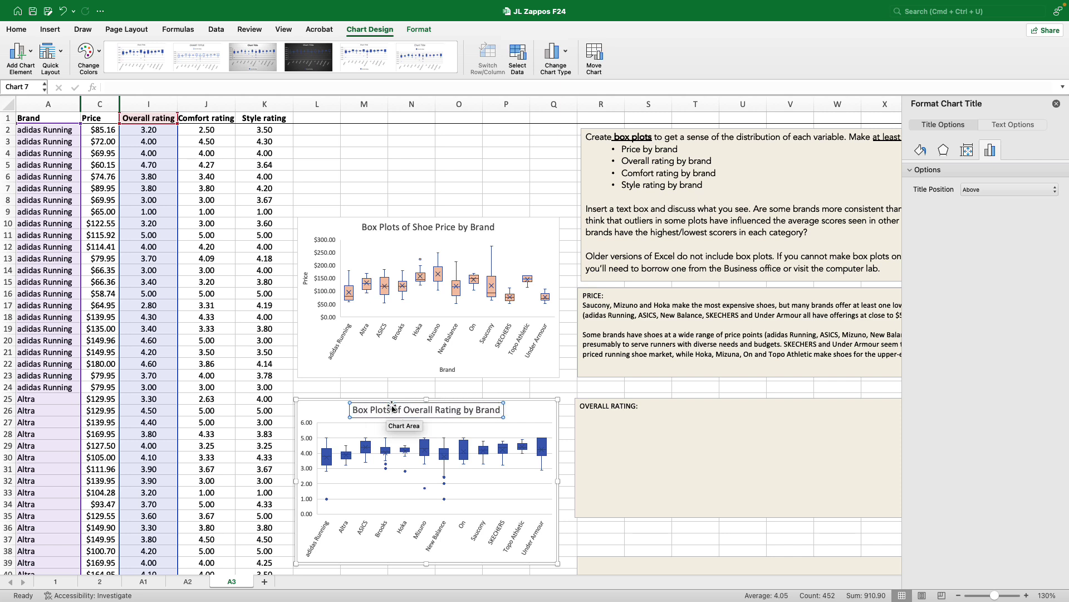
scroll(392, 407, down, 5)
click(367, 510)
click(574, 340)
click(548, 339)
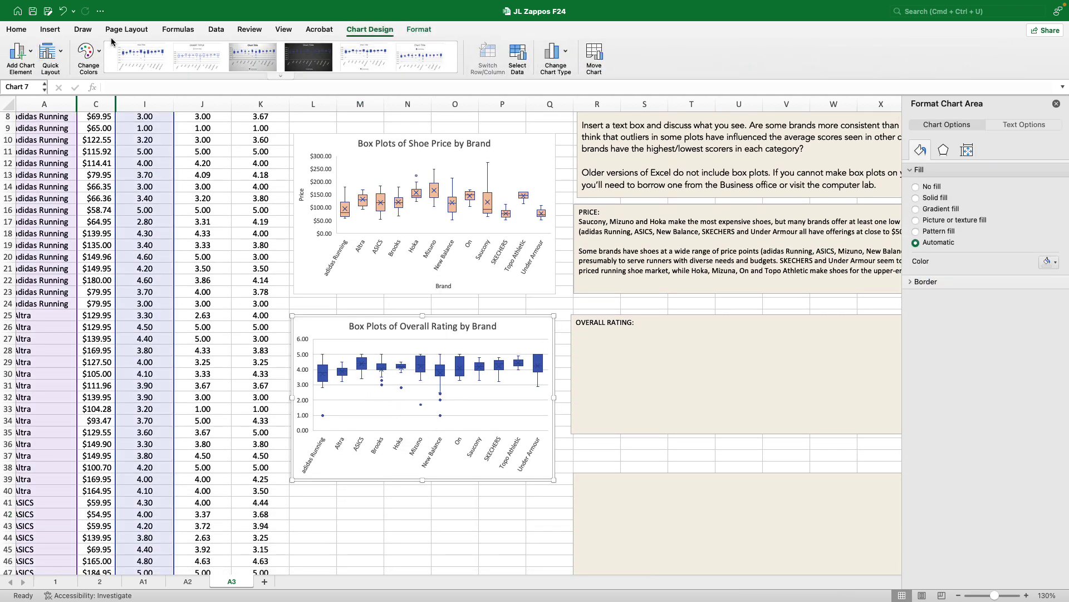
- Add primary horizontal and vertical axis titles to the overall rating box plot
click(51, 30)
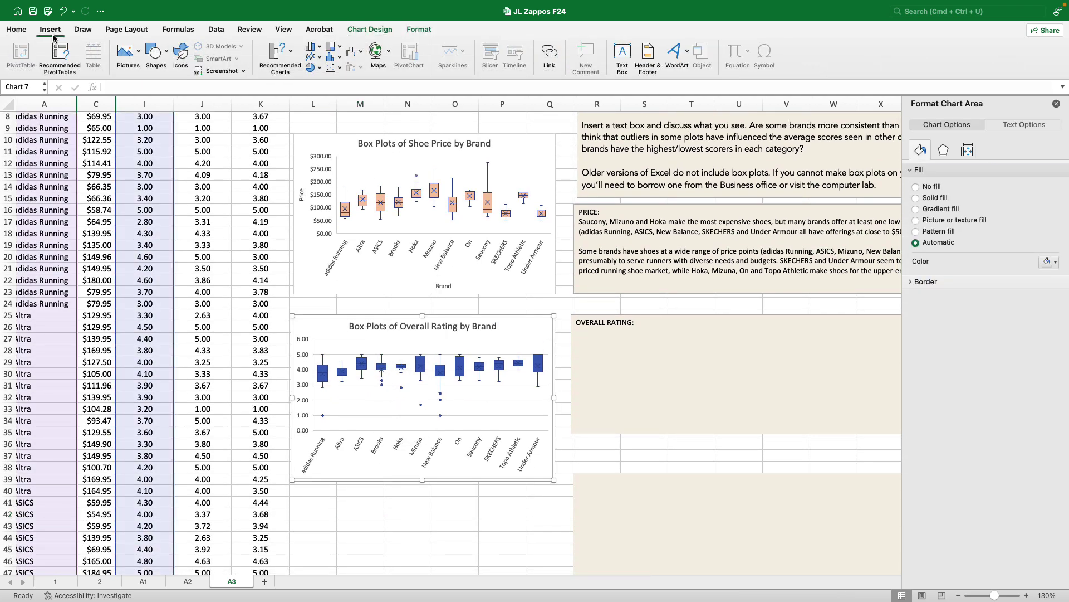
click(370, 29)
click(33, 56)
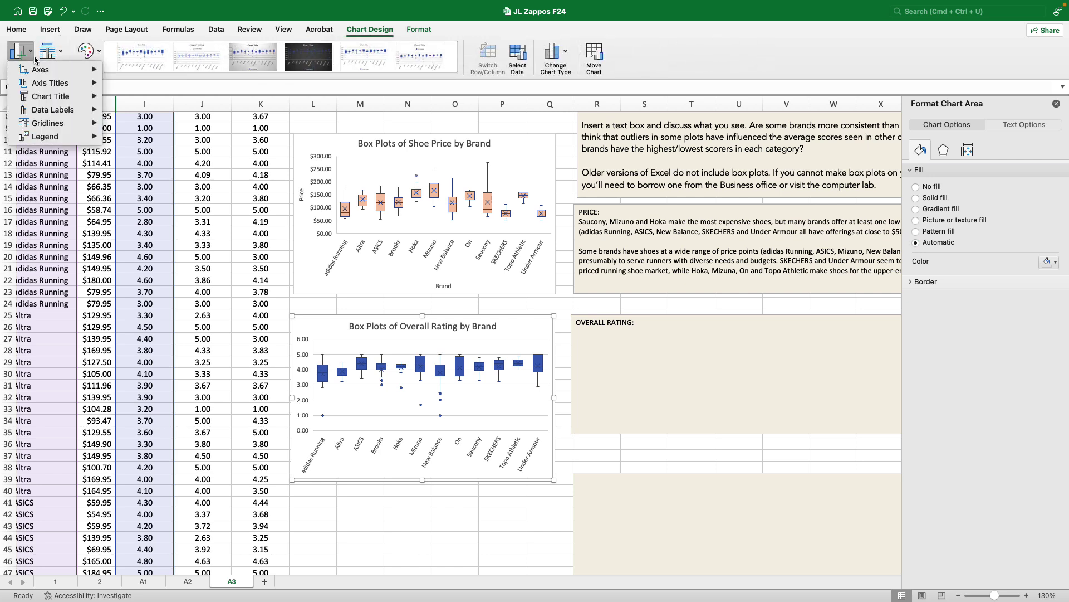
mouse_move(50, 83)
click(142, 85)
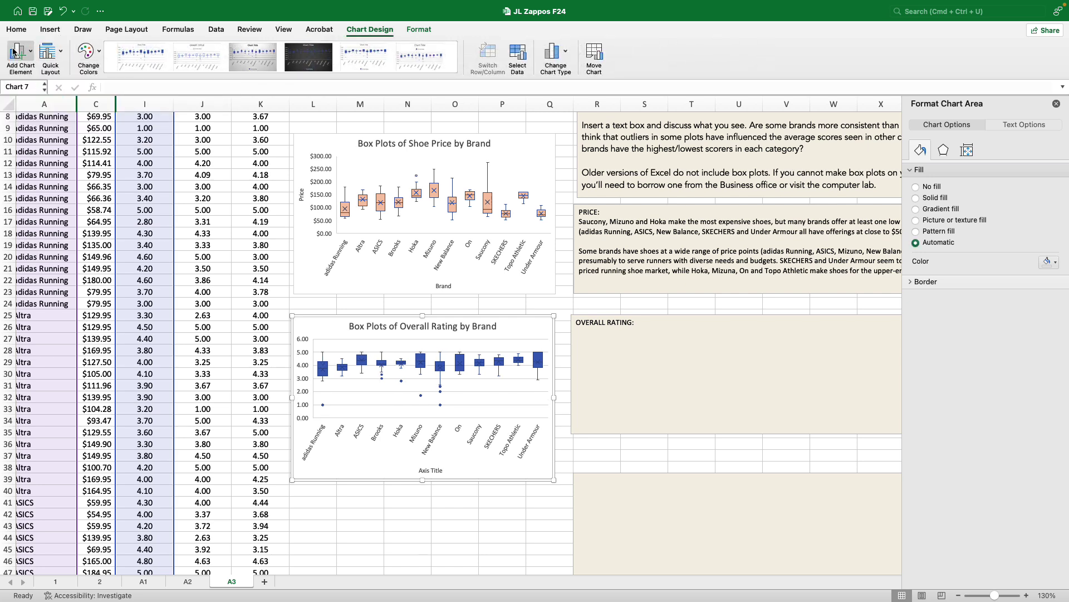
click(32, 56)
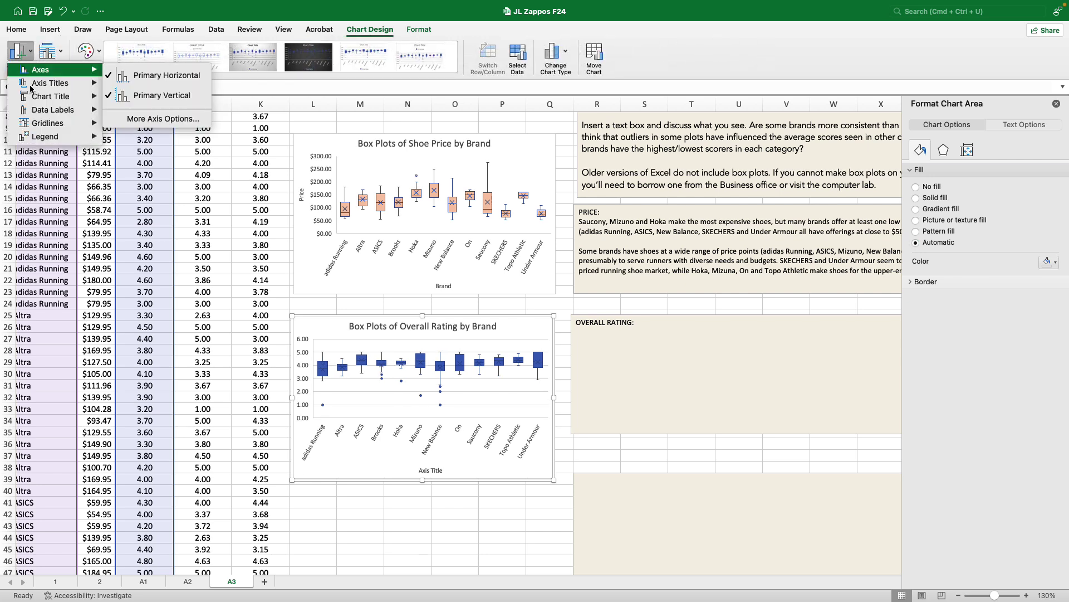
mouse_move(50, 82)
click(168, 109)
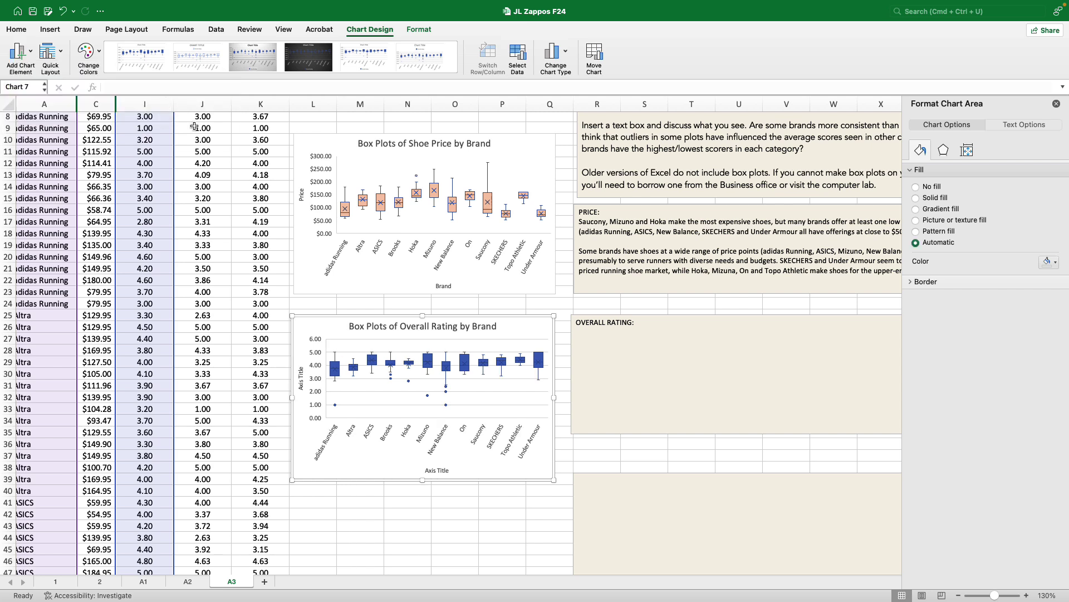
- Label the vertical axis 'Price' and the horizontal axis 'Brand'
drag(301, 371, 301, 387)
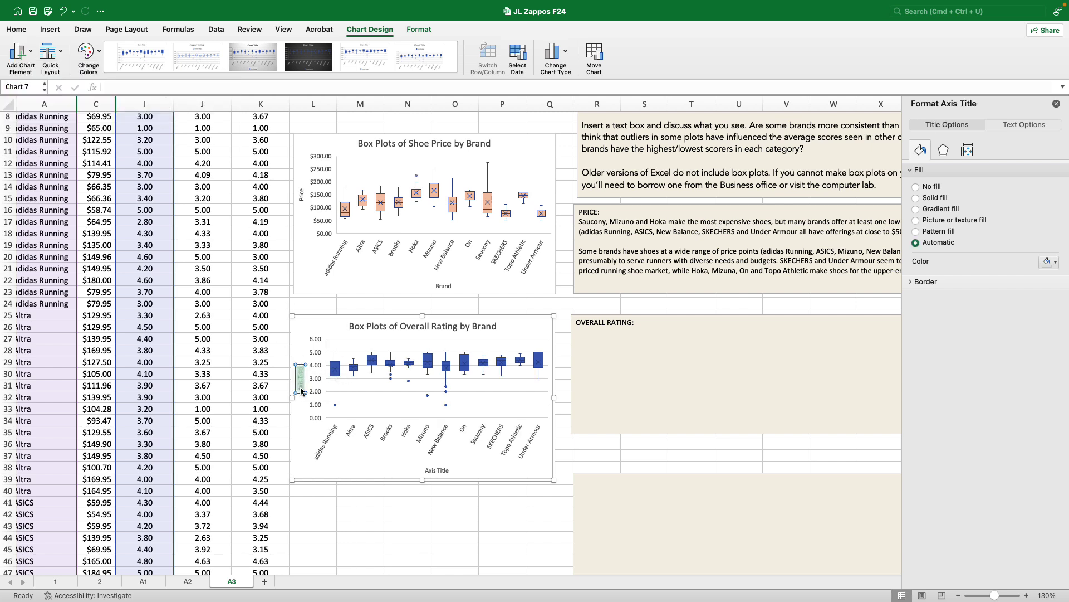
text(Bran)
key(BackSpace)
key(BackSpace)
key(BackSpace)
key(BackSpace)
text(Price)
click(442, 471)
drag(449, 470, 428, 471)
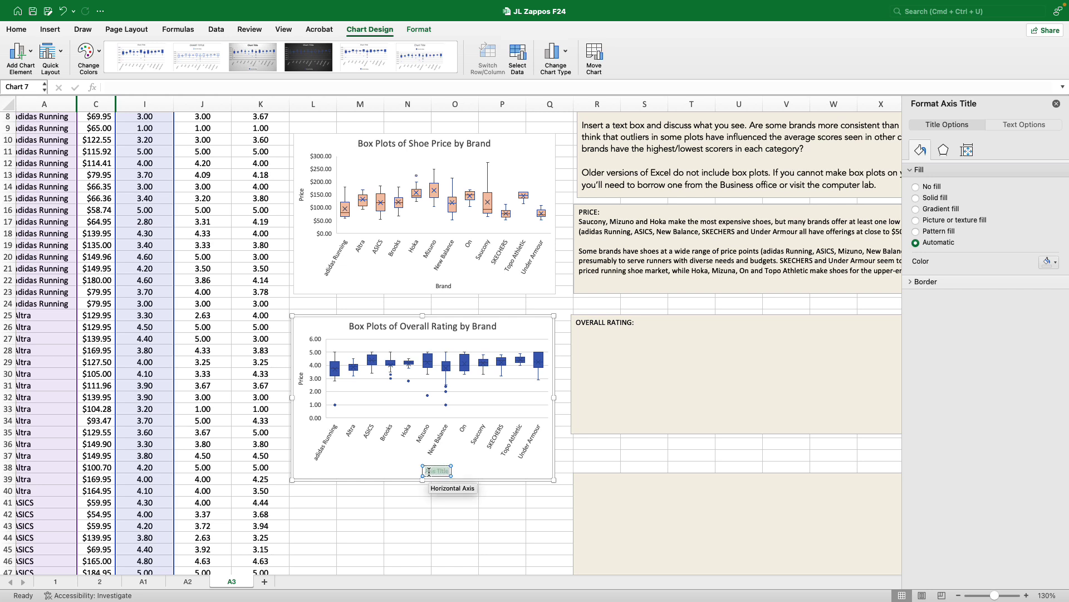
text(Brand)
- Fill the Overall Rating box plot series with the light orange theme colour used on the price chart
click(409, 438)
click(371, 363)
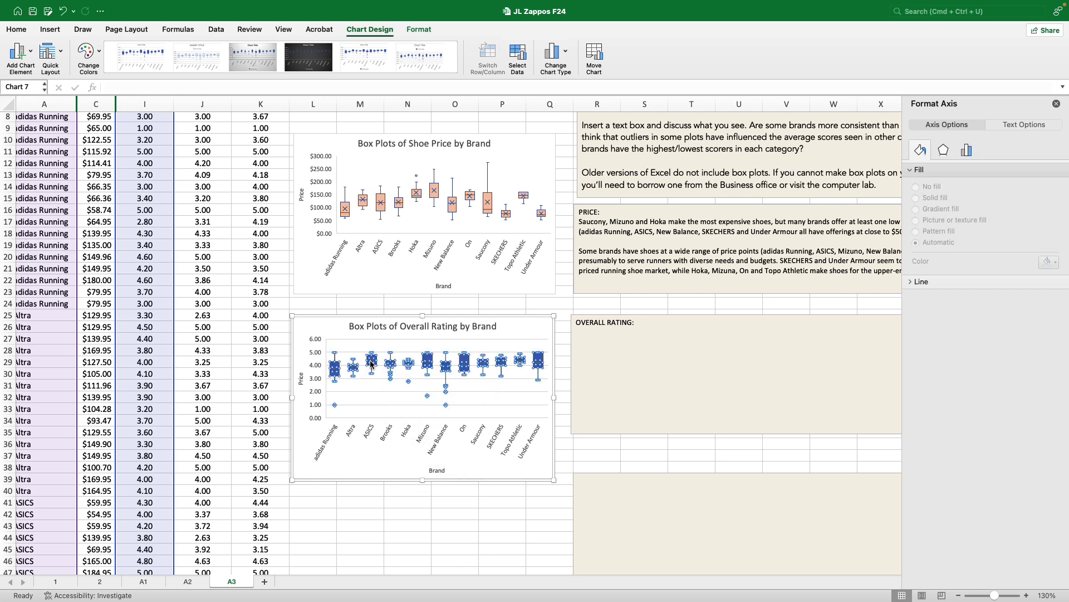
right_click(372, 363)
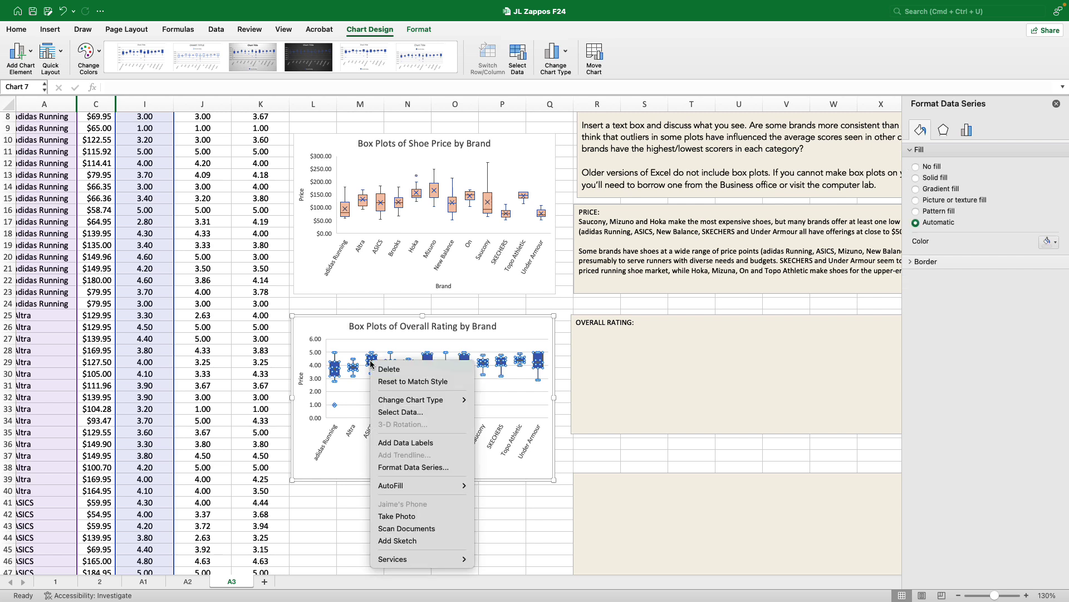
click(393, 471)
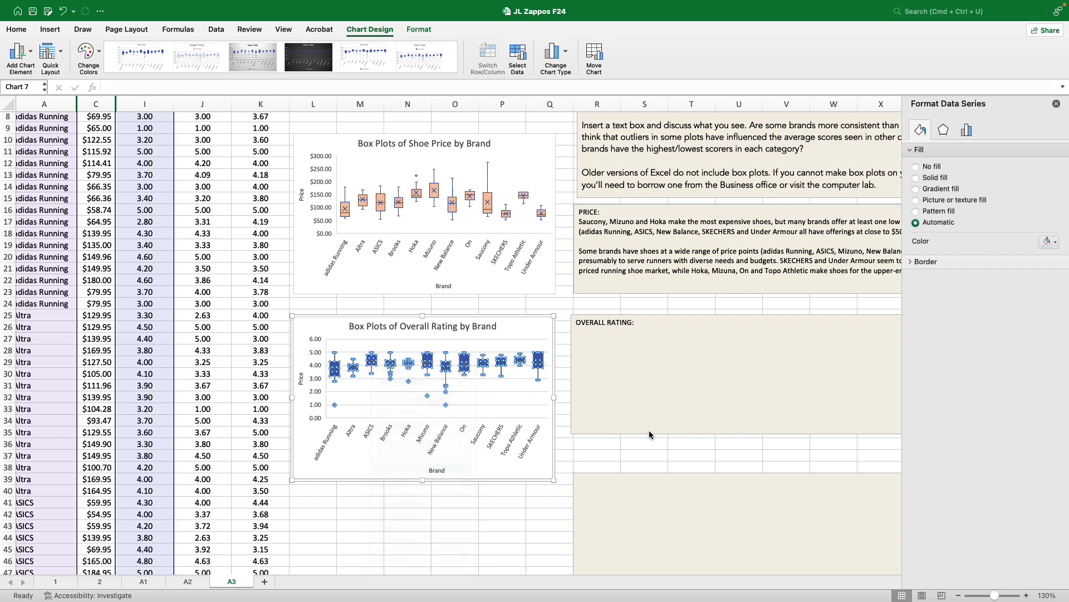
click(920, 130)
click(1049, 243)
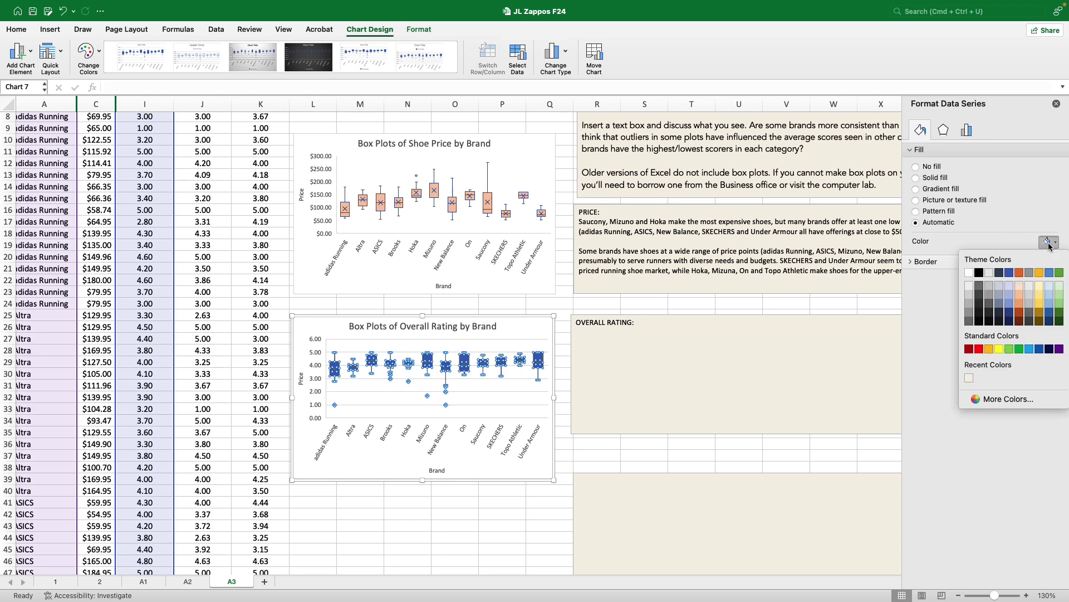
click(1019, 295)
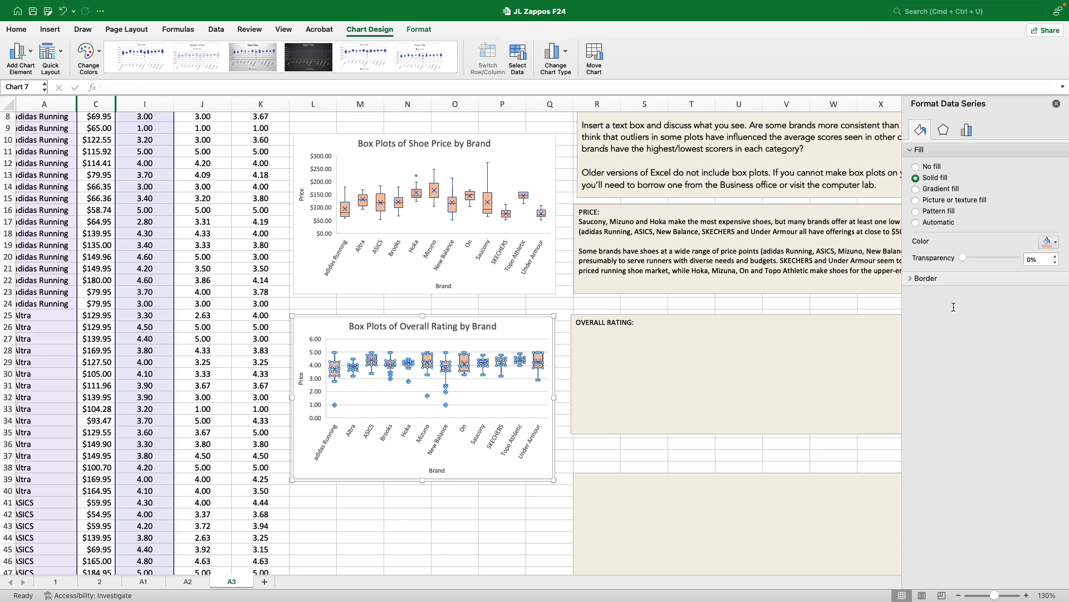
click(751, 356)
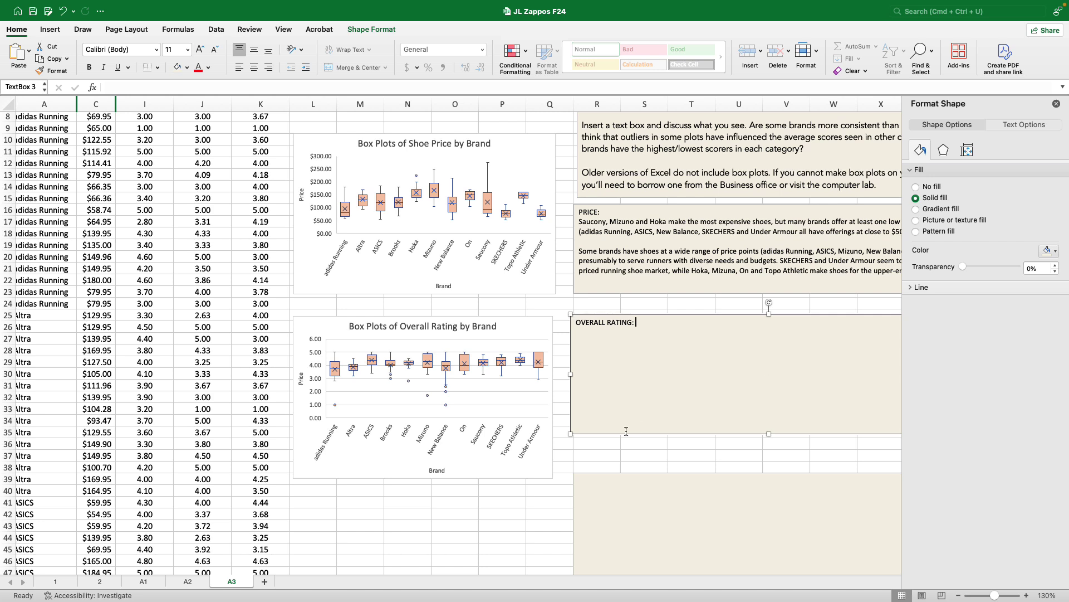
click(492, 394)
key(Escape)
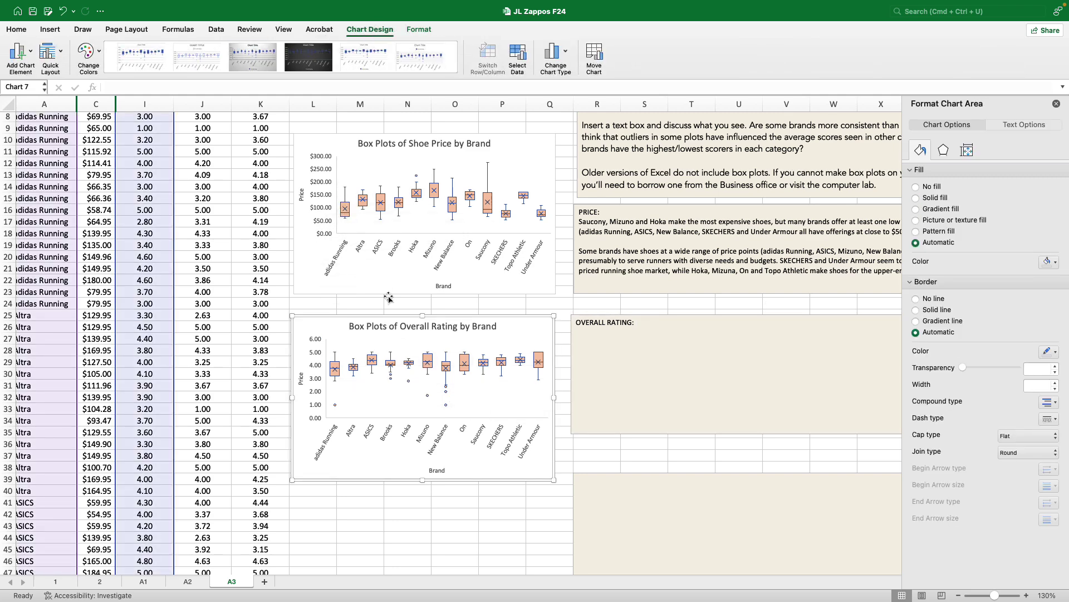
mouse_move(448, 410)
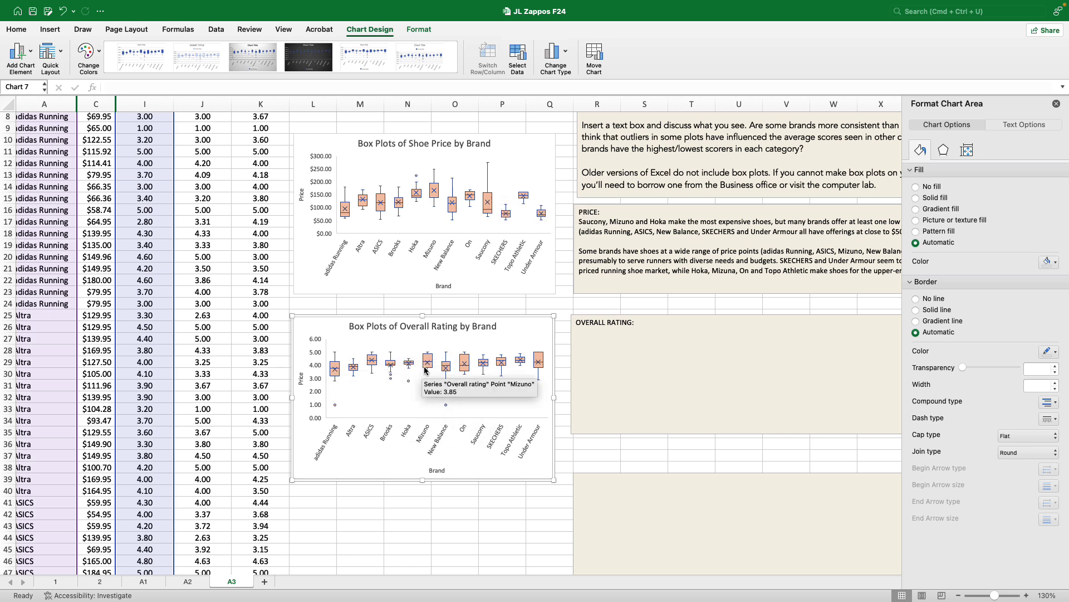
mouse_move(522, 367)
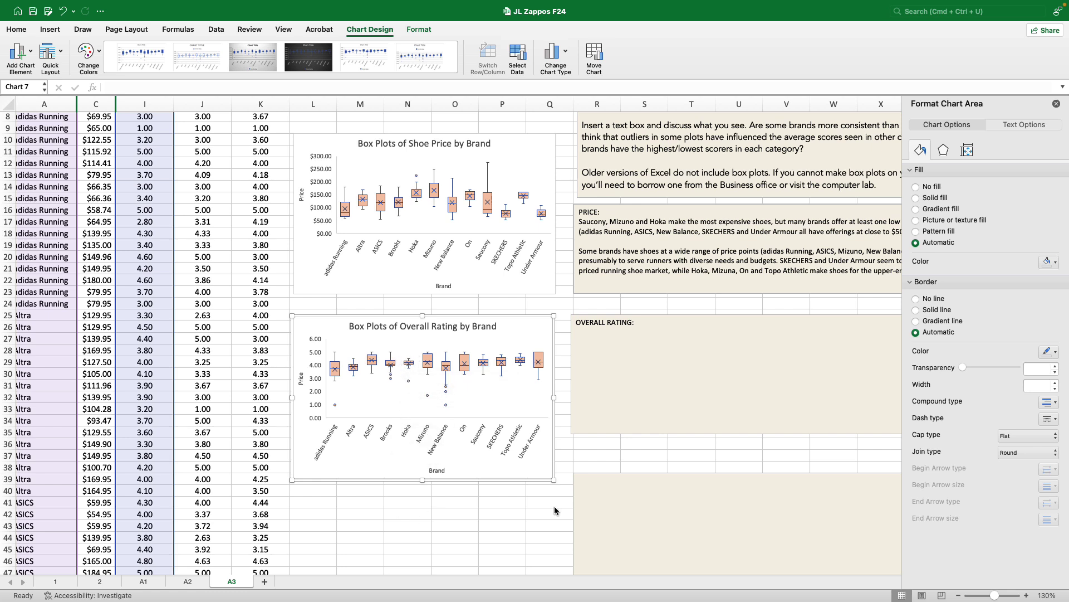
click(724, 378)
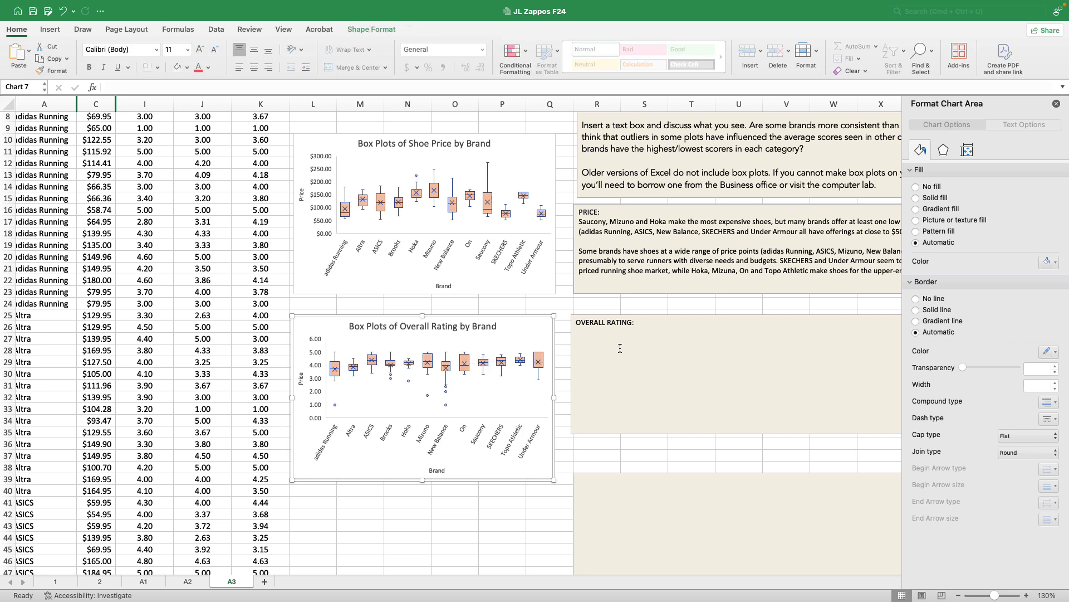
- Paste the paragraph on rating variation and outliers into the OVERALL RATING box and shorten it to fit
click(589, 340)
click(670, 324)
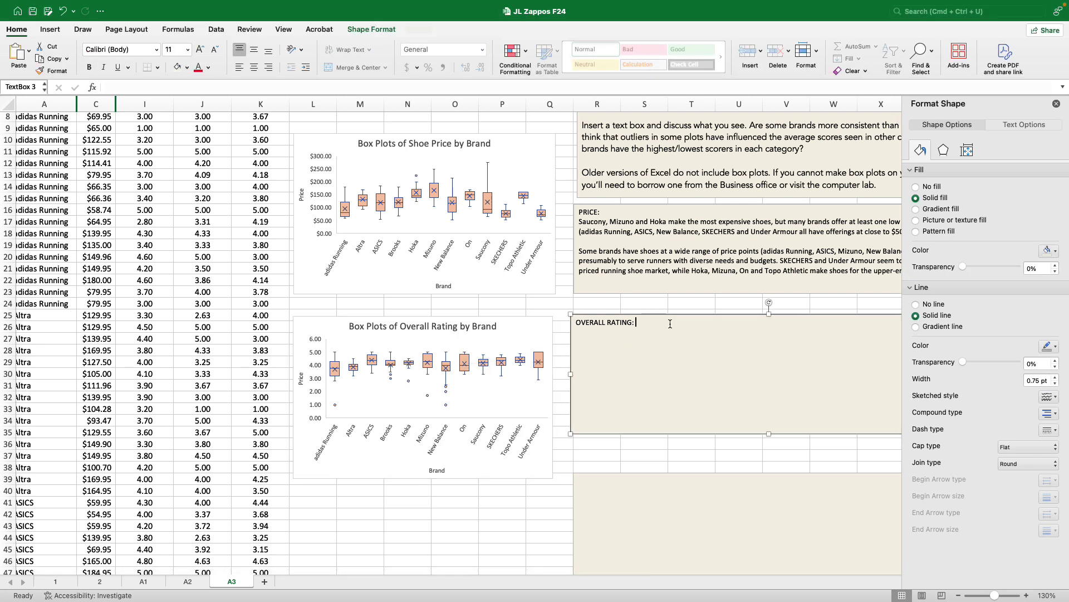
key(super+v)
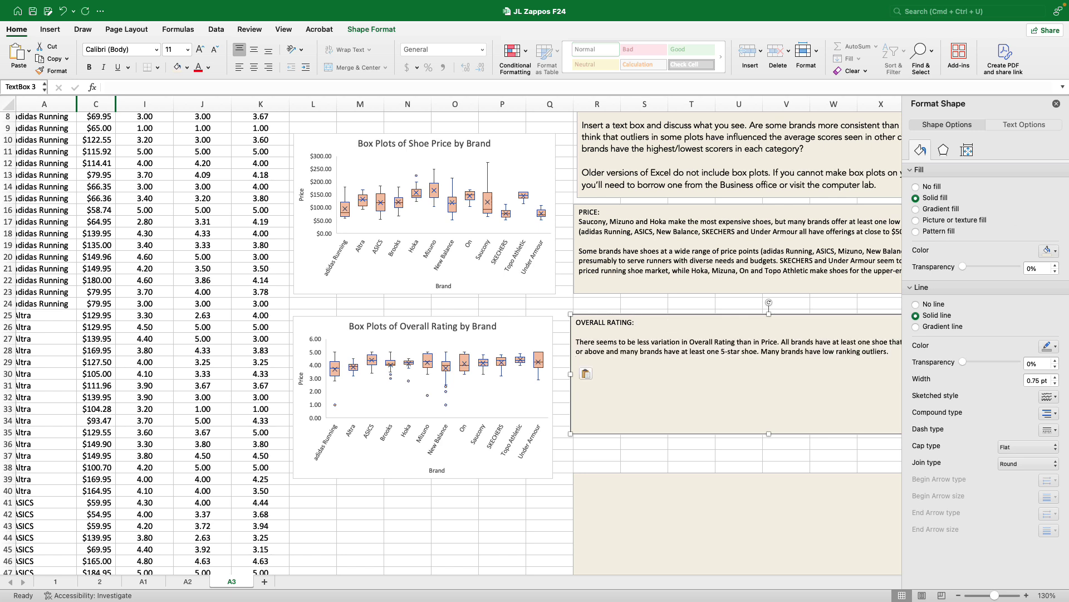
click(1056, 105)
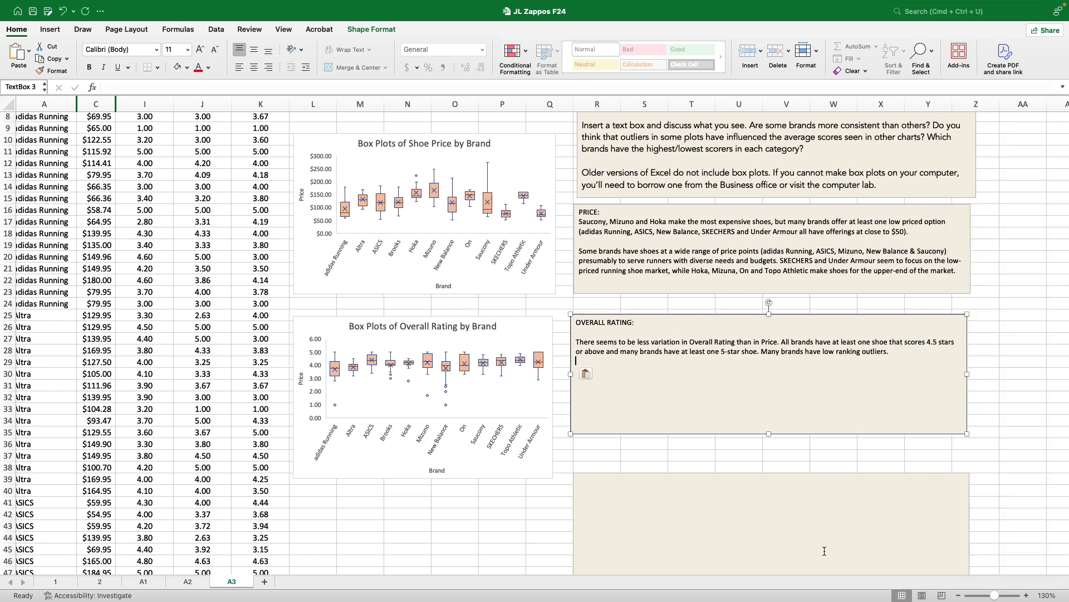
drag(769, 434, 769, 424)
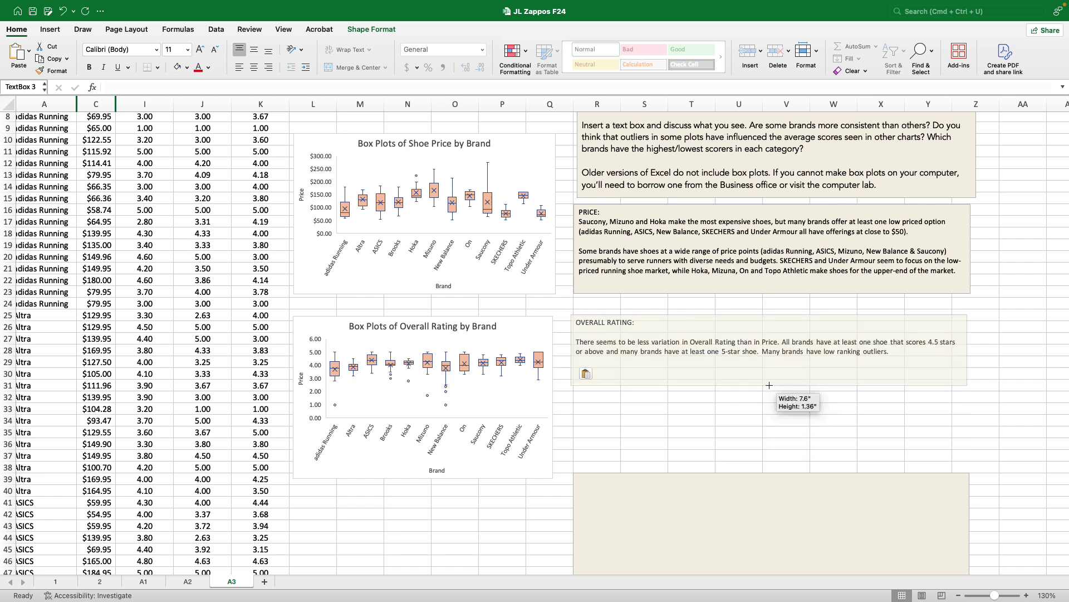
drag(769, 384, 769, 383)
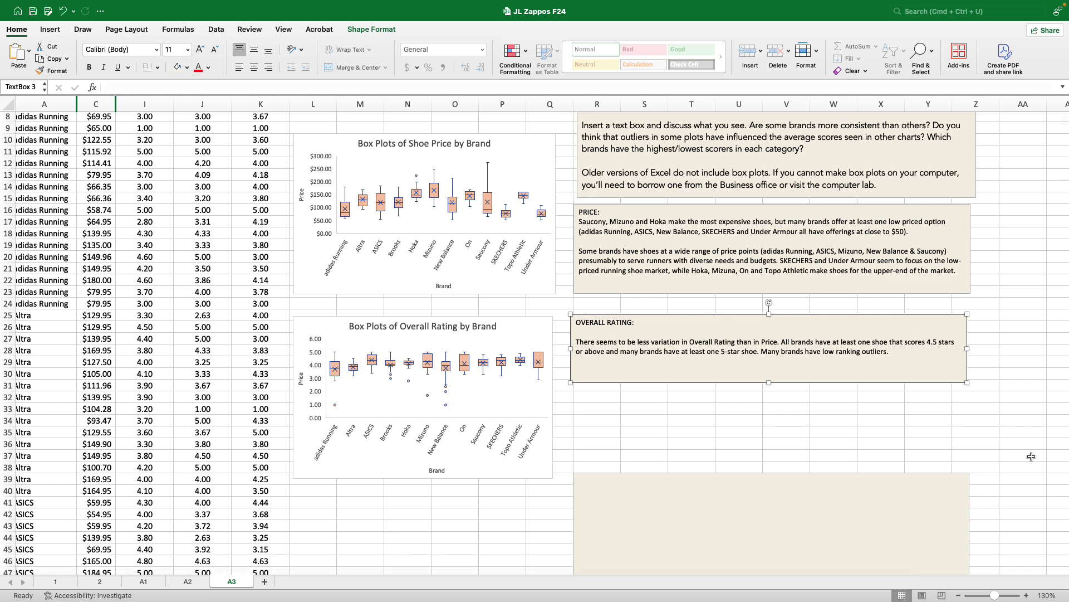
- At 110% zoom, select Brand A1:A226 together with Comfort rating J1:J226
scroll(1039, 519, down, 3)
scroll(1039, 519, left, 1)
click(959, 595)
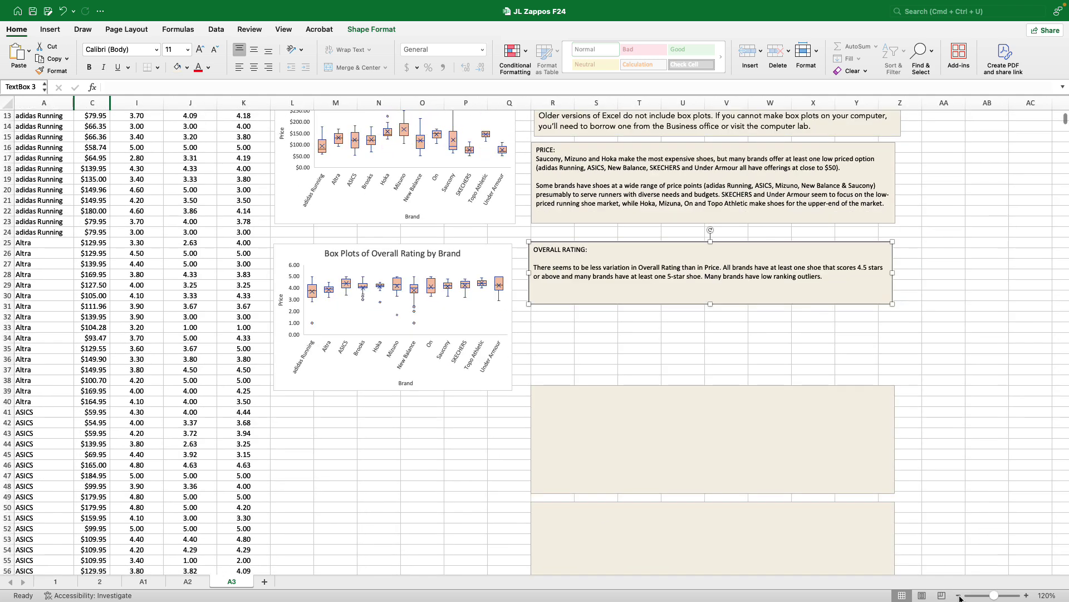
click(958, 595)
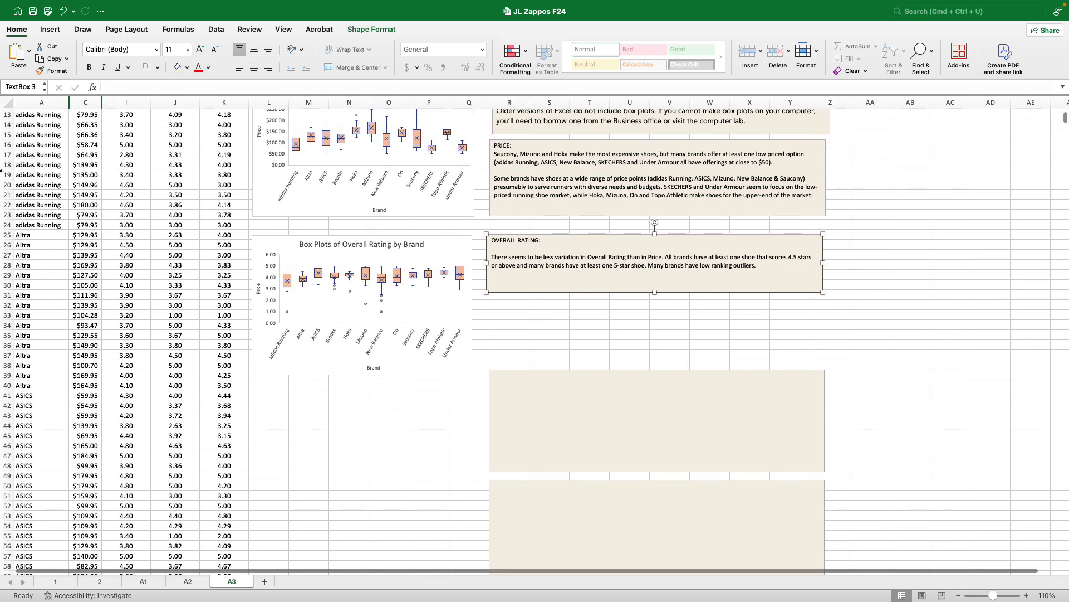
scroll(94, 144, up, 6)
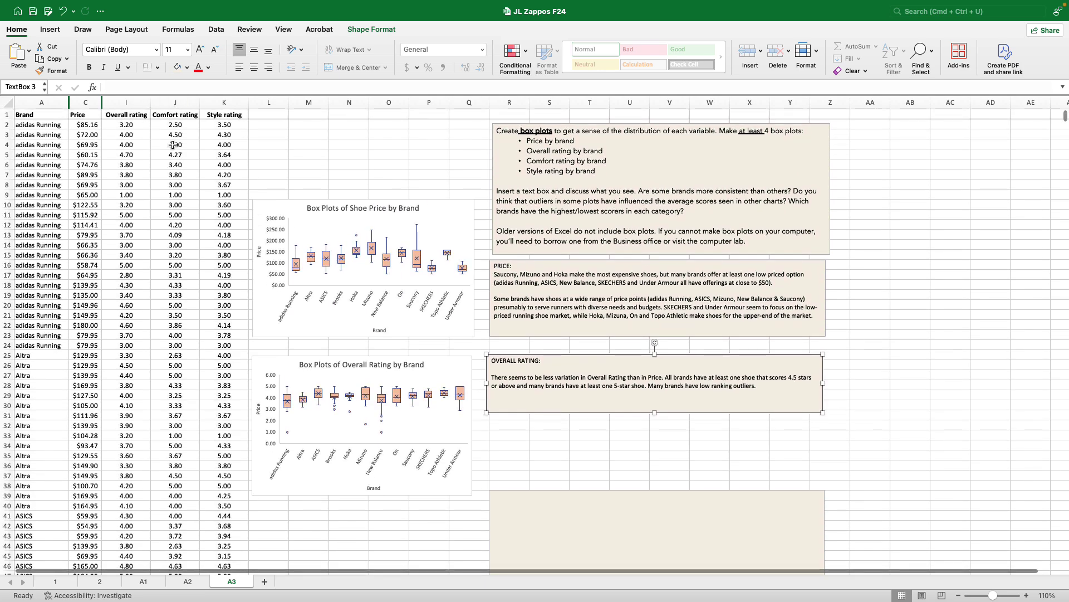
click(174, 104)
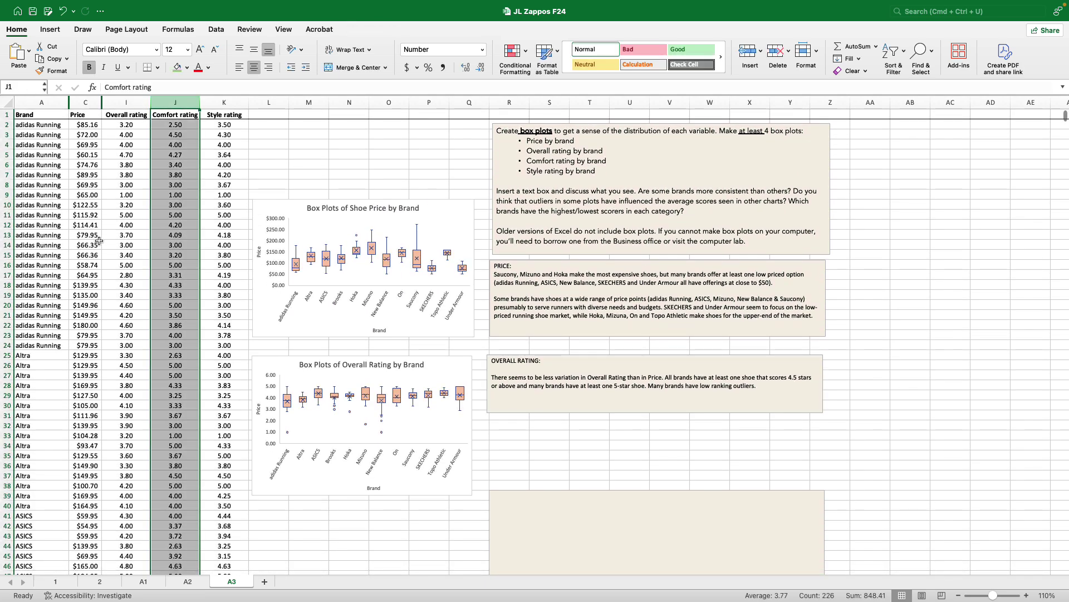
click(20, 395)
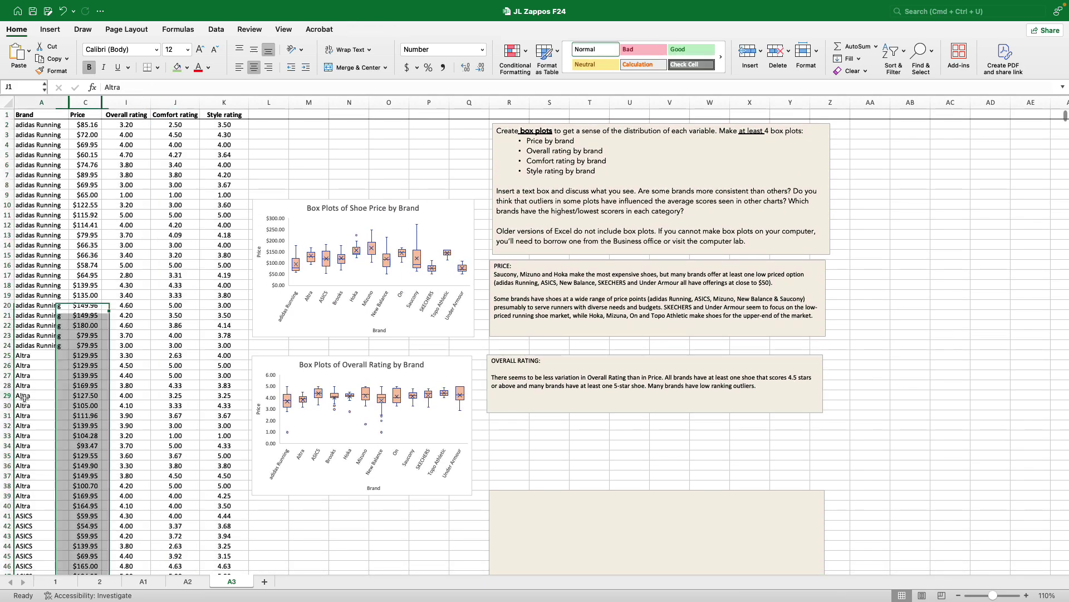
click(35, 115)
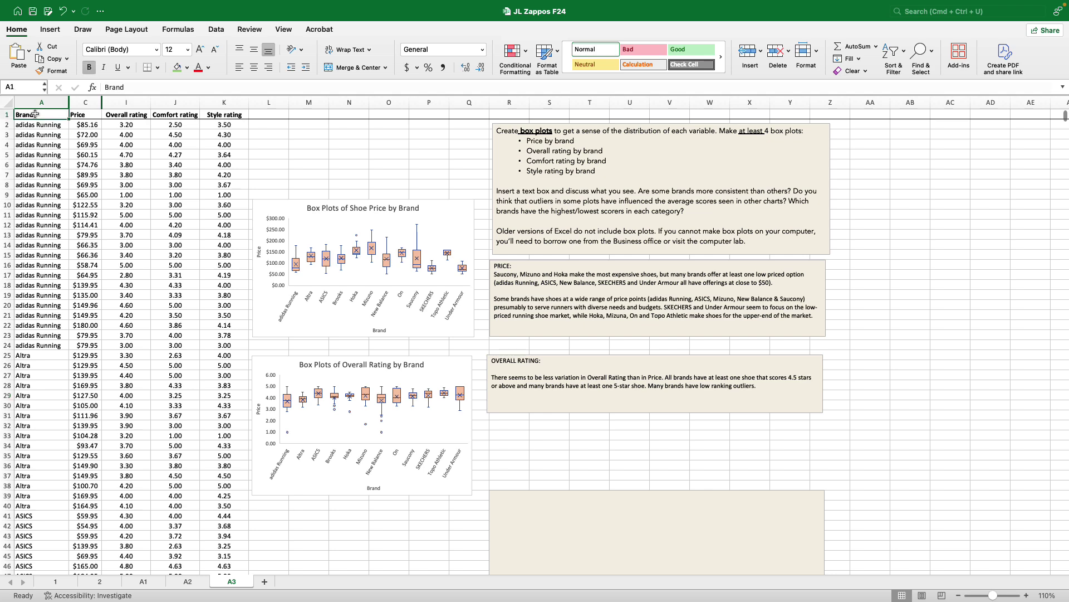
key(ctrl+shift+Down)
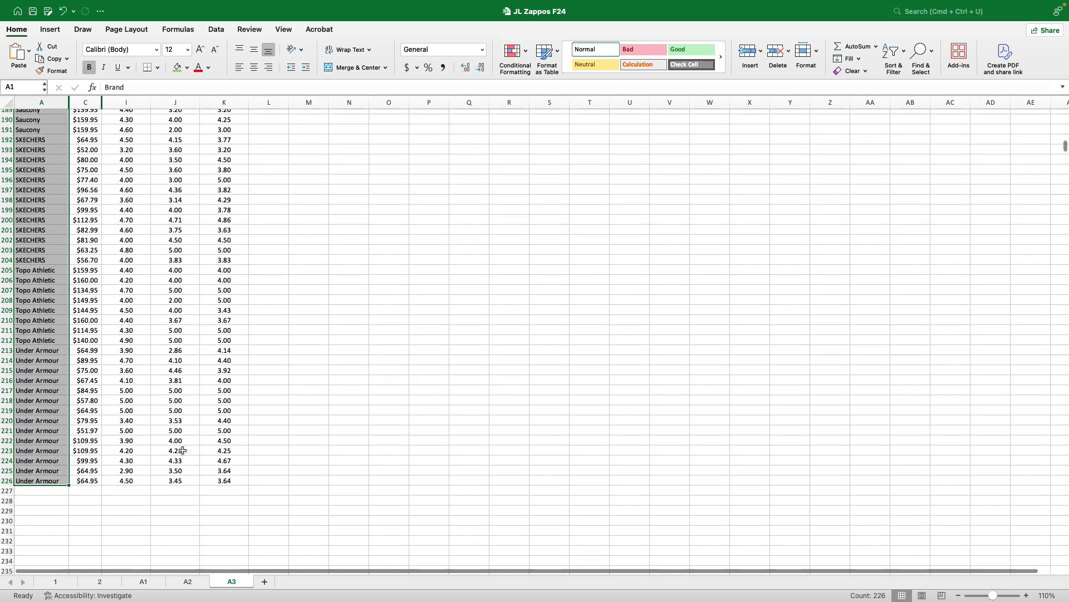
click(175, 480)
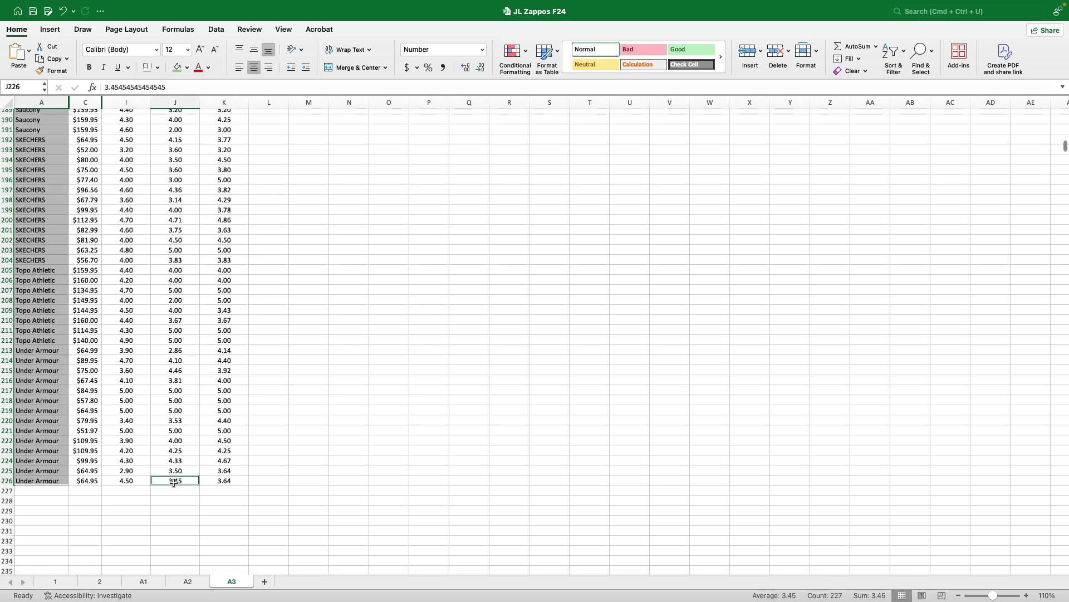
key(ctrl+shift+Up)
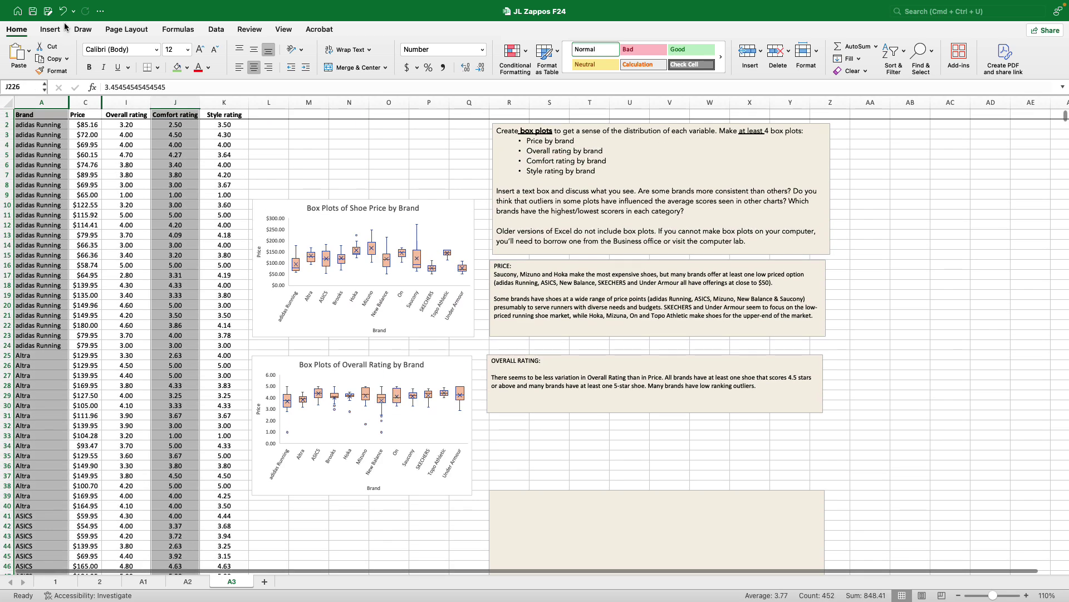
- Insert a box-and-whisker chart of comfort rating by brand and place it below the Overall Rating chart
click(49, 29)
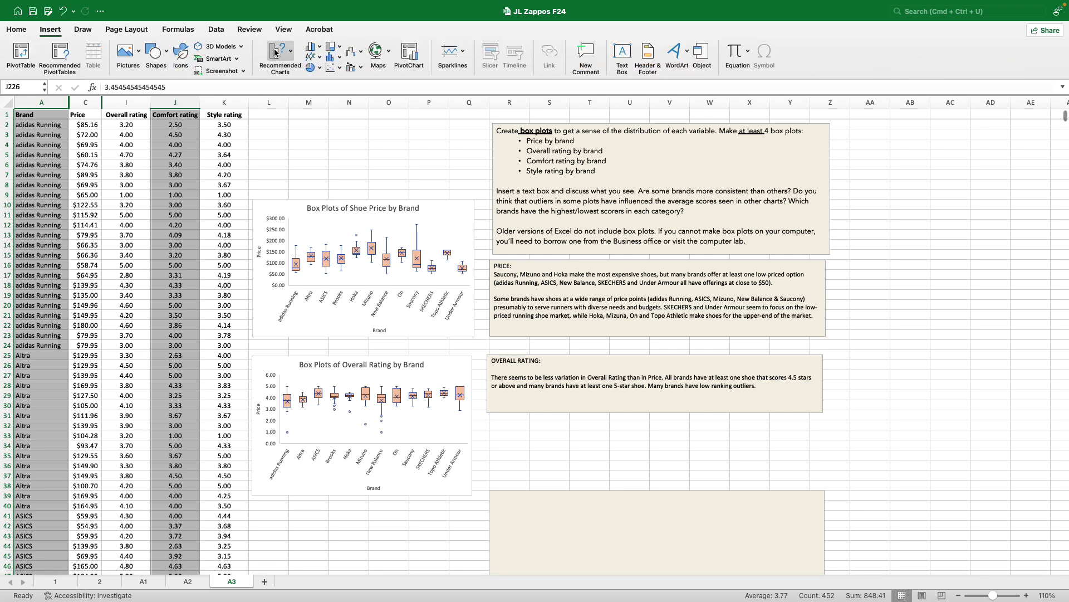
click(341, 65)
click(349, 180)
scroll(390, 184, down, 5)
drag(456, 182, 278, 411)
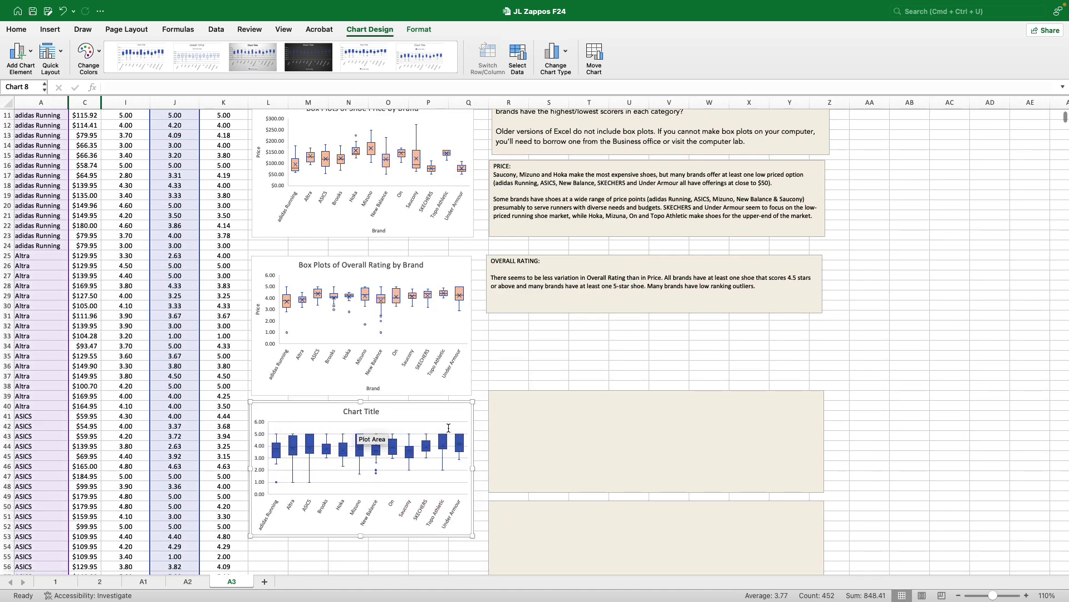
- Head the empty text box below OVERALL RATING with 'COMFORT RATING:'
click(542, 421)
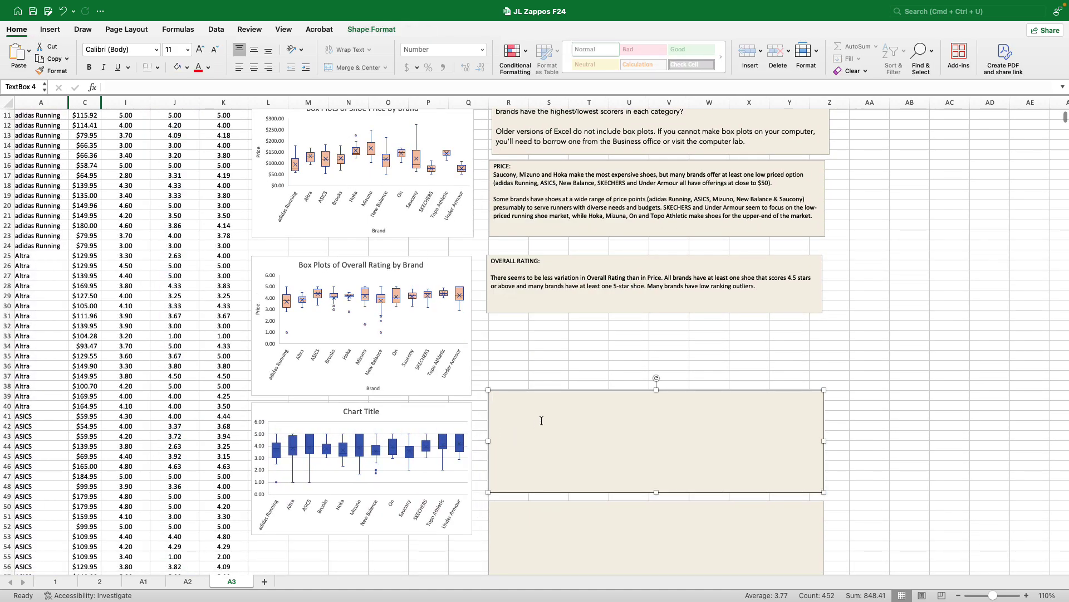
scroll(132, 219, up, 5)
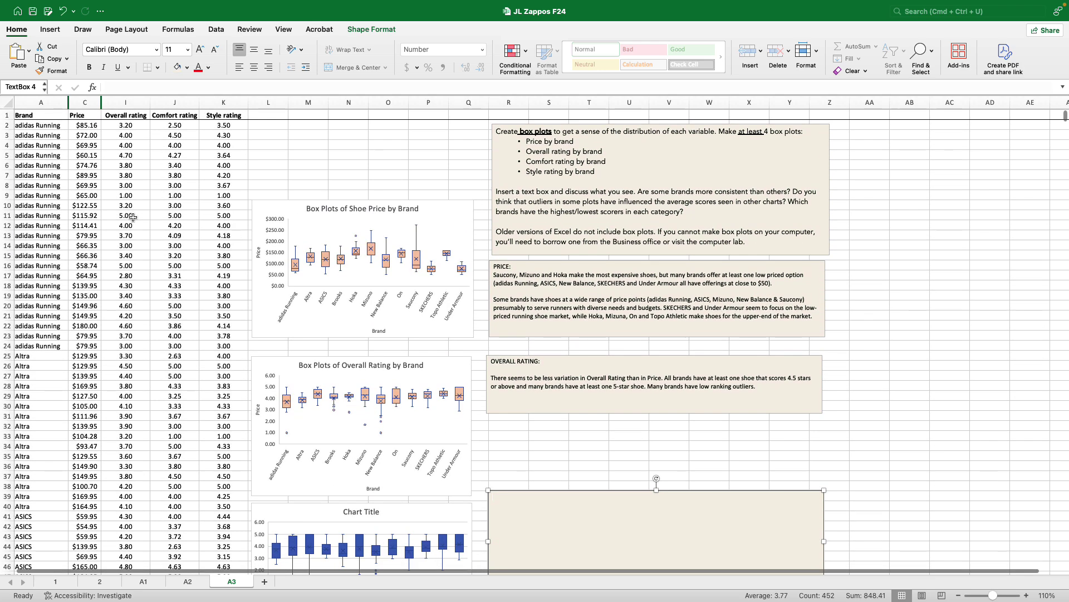
scroll(482, 515, down, 1)
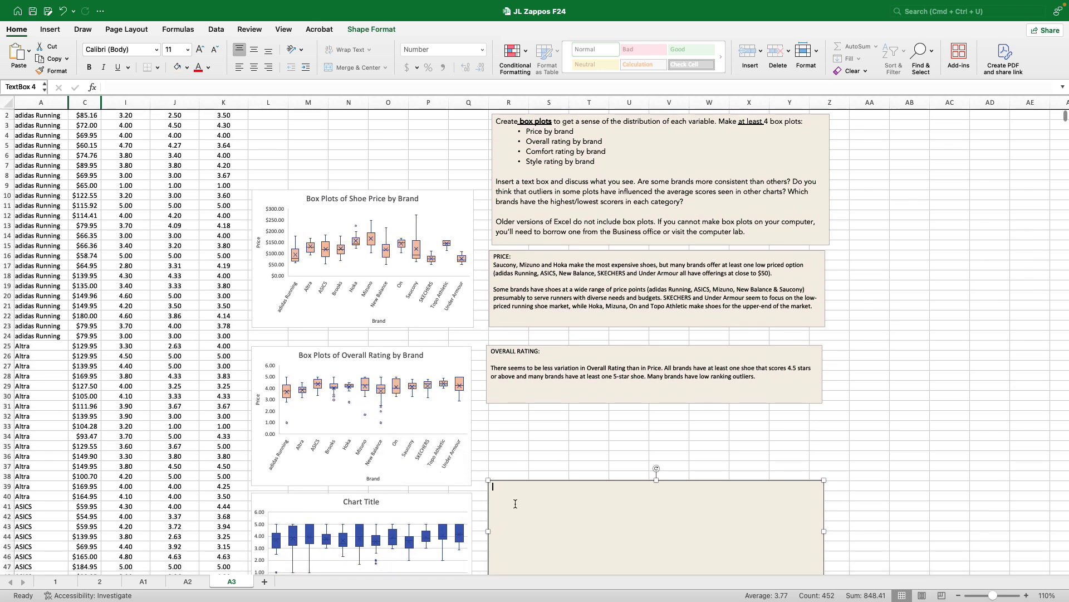
text(COMFORT RATIN)
scroll(515, 504, down, 10)
scroll(362, 345, right, 1)
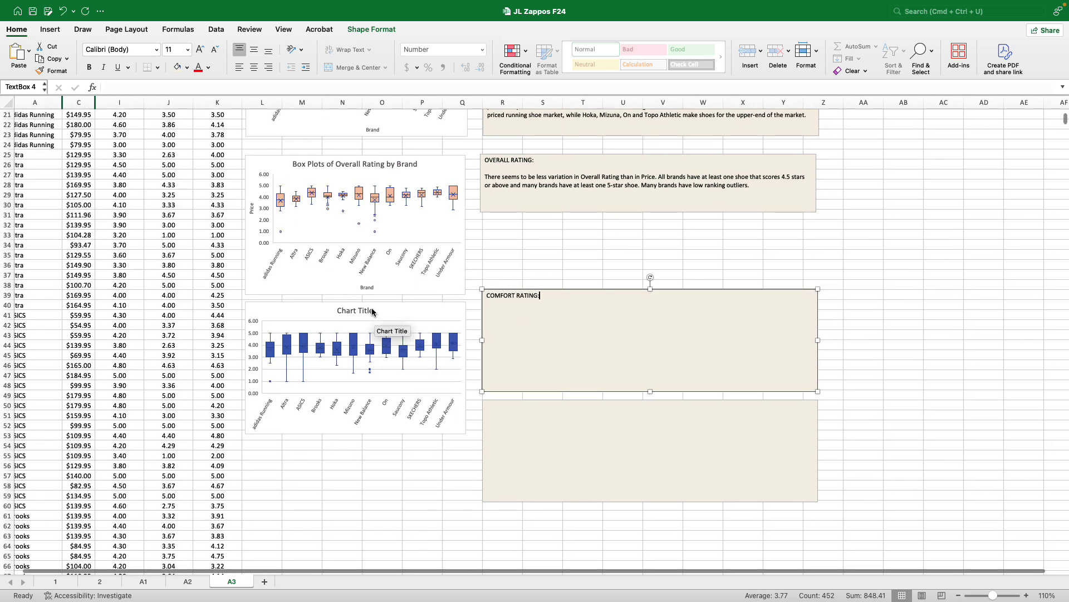
click(372, 311)
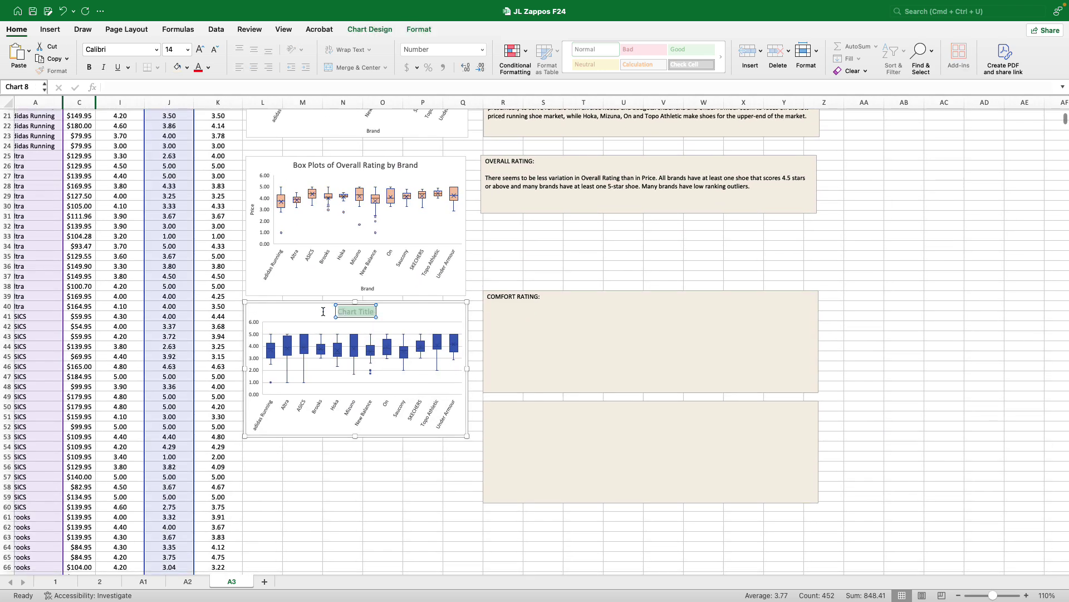
- Enter 'Box Plots of Comfort Rating by Brand' as the third chart's title
text(Box Plo)
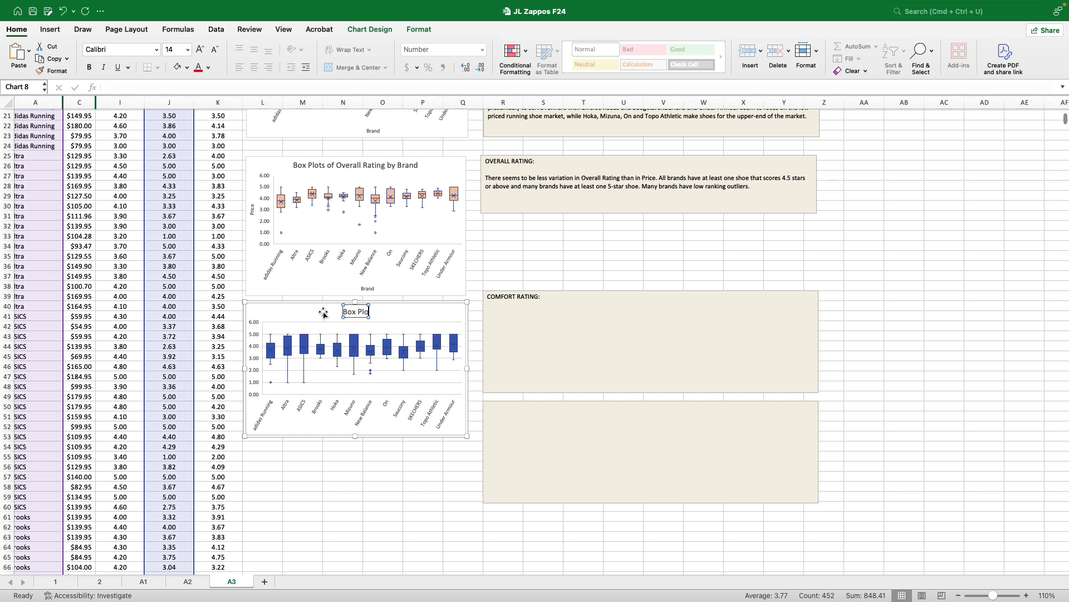
text(ts of Comfort)
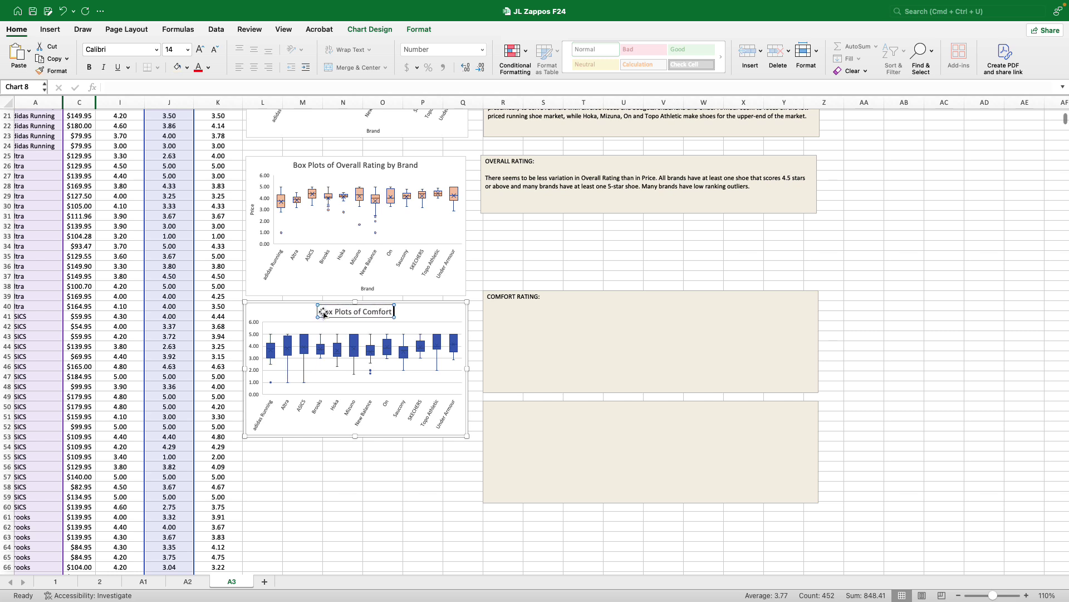
text( Rating by Brand)
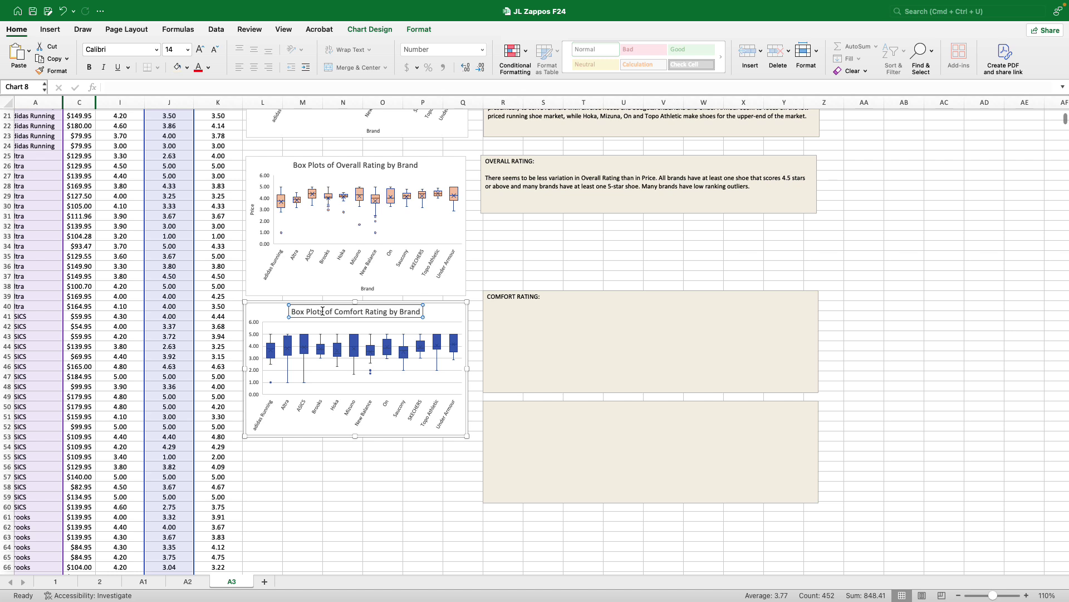
click(451, 318)
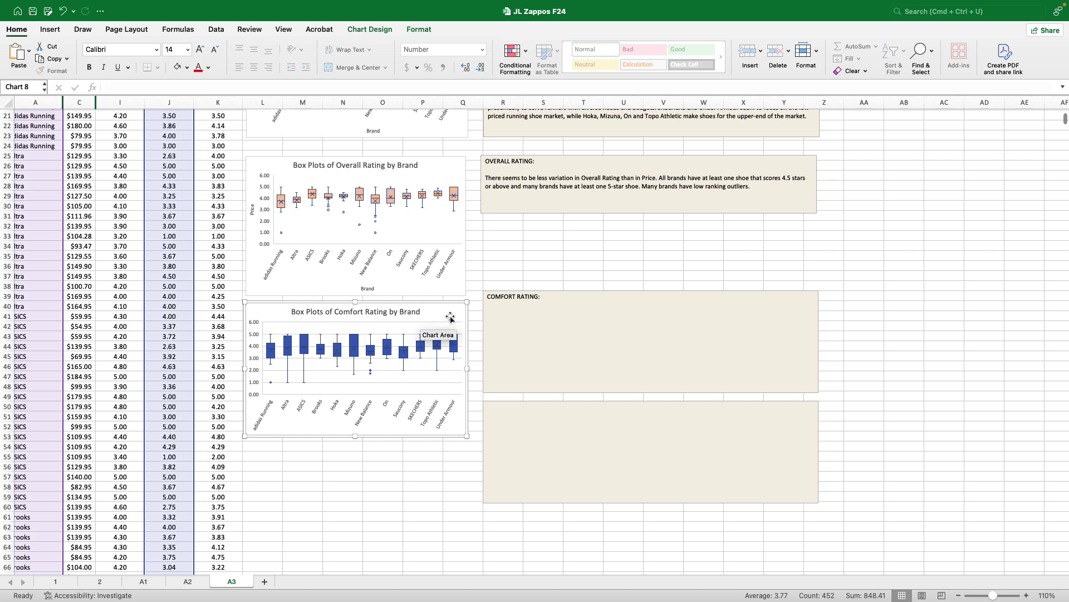
click(363, 30)
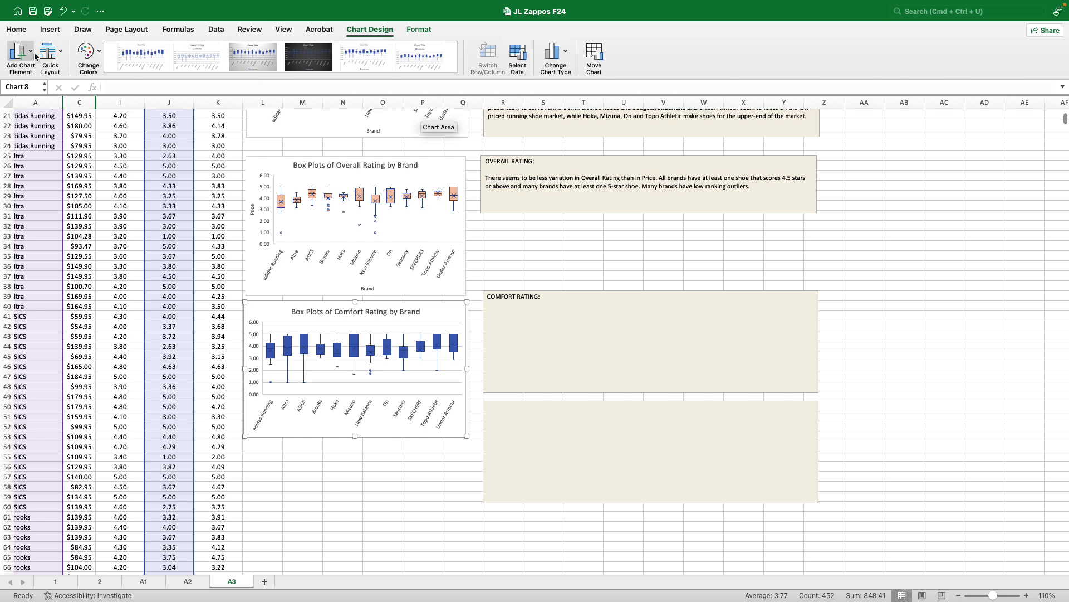
- Add primary horizontal and vertical axis titles to the comfort chart
click(22, 53)
mouse_move(48, 85)
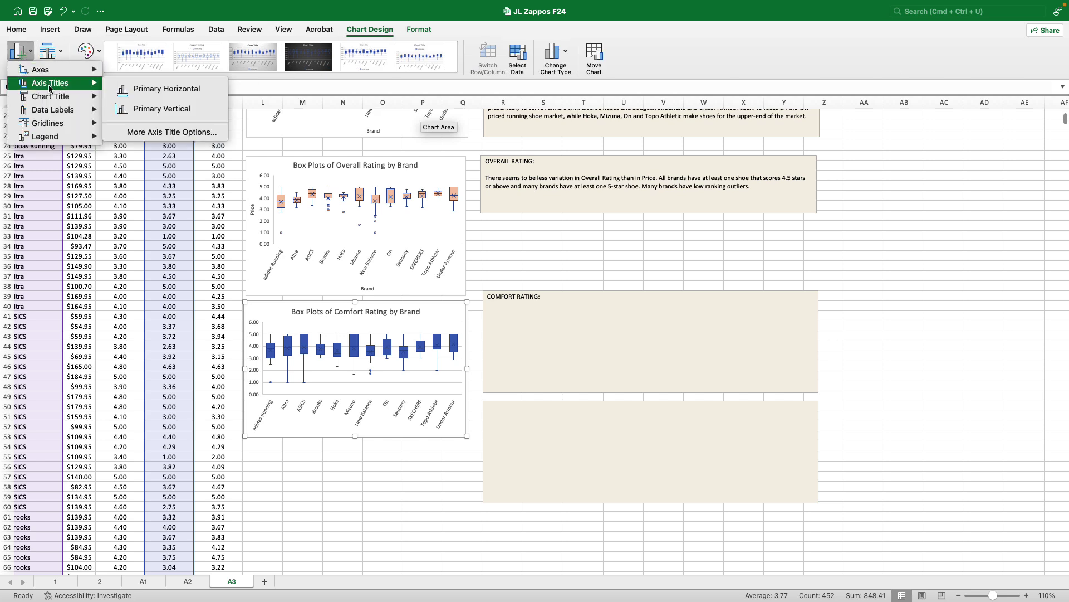
click(162, 89)
click(21, 53)
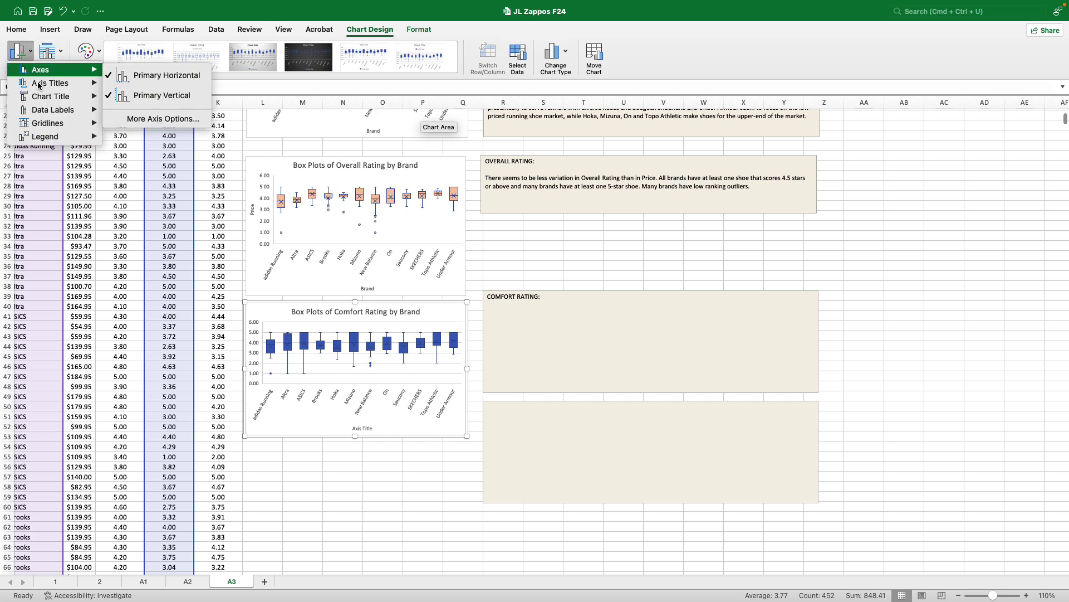
mouse_move(86, 84)
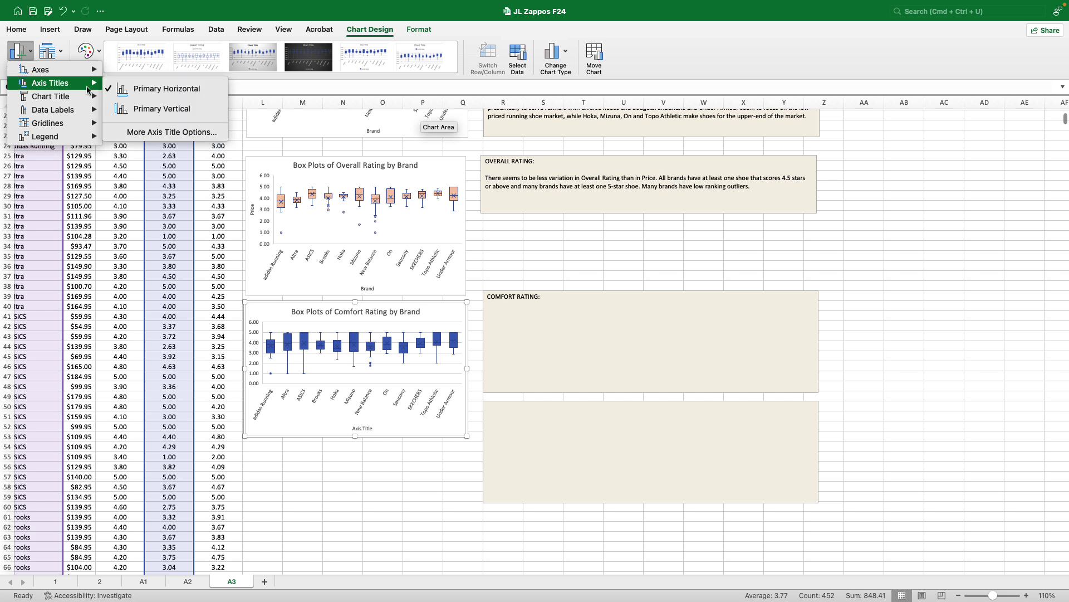
click(143, 116)
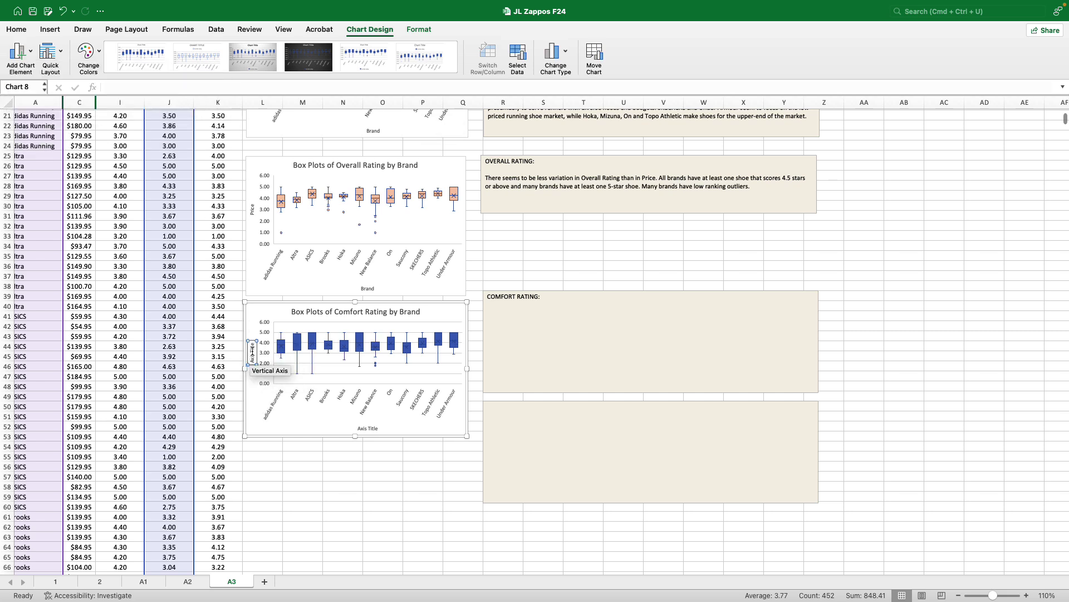
- Rename the axis titles to 'Comfort Rating' on the vertical axis and 'Brand' on the horizontal
drag(252, 346, 251, 364)
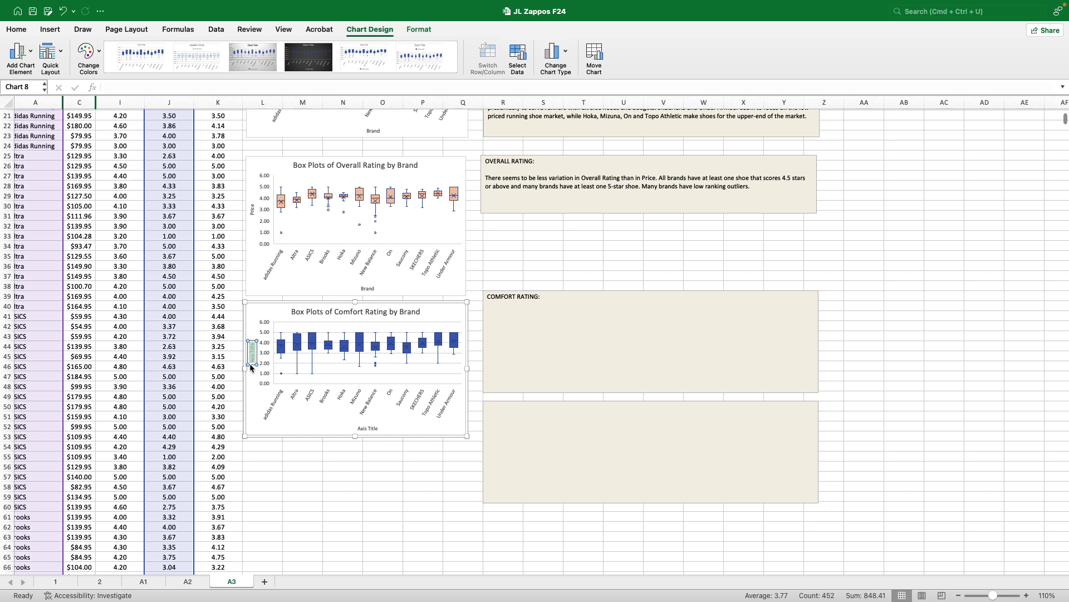
text(Comfort Rating)
scroll(389, 445, up, 2)
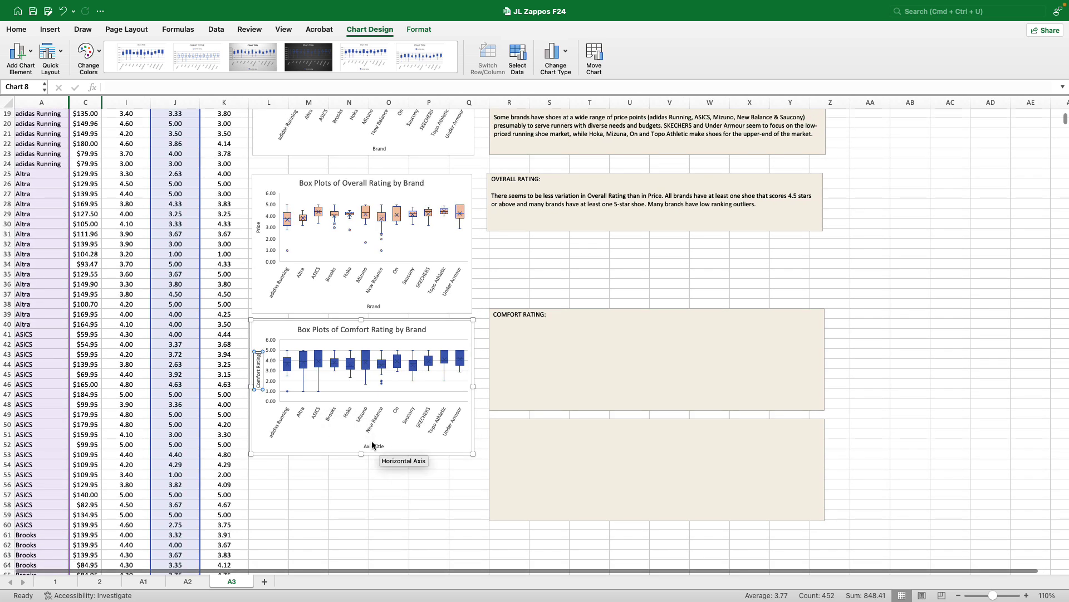
click(374, 444)
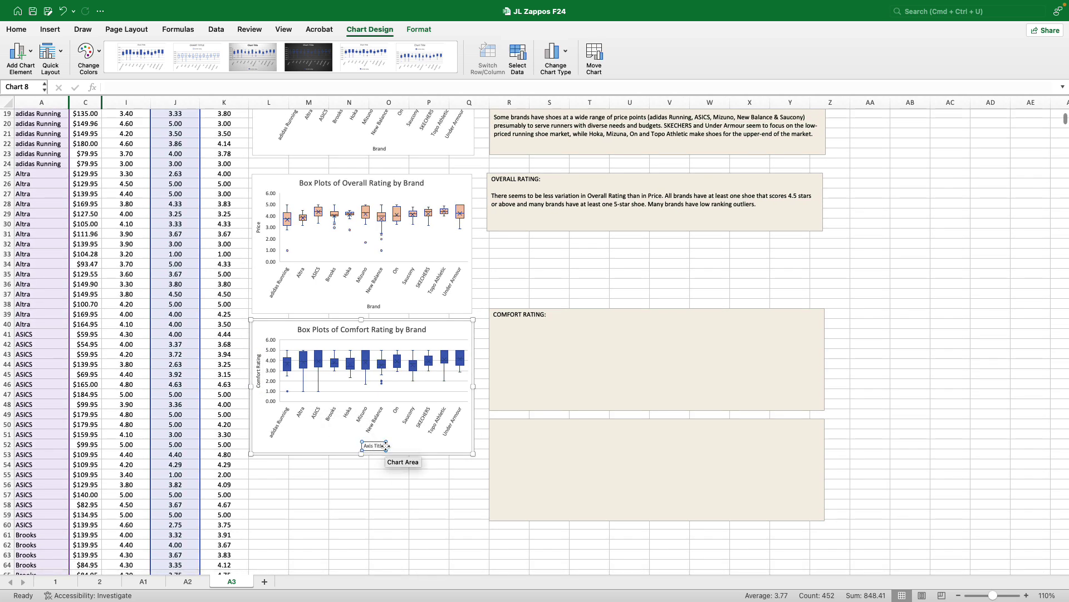
drag(385, 445, 362, 449)
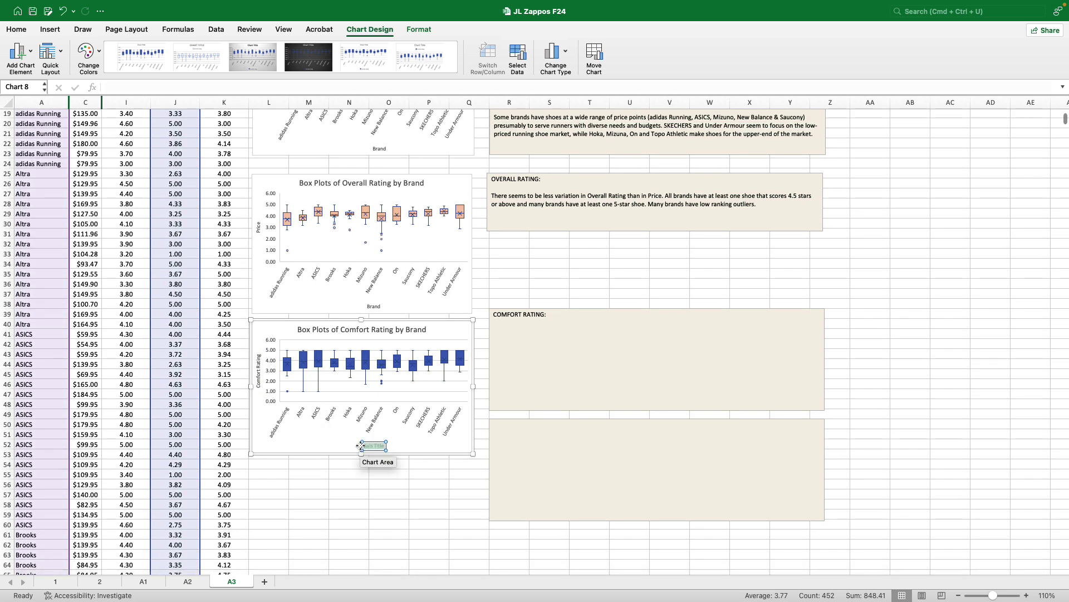
text(Brand)
- Retitle the overall chart's vertical axis from 'Price' to 'Overall Rating', viewing at 140%
click(259, 227)
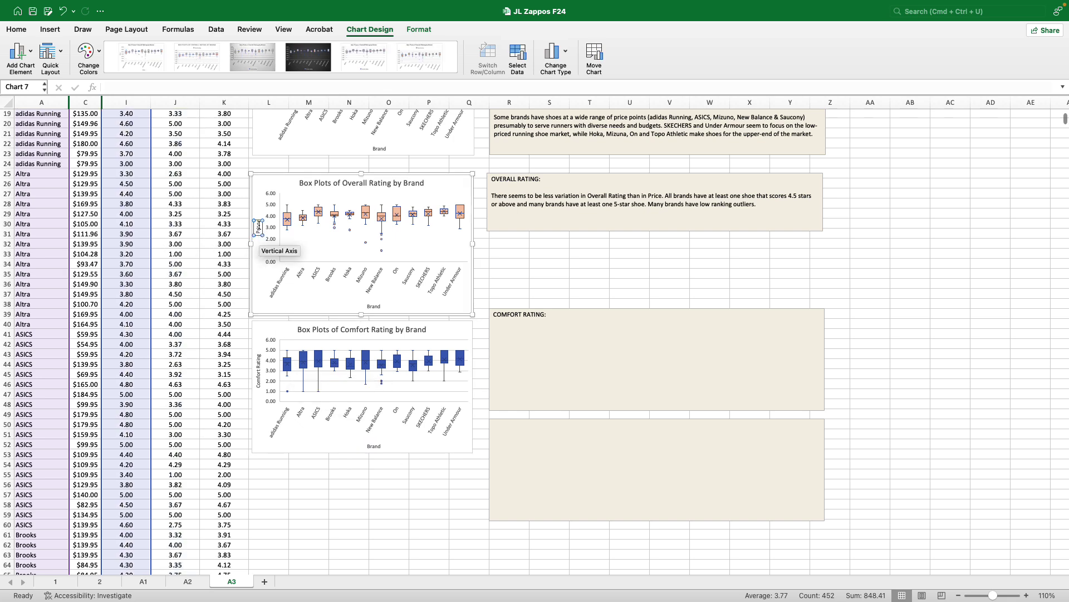
drag(258, 227, 259, 233)
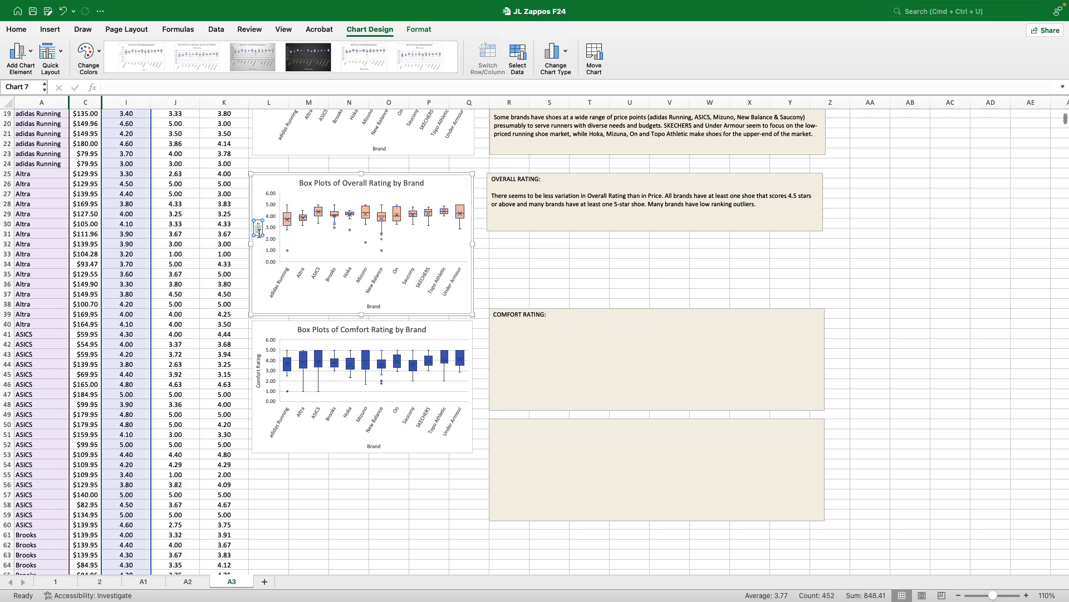
key(BackSpace)
text(Overall Rating)
click(306, 513)
click(1028, 596)
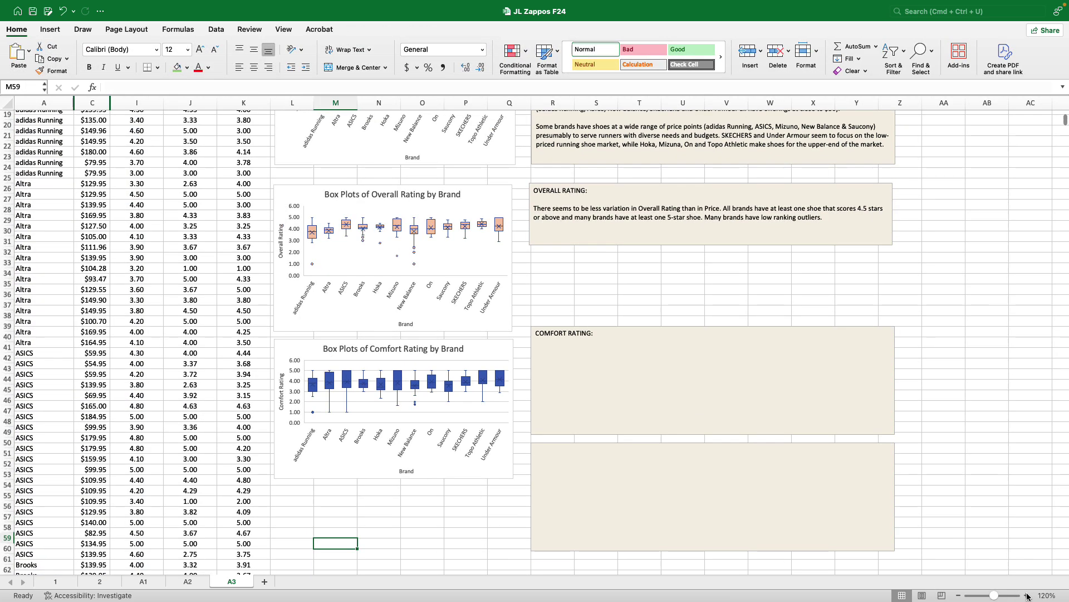
click(1028, 596)
click(1028, 596)
scroll(745, 402, down, 3)
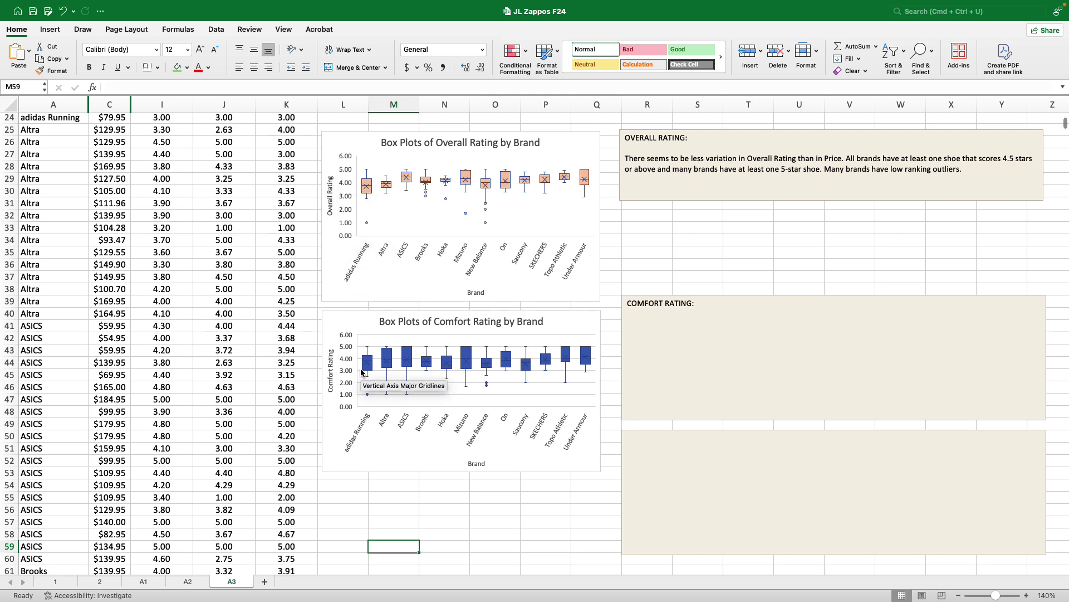
- Give the comfort chart's box series the same solid light orange fill as the other charts
click(392, 362)
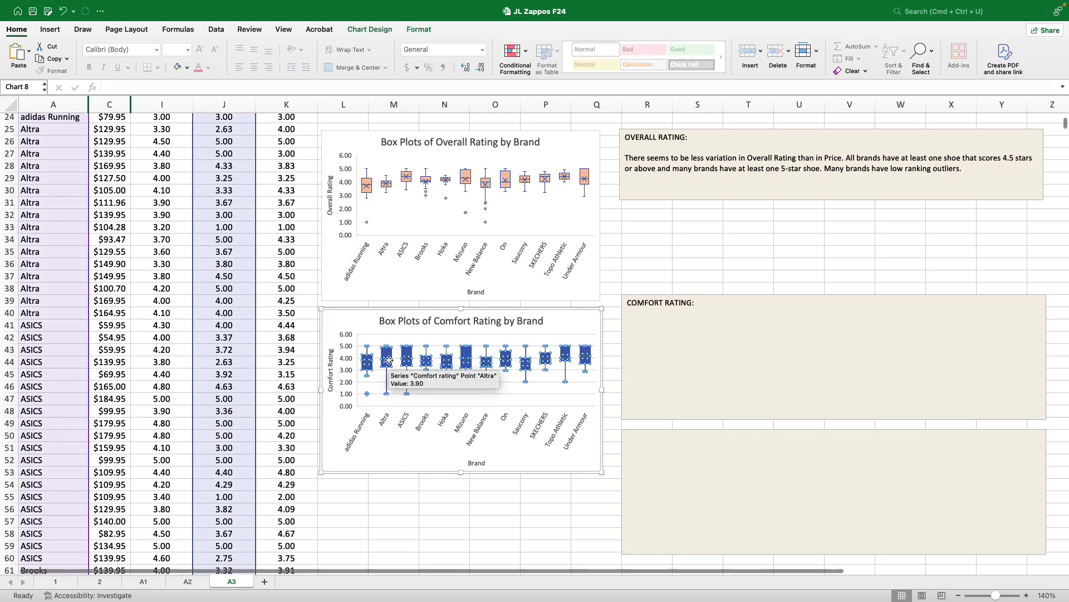
right_click(388, 363)
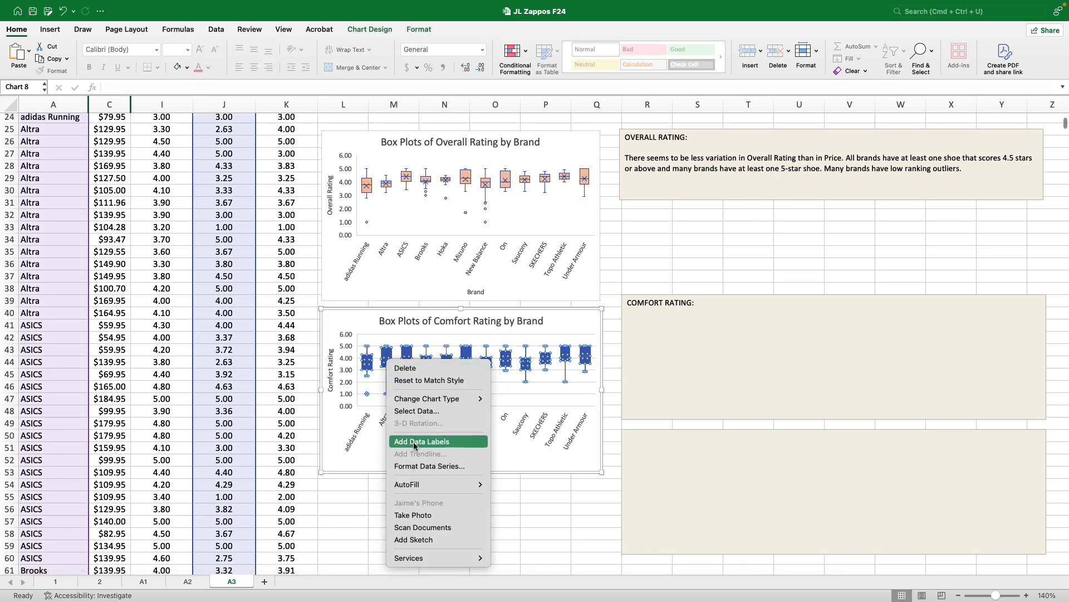
click(425, 467)
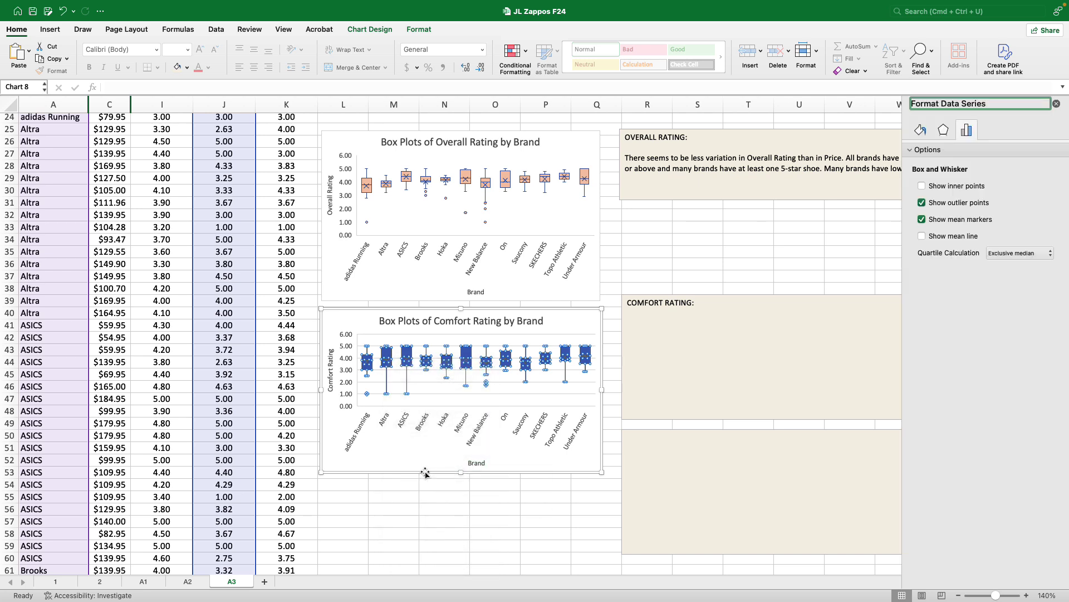
click(922, 131)
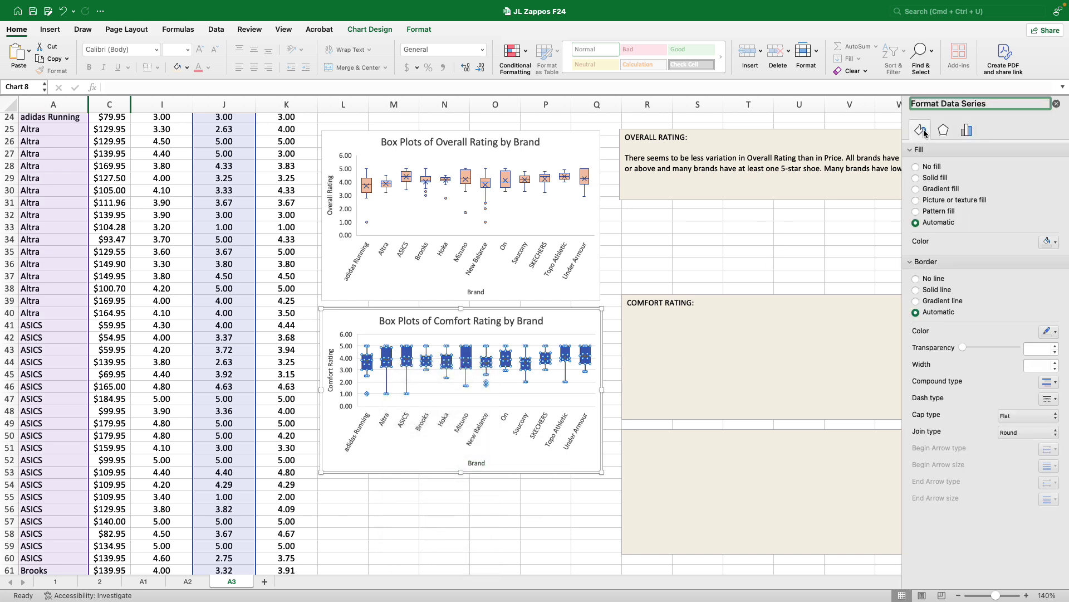
click(1051, 243)
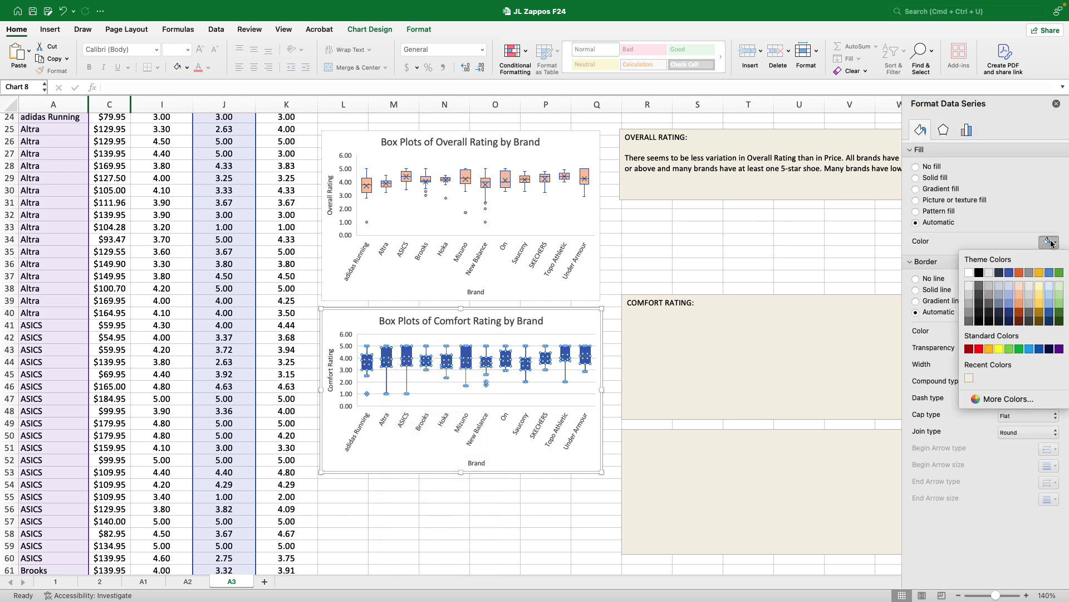
click(1019, 300)
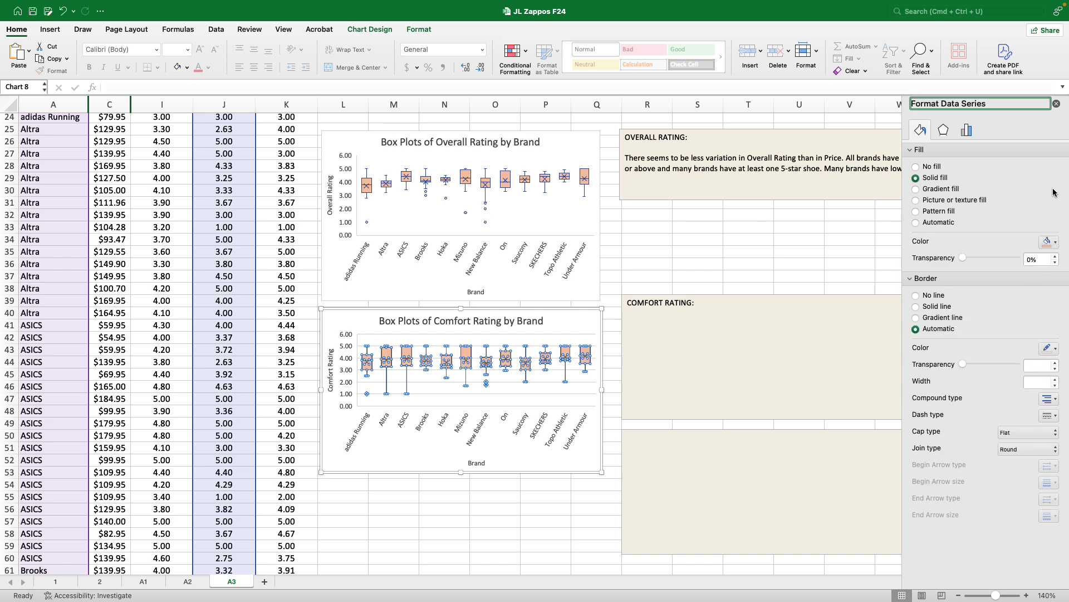
click(1056, 104)
click(491, 538)
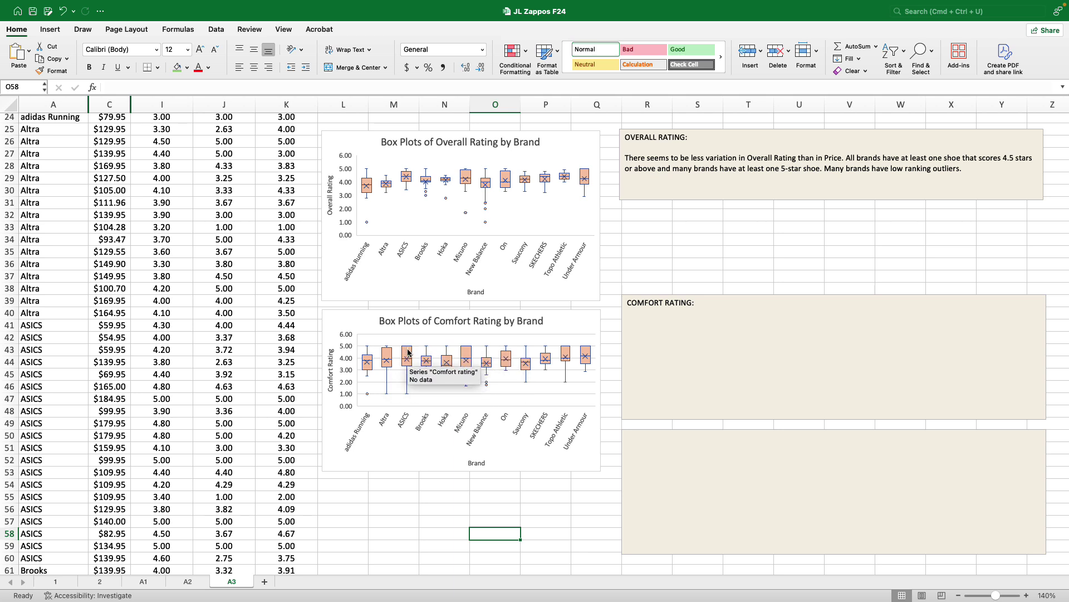
- Read the comfort and overall box values per brand, then begin editing the COMFORT RATING box
mouse_move(408, 369)
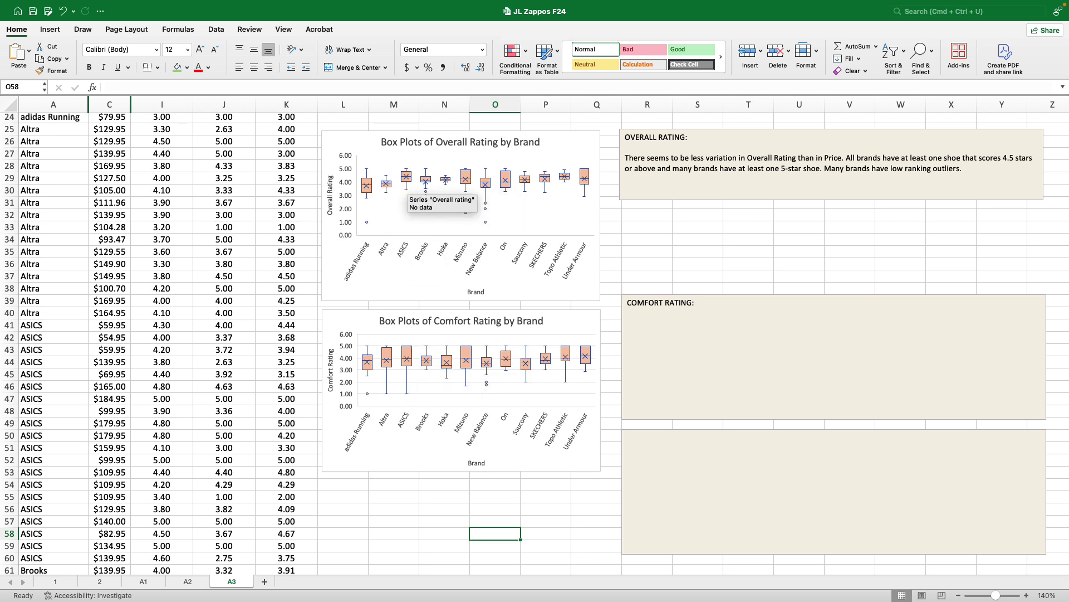
mouse_move(409, 186)
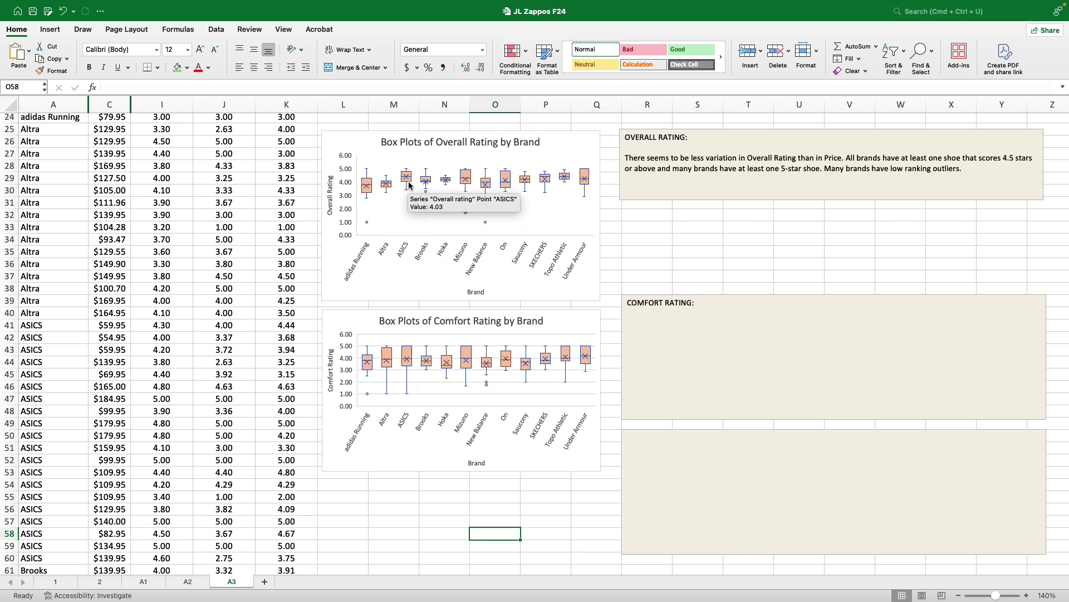
click(683, 353)
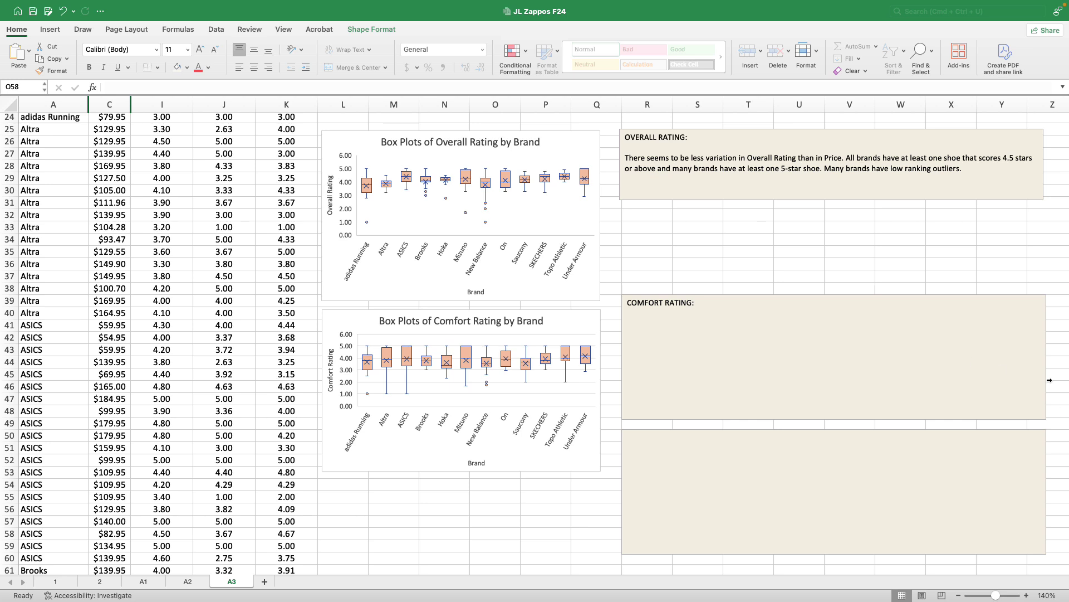
click(650, 328)
key(Return)
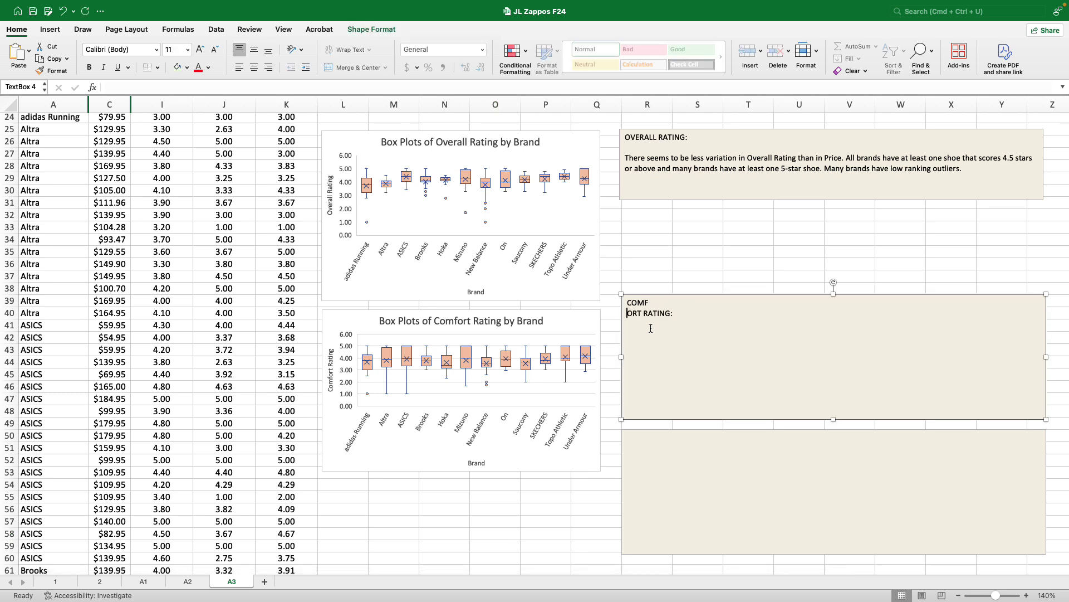
key(BackSpace)
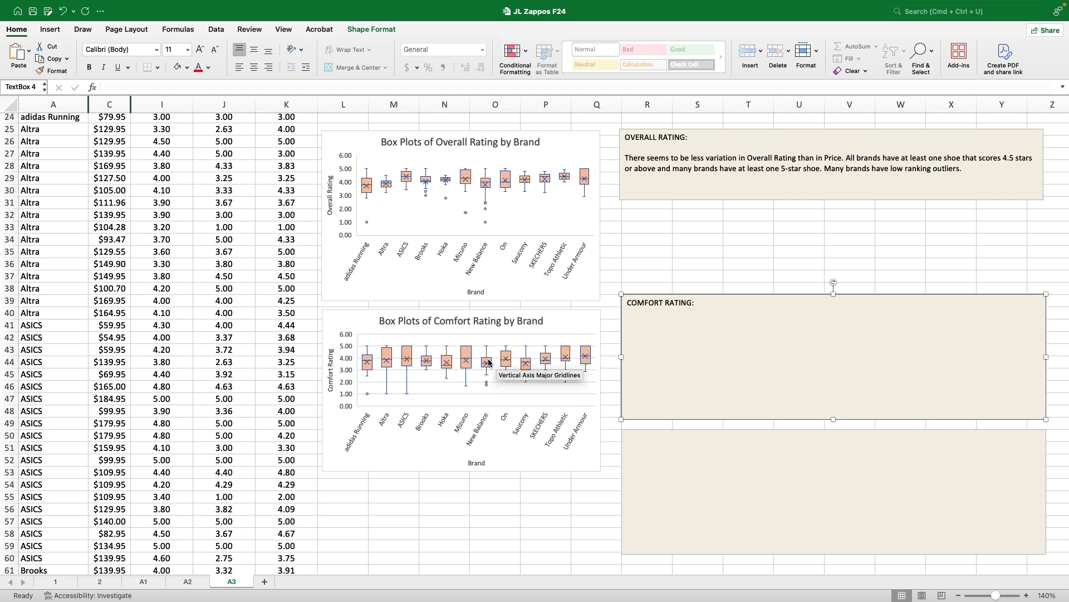
scroll(406, 363, up, 6)
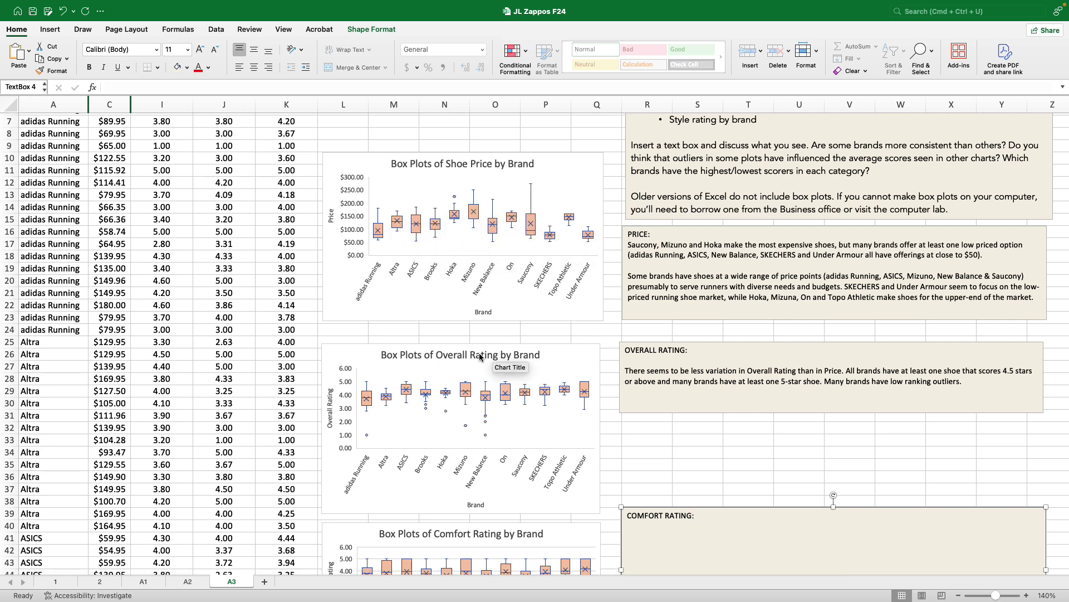
scroll(480, 357, down, 6)
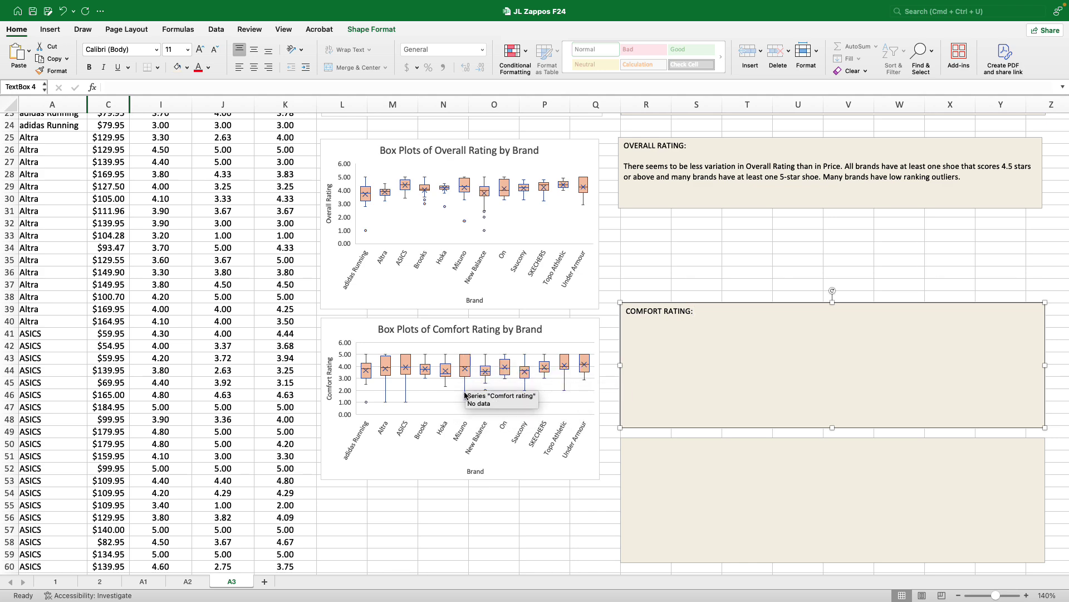
scroll(465, 395, up, 5)
scroll(465, 395, up, 2)
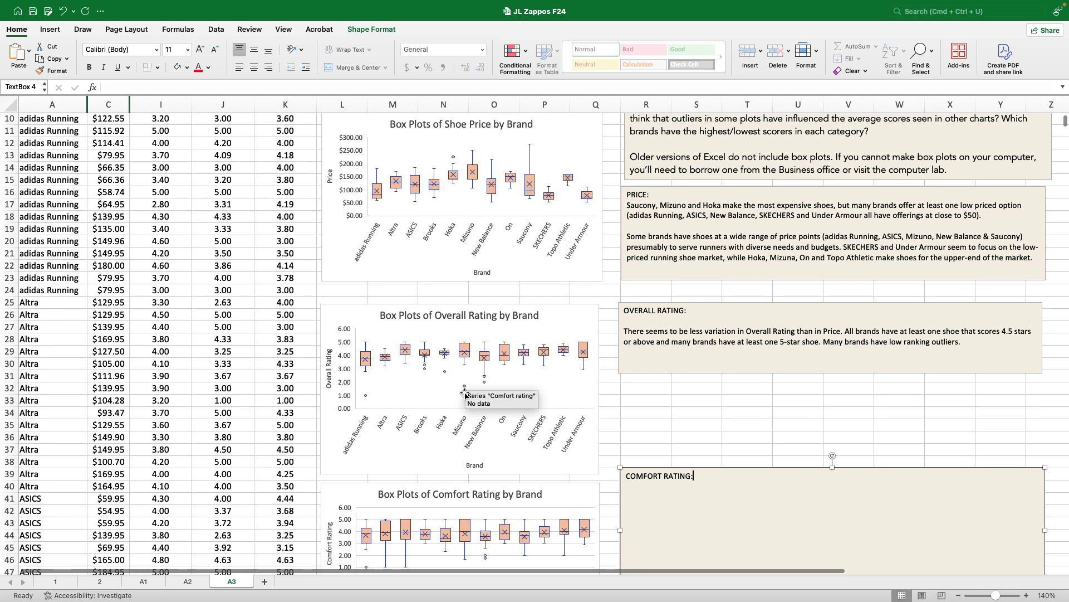
scroll(451, 240, up, 2)
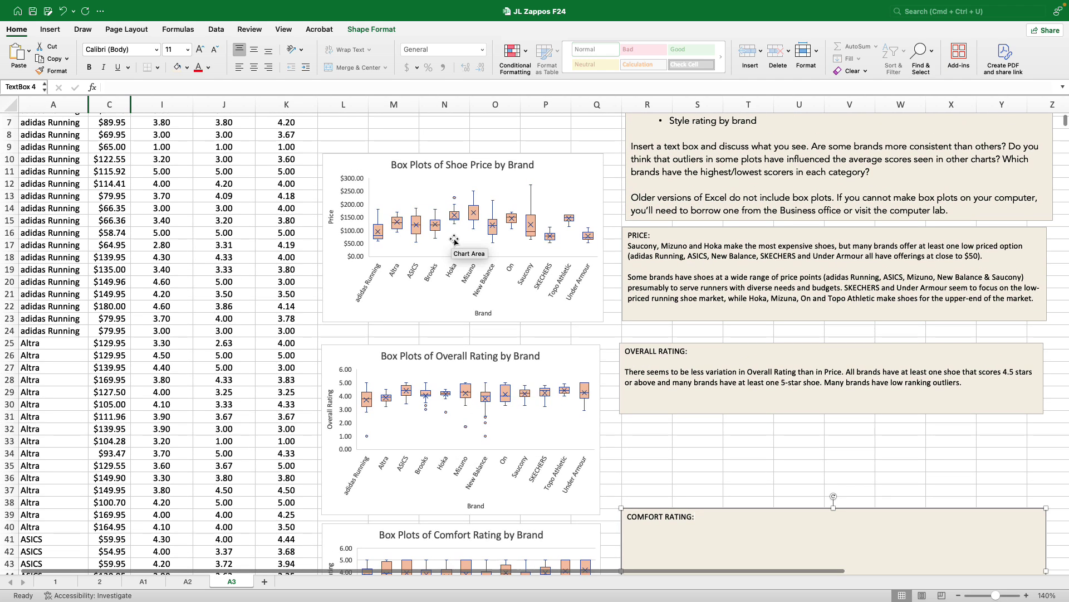
scroll(481, 274, down, 10)
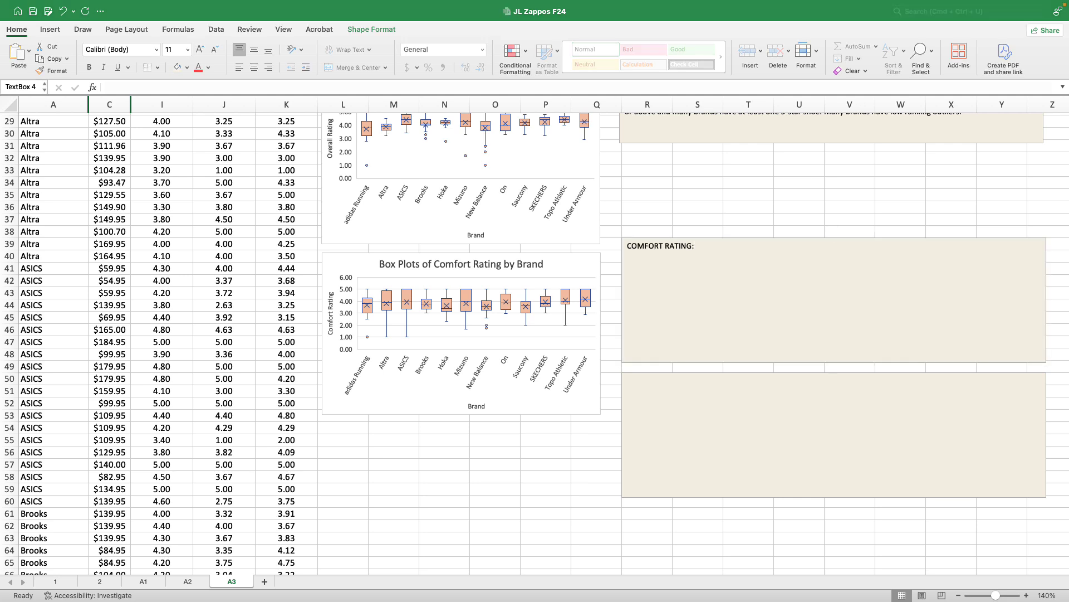
scroll(794, 255, right, 1)
- Paste the comfort-rating interpretation into the COMFORT RATING box, shorten it and nudge it down
click(640, 269)
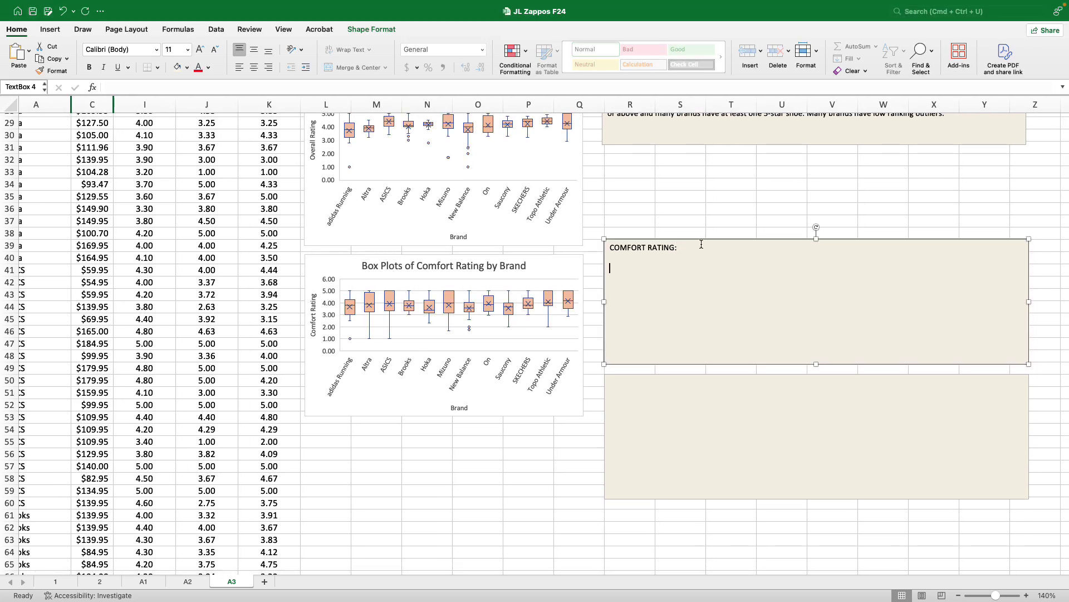
text(Each brand has a wide range of comfort ratings. All brands have at least one model that is rated 5-stars, and many brands have multiple 5-star models. At the same time, every brand has at least one model with only 3-stars, and many brands have models that rate below 2 stars for comfort.  This tells us that customers have widely differing opinions about what makes a comfortable shoe.)
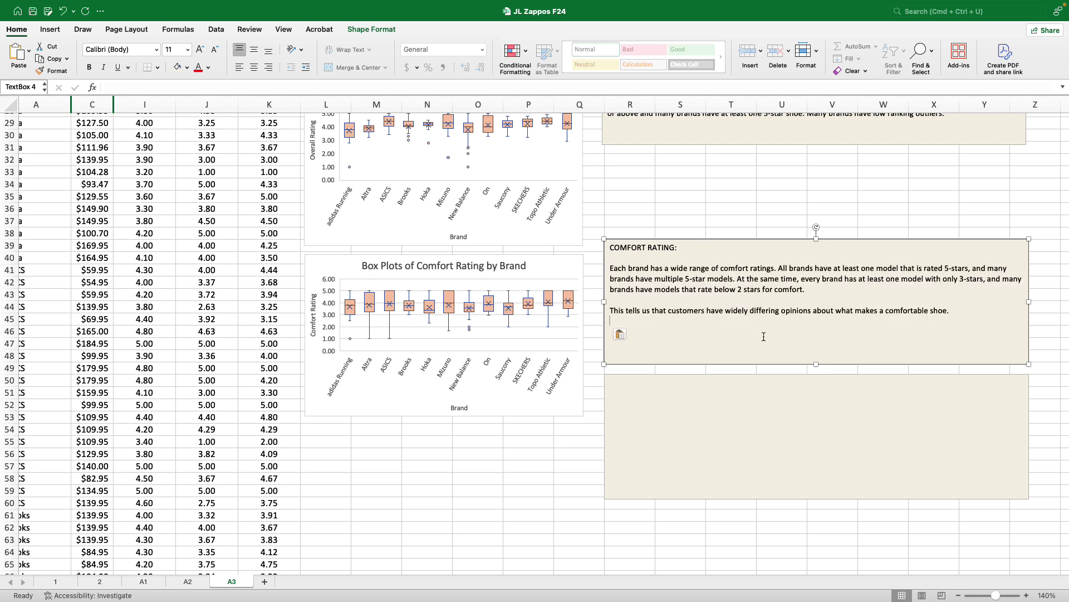
drag(817, 363, 816, 343)
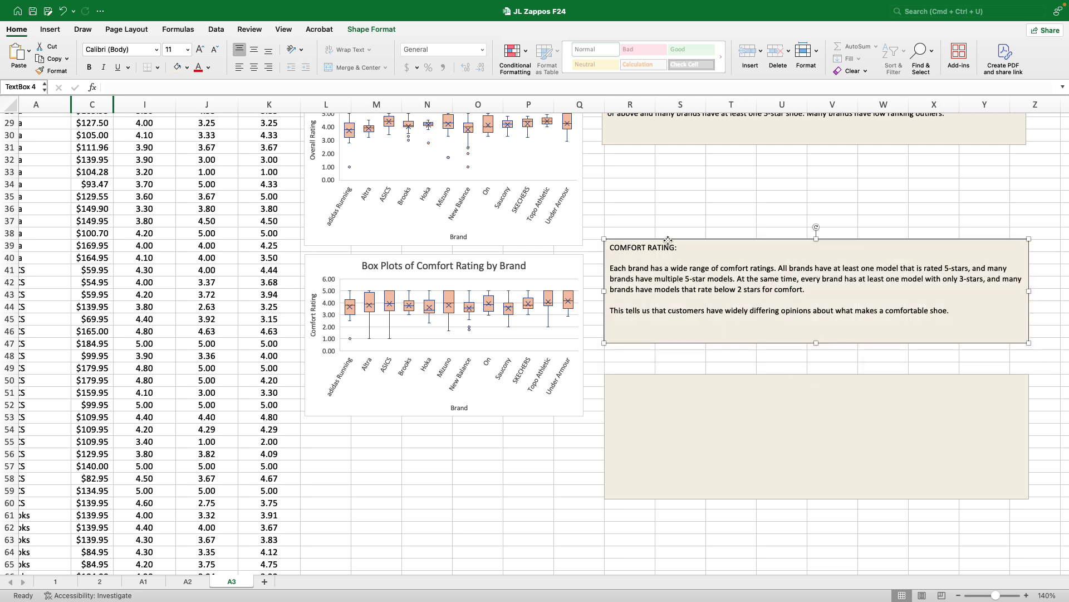
drag(668, 240, 673, 256)
- Move the empty text box below further down the sheet, ready for the Style heading
click(721, 413)
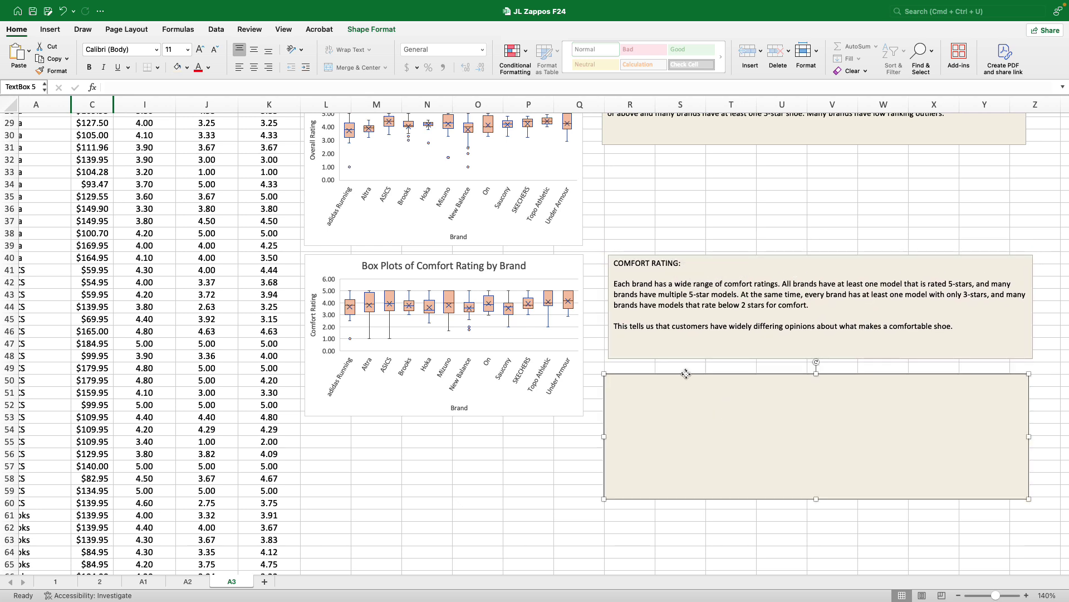
drag(686, 378, 690, 425)
scroll(690, 426, down, 1)
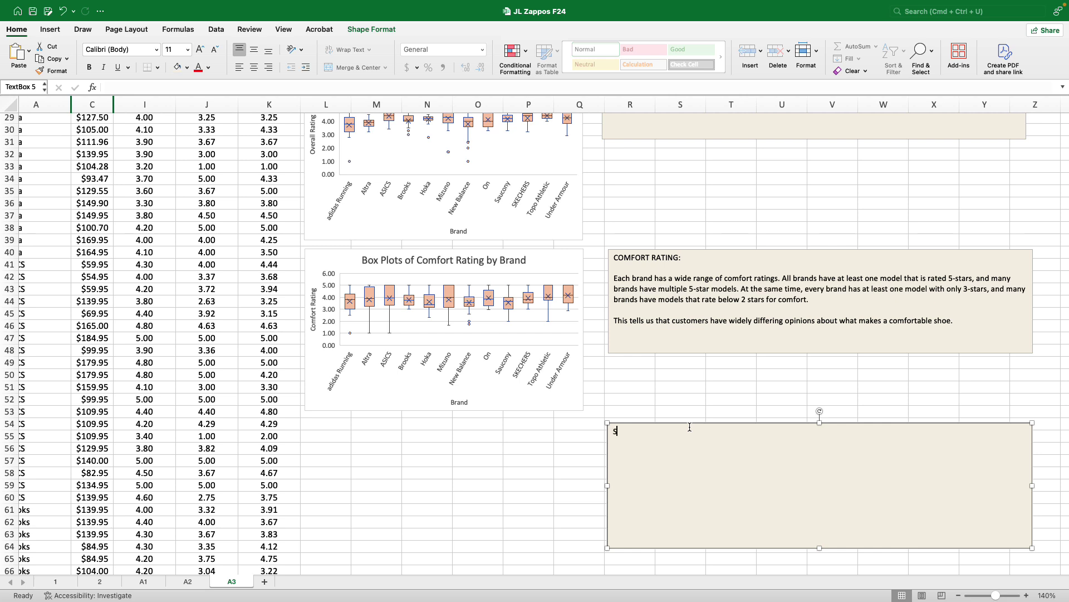
- Finish editing the Style text box and zoom out to show more of the sheet
click(486, 459)
click(959, 595)
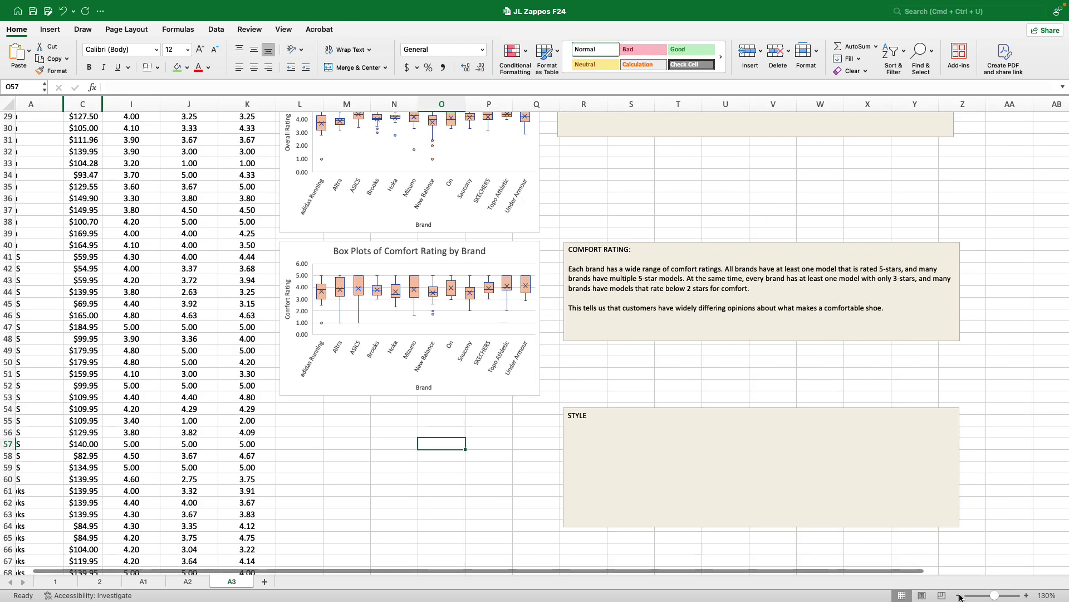
click(958, 595)
click(959, 595)
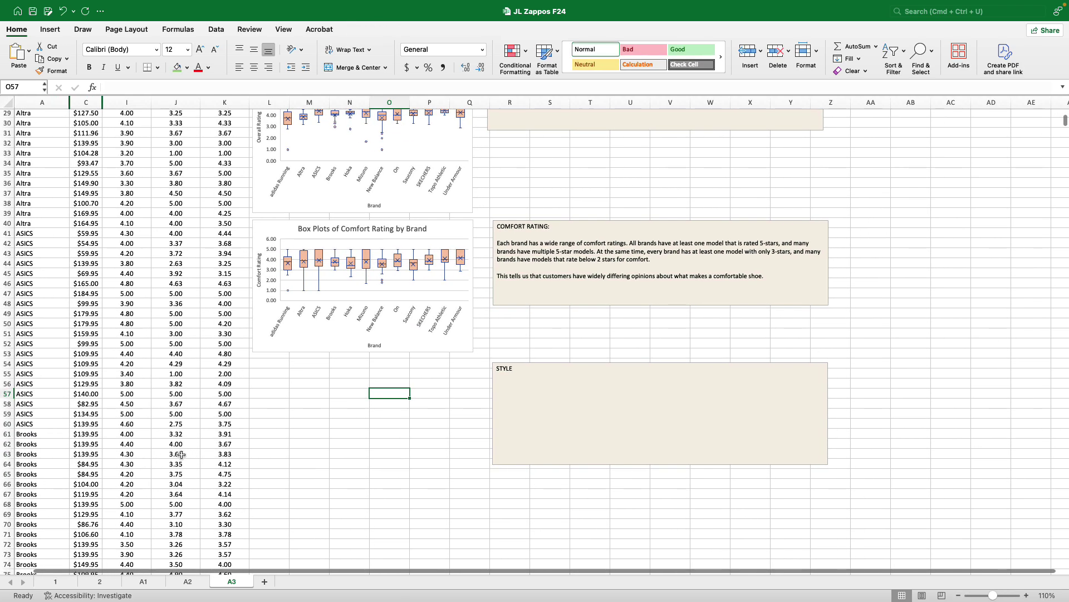
scroll(182, 454, up, 10)
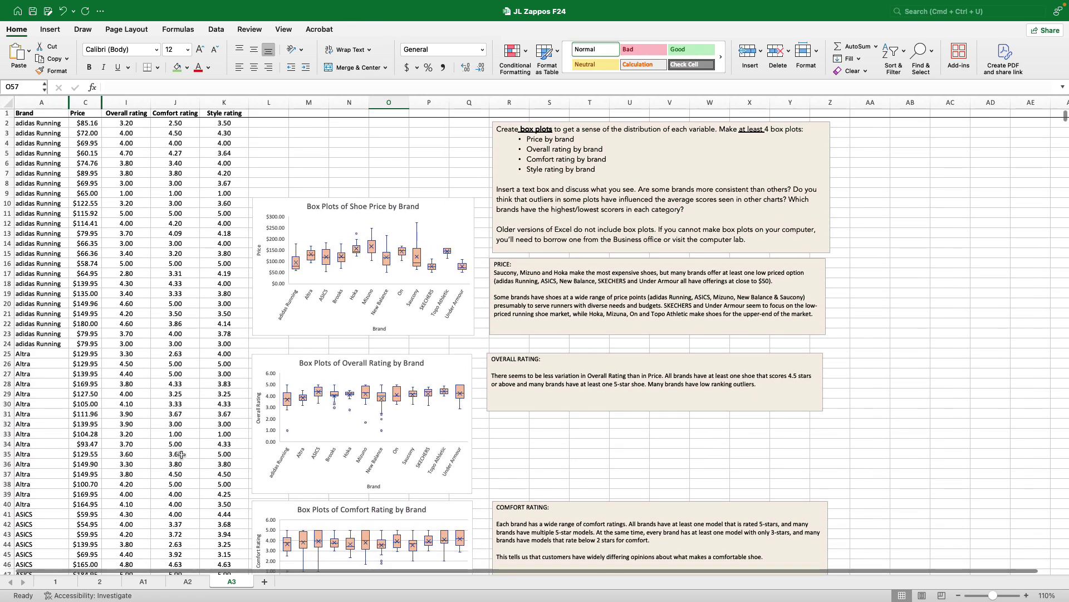
- Select the Brand column from A1 plus the Style rating column up from K226, then list statistical charts
click(41, 113)
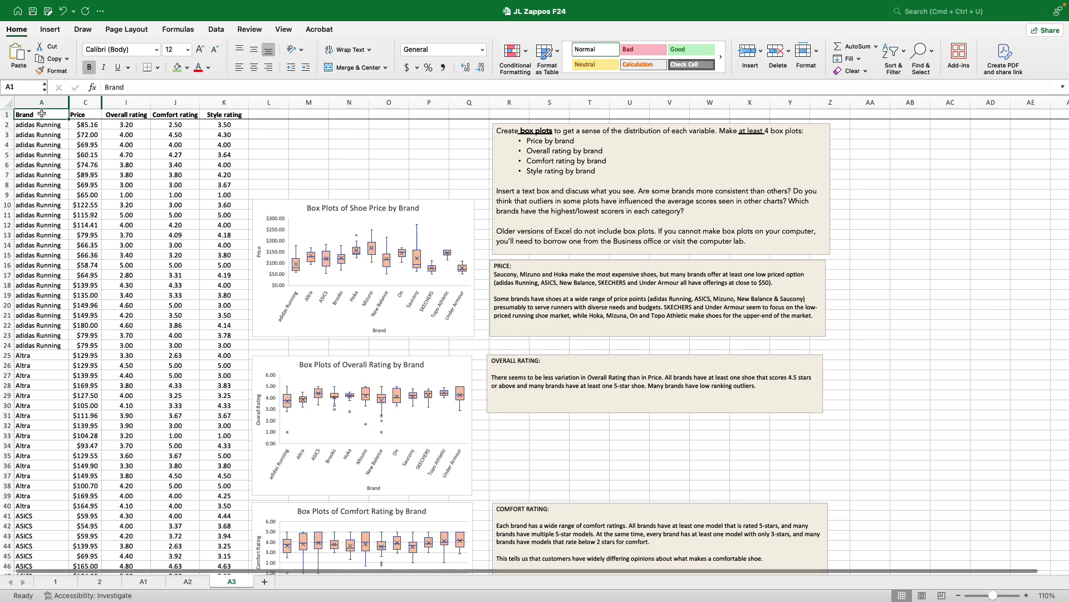
key(super+shift+Down)
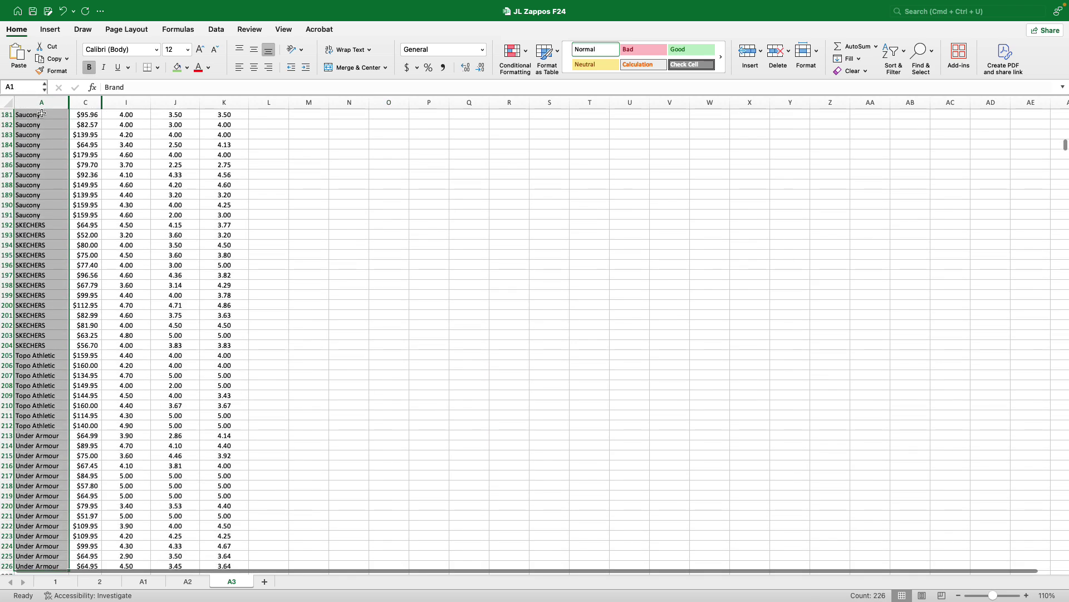
scroll(42, 113, down, 3)
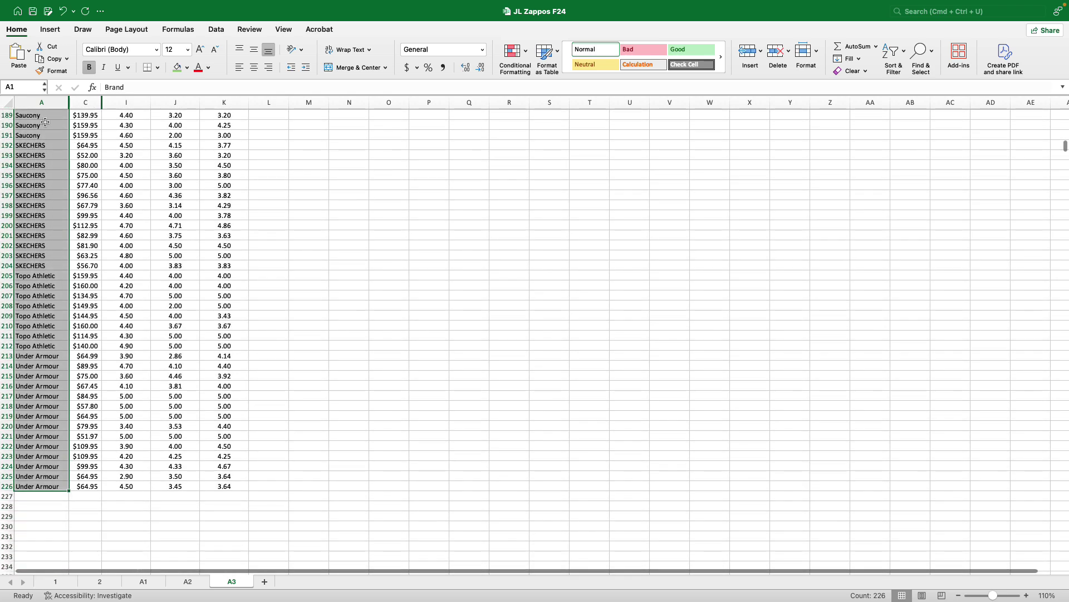
super+click(225, 486)
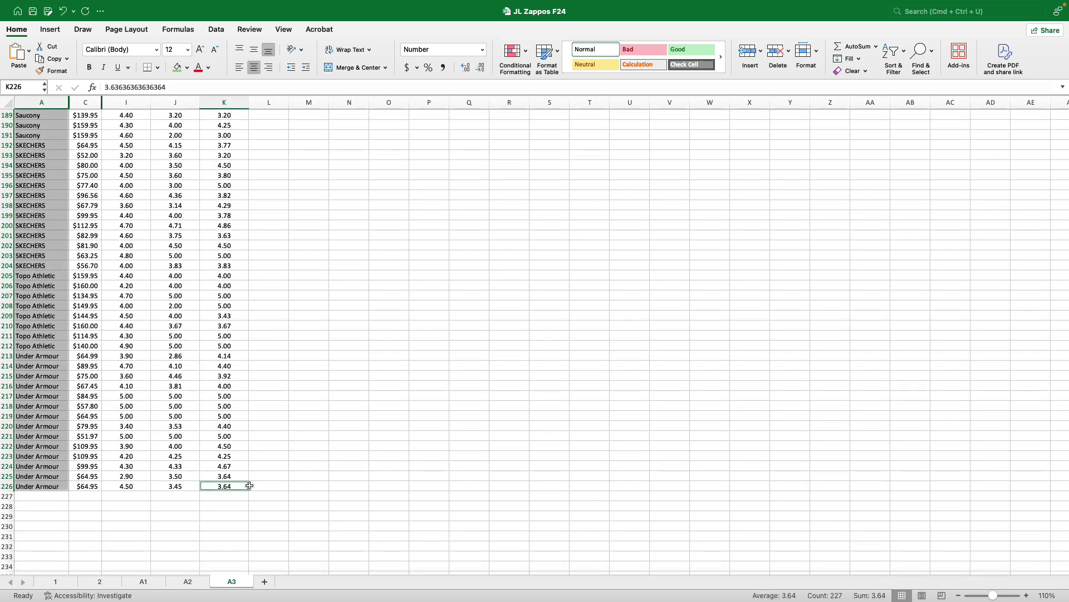
key(super+shift+Up)
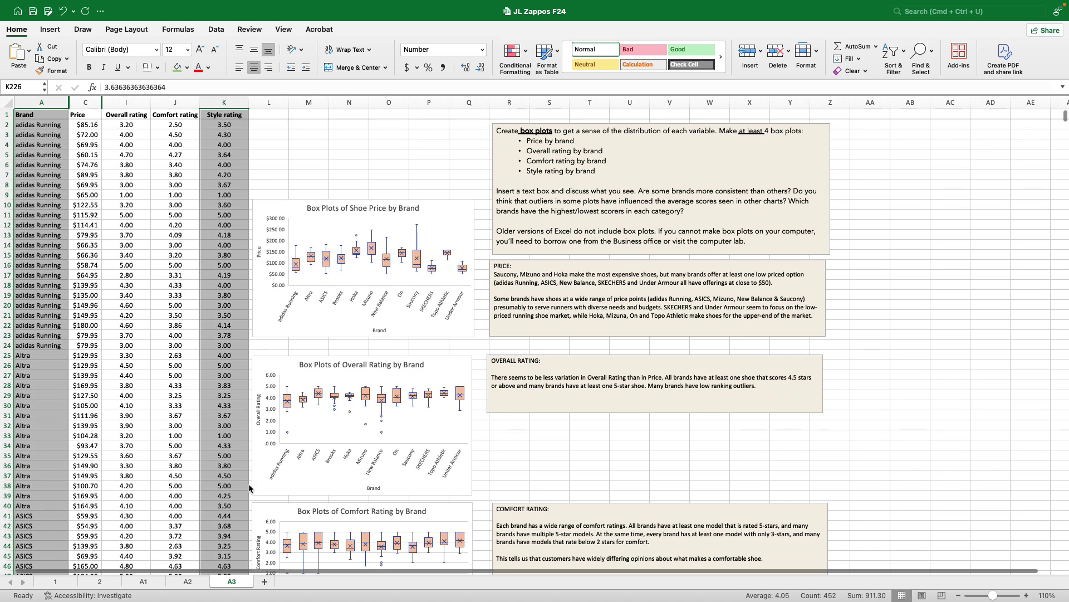
click(50, 29)
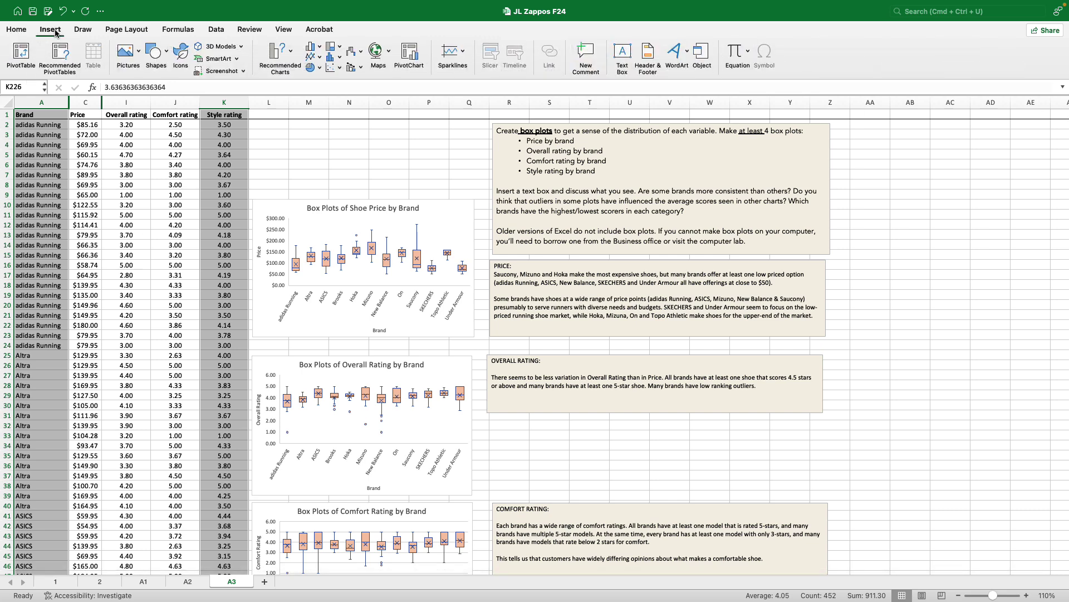
click(340, 57)
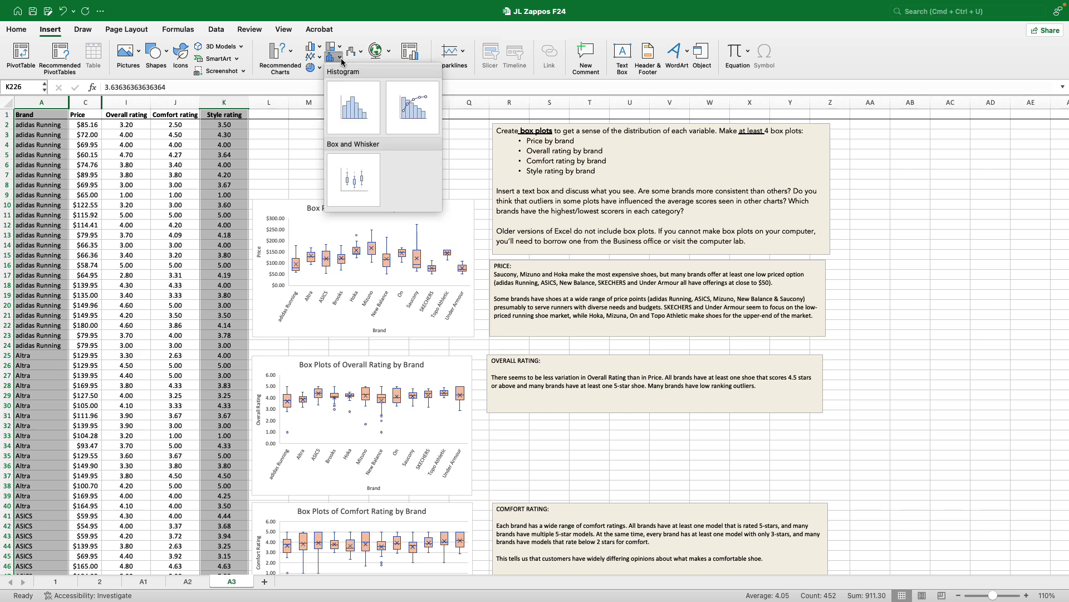
- Insert a Box and Whisker chart of Style rating and place it below the Comfort plot
click(352, 180)
scroll(352, 181, down, 5)
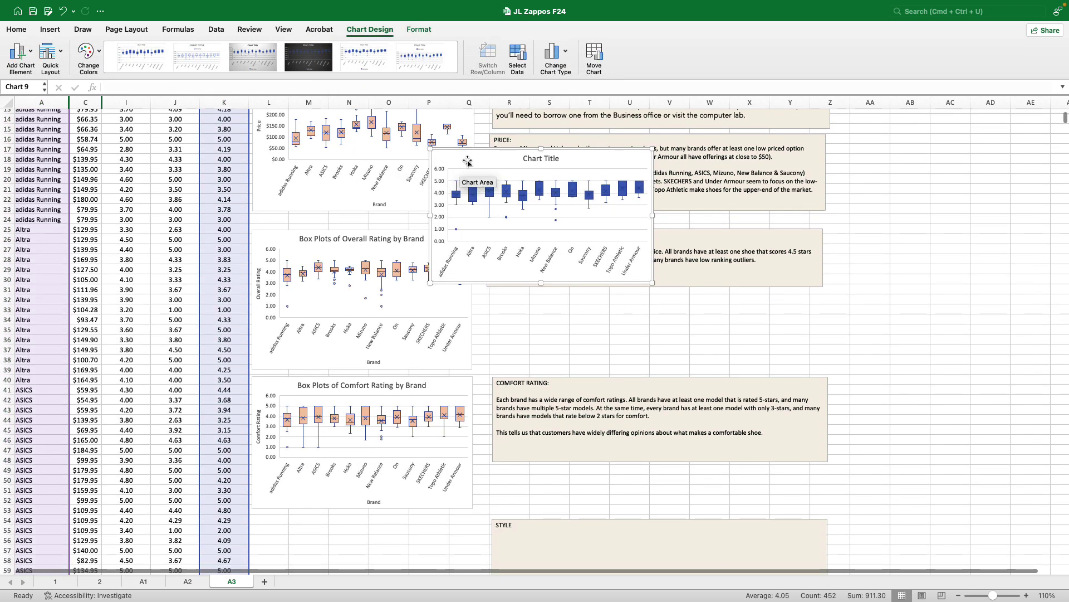
drag(467, 161, 294, 530)
scroll(549, 416, down, 8)
click(1026, 595)
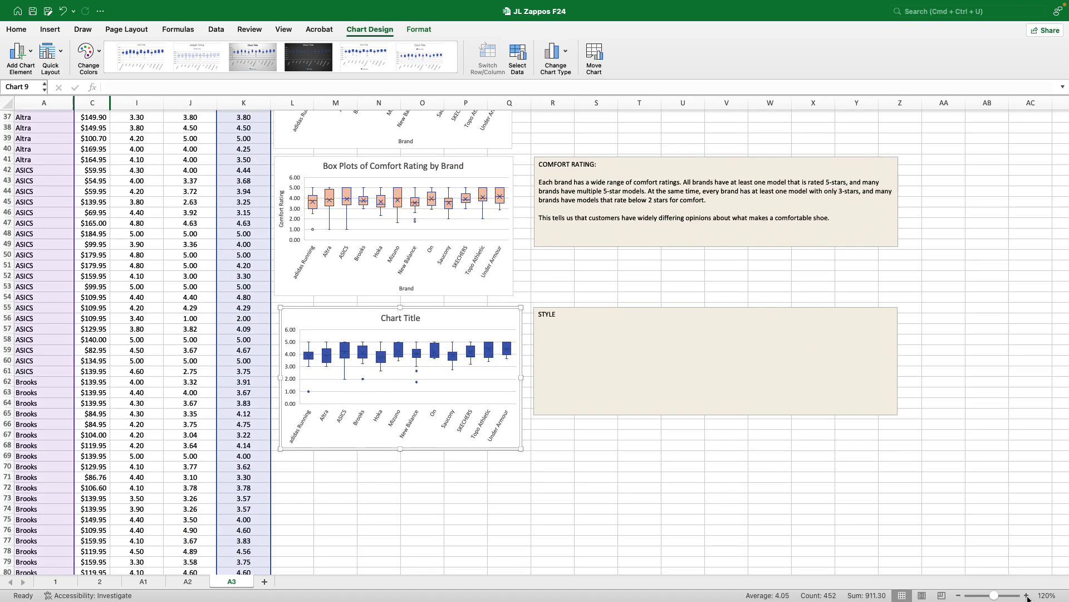
click(1026, 595)
click(1027, 596)
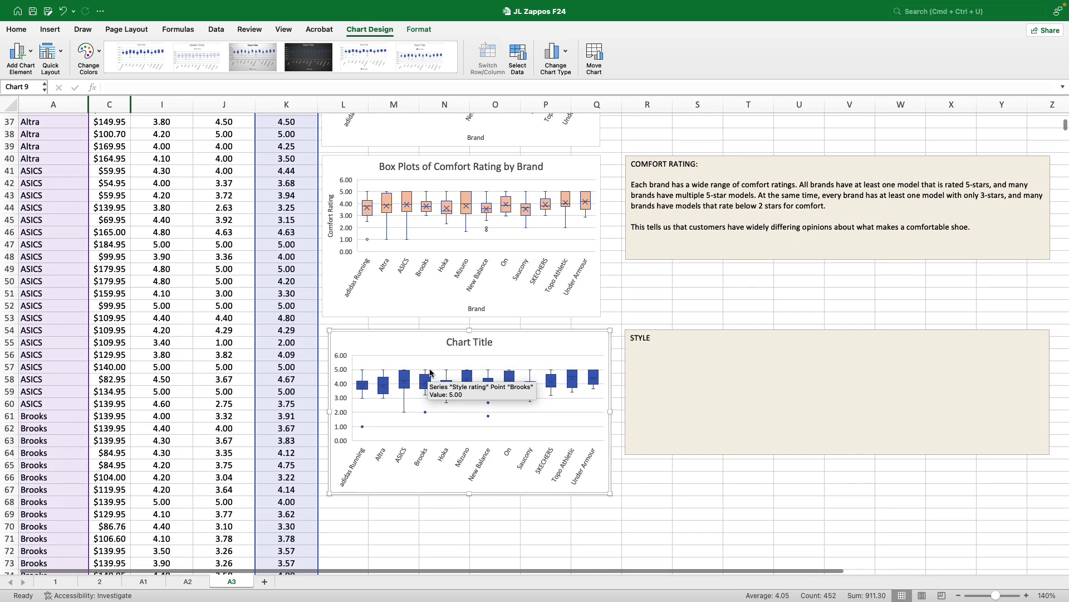
- Title the new chart 'Box Plots of Style Rating by Brand'
click(493, 344)
drag(491, 343, 365, 339)
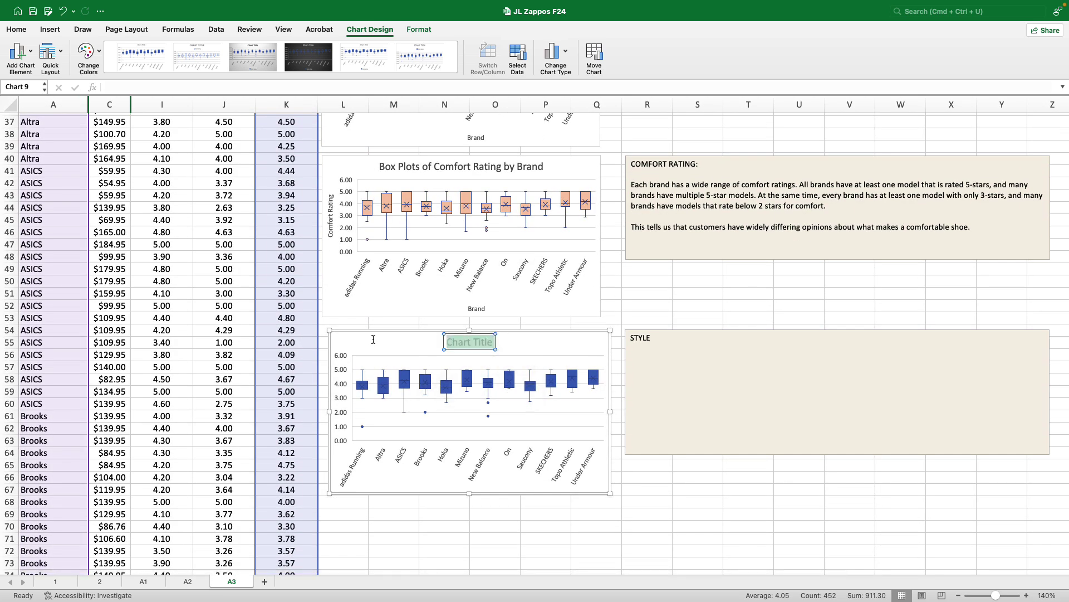
text(Box Plora)
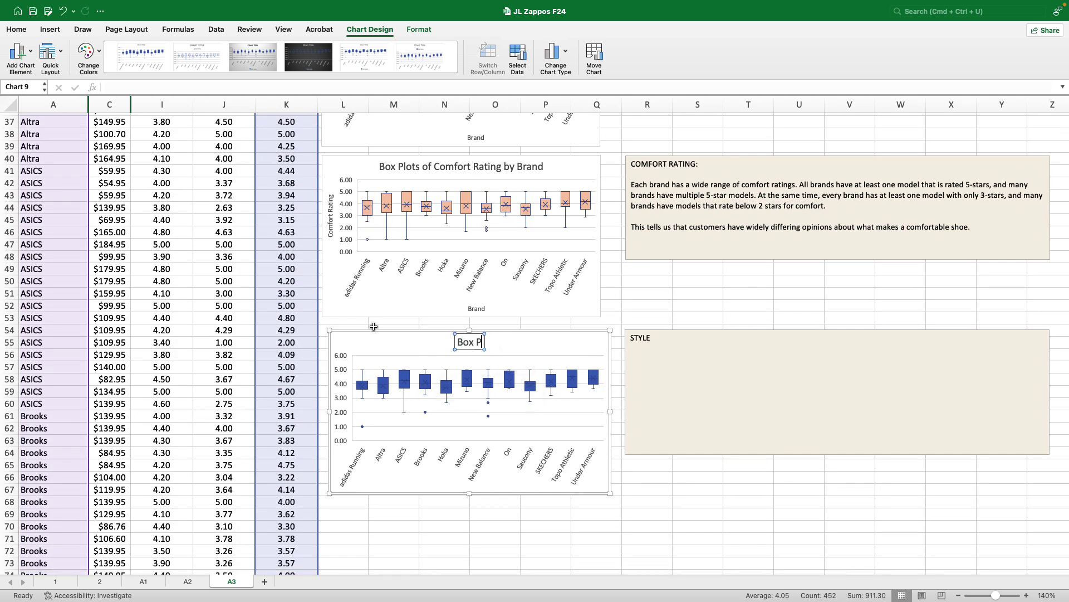
key(BackSpace)
key(BackSpace)
text(ts)
key(BackSpace)
key(BackSpace)
text(ts of Style Rating by Brand)
click(569, 343)
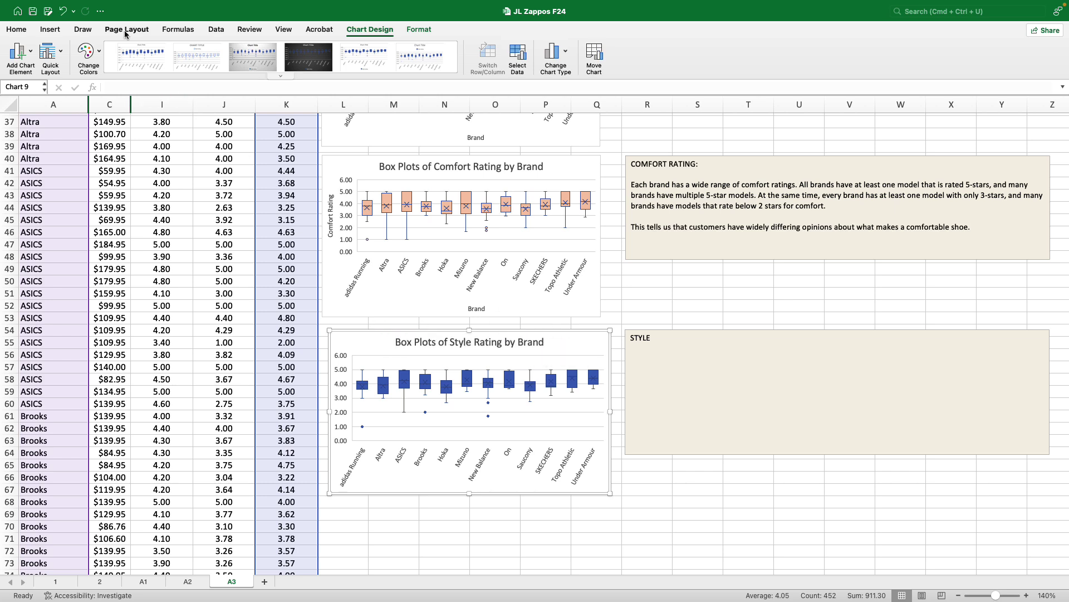
click(576, 243)
key(Escape)
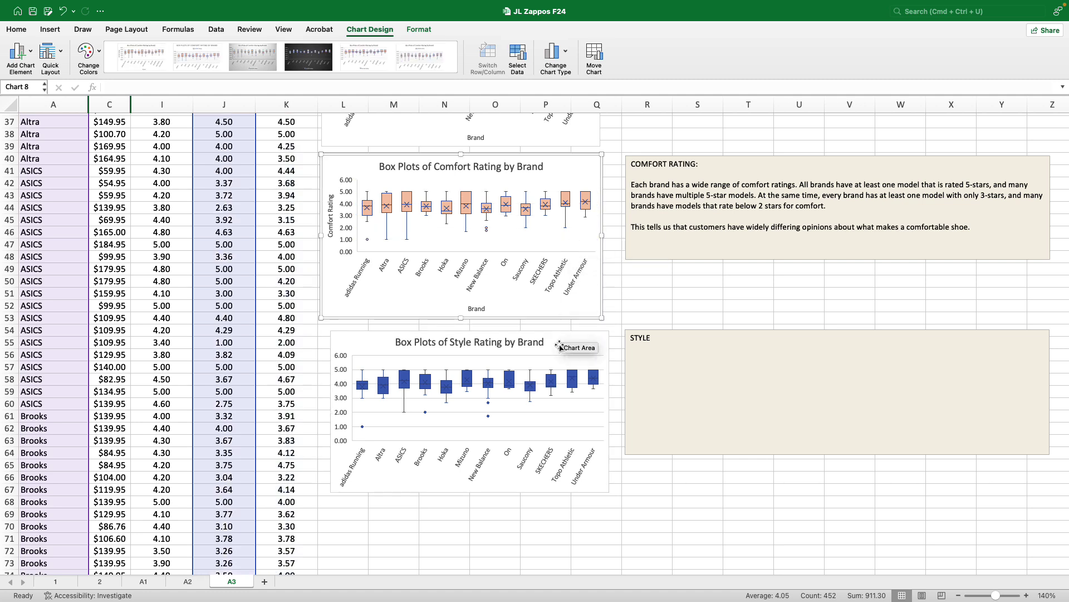
click(549, 419)
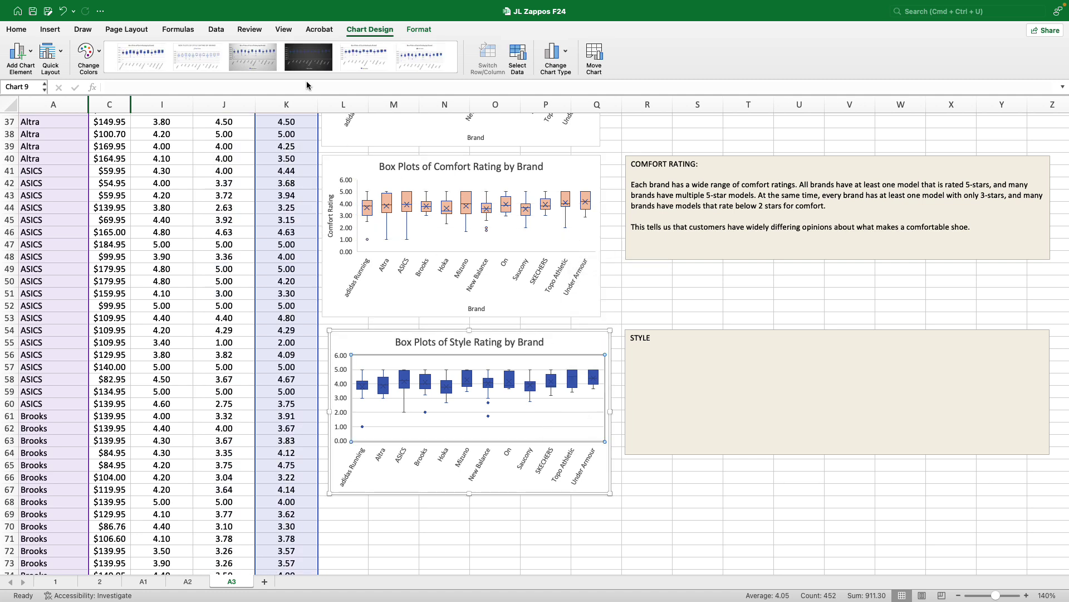
- Add primary horizontal and vertical axis titles to the Style chart
click(27, 56)
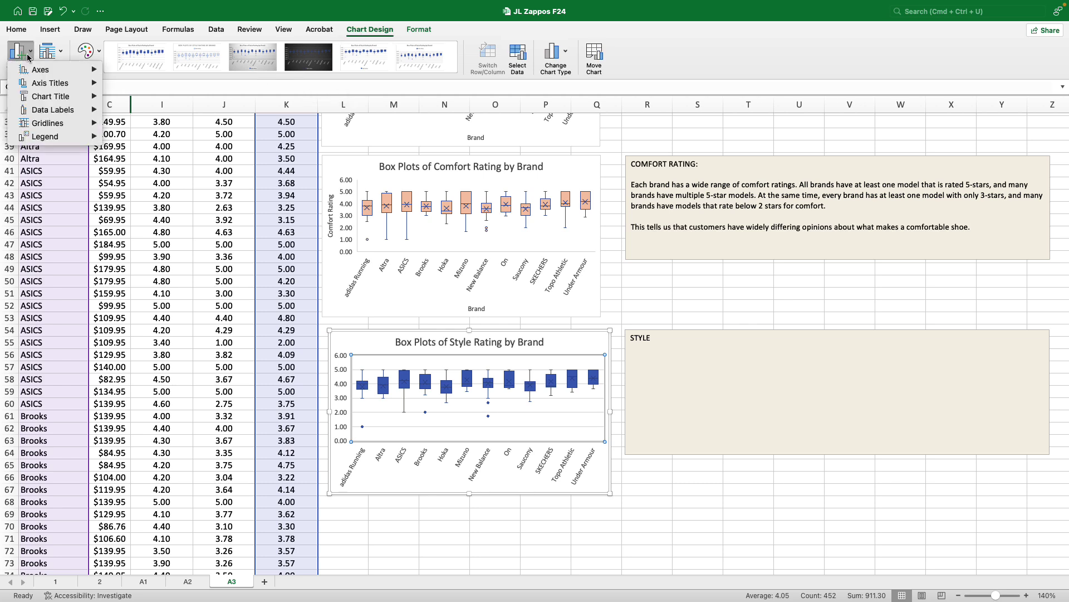
click(134, 89)
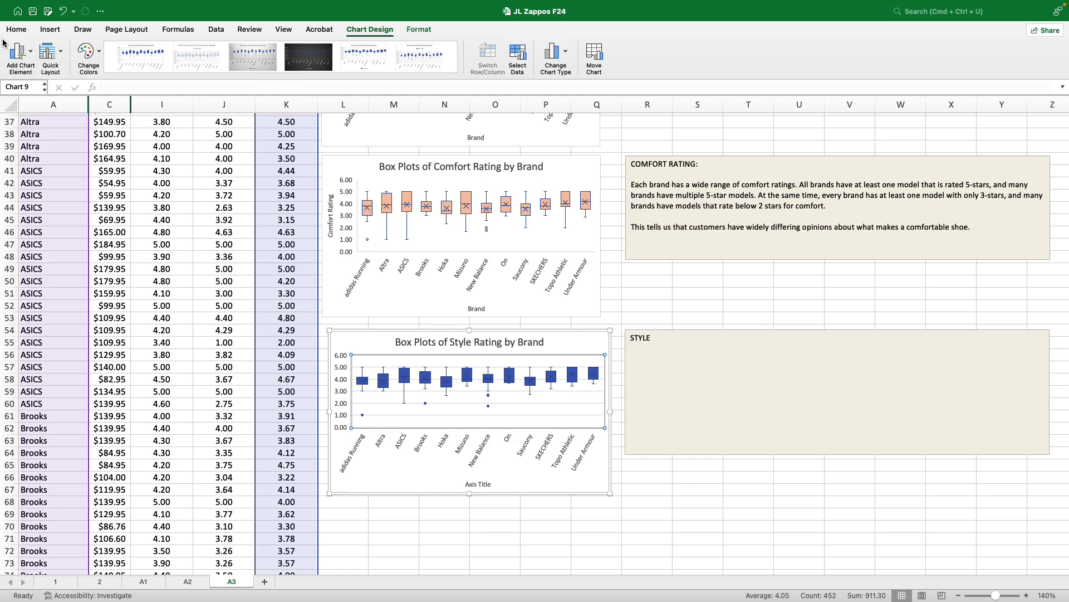
click(20, 52)
mouse_move(56, 83)
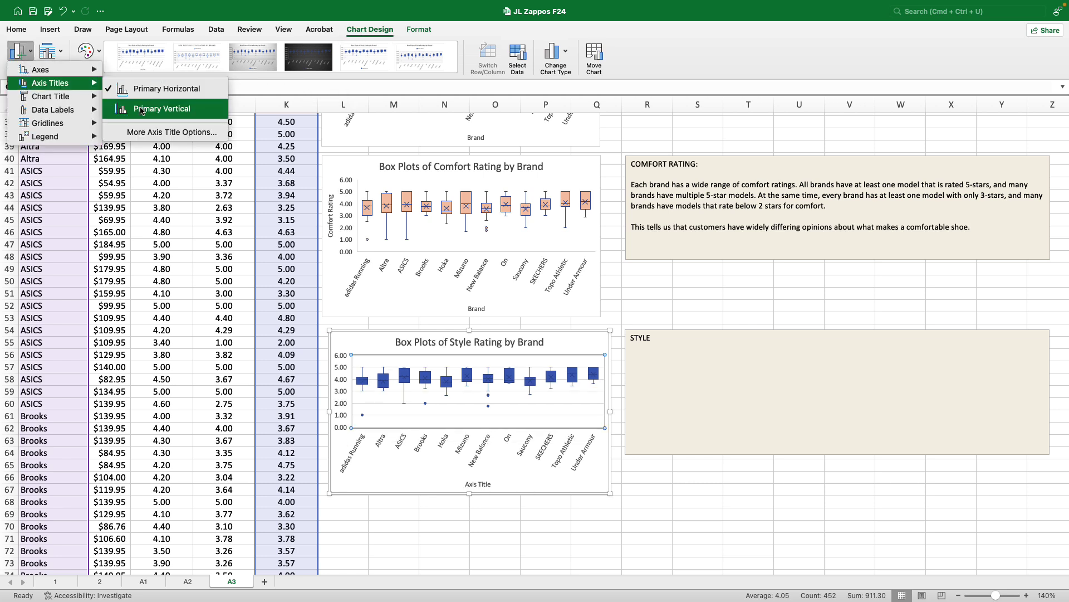
click(141, 110)
scroll(418, 268, up, 2)
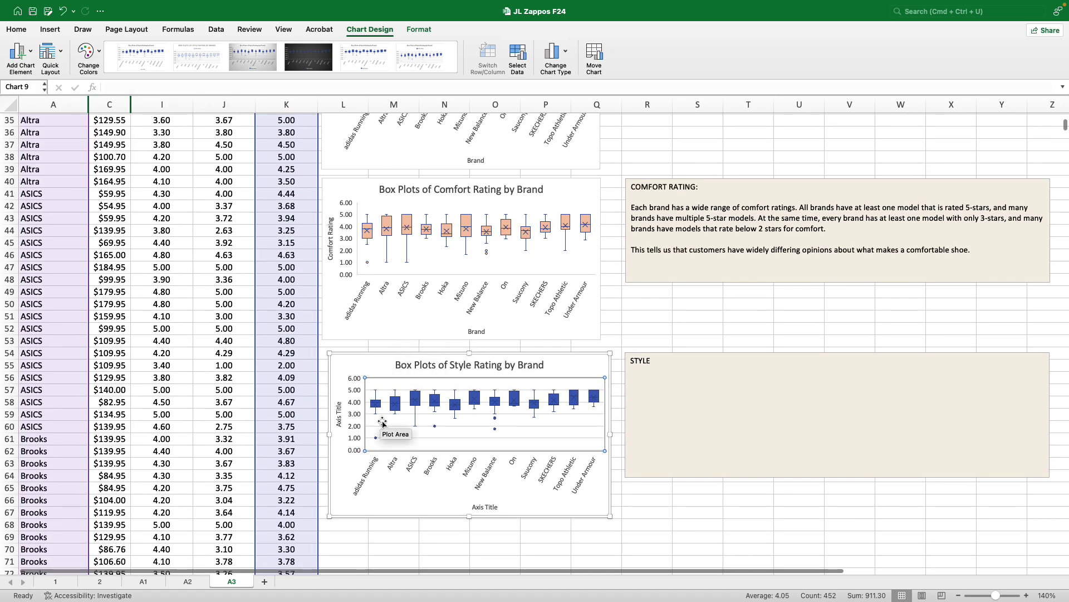
- Label the vertical axis 'Style Rating'
click(340, 405)
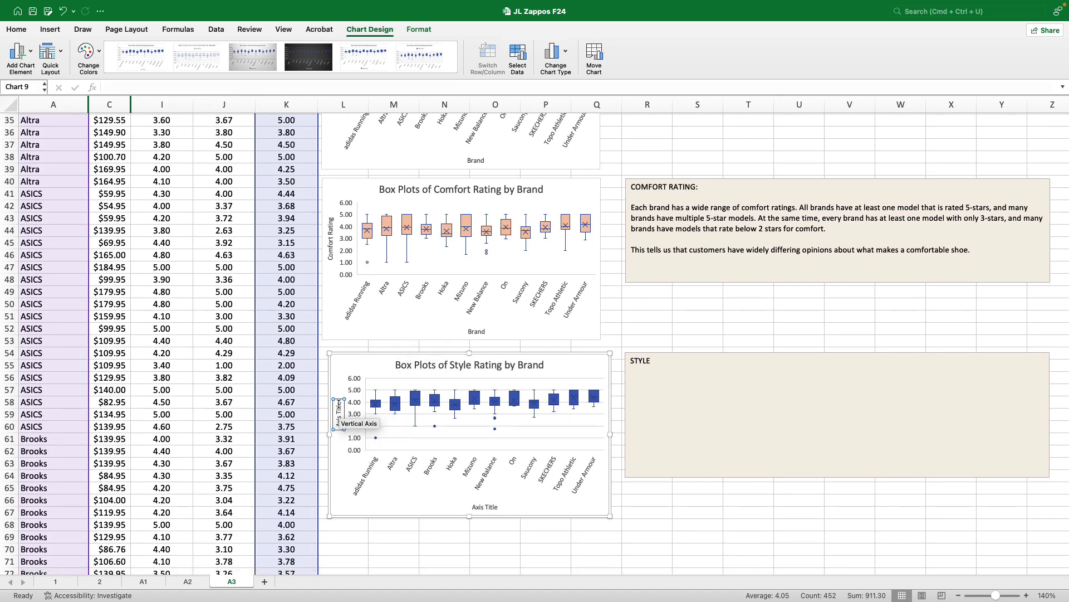
drag(340, 405, 344, 427)
text(Style rating)
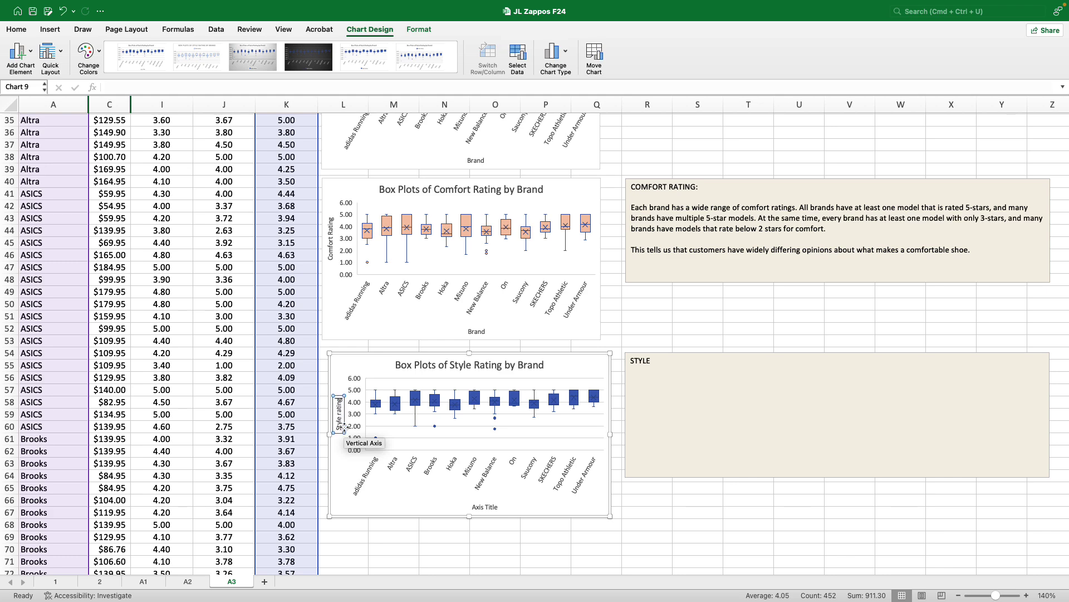
scroll(344, 427, up, 6)
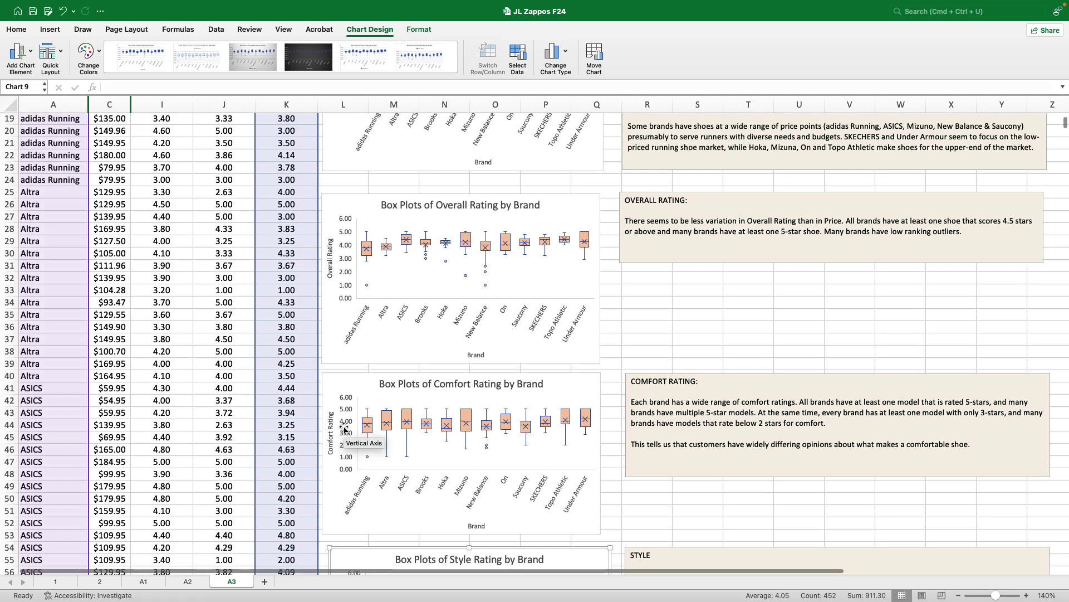
scroll(344, 426, up, 5)
scroll(344, 427, down, 7)
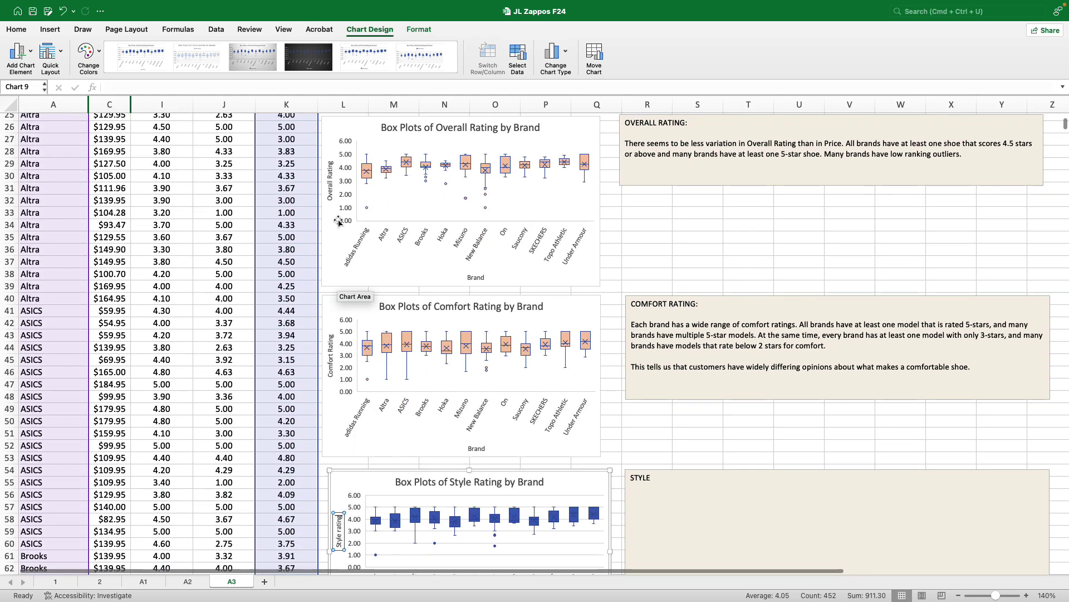
scroll(360, 364, down, 4)
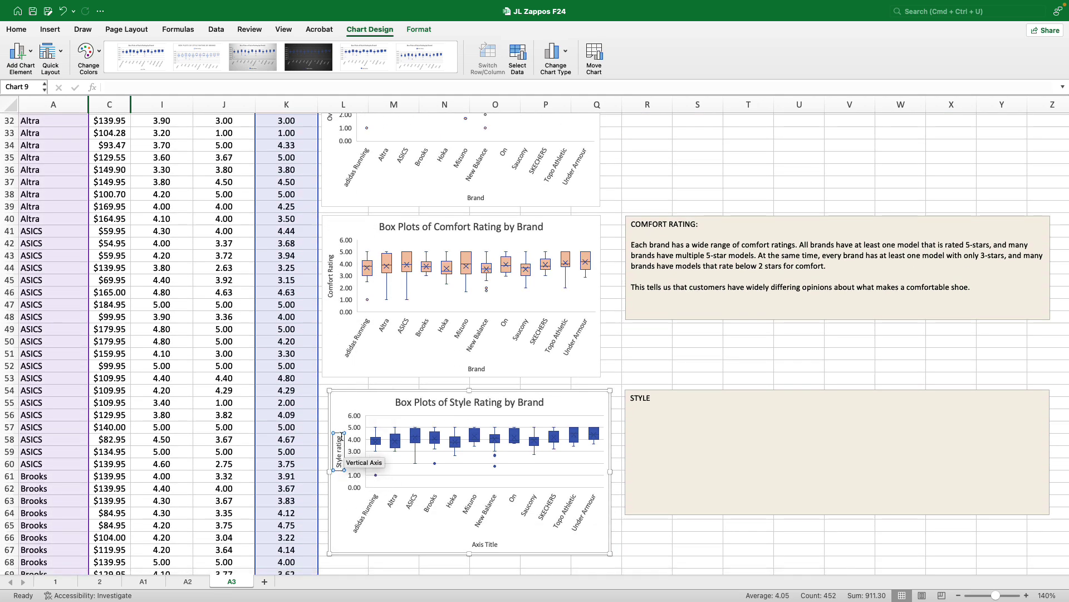
key(BackSpace)
key(BackSpace)
key(BackSpace)
key(BackSpace)
key(BackSpace)
key(BackSpace)
key(BackSpace)
text(Rating)
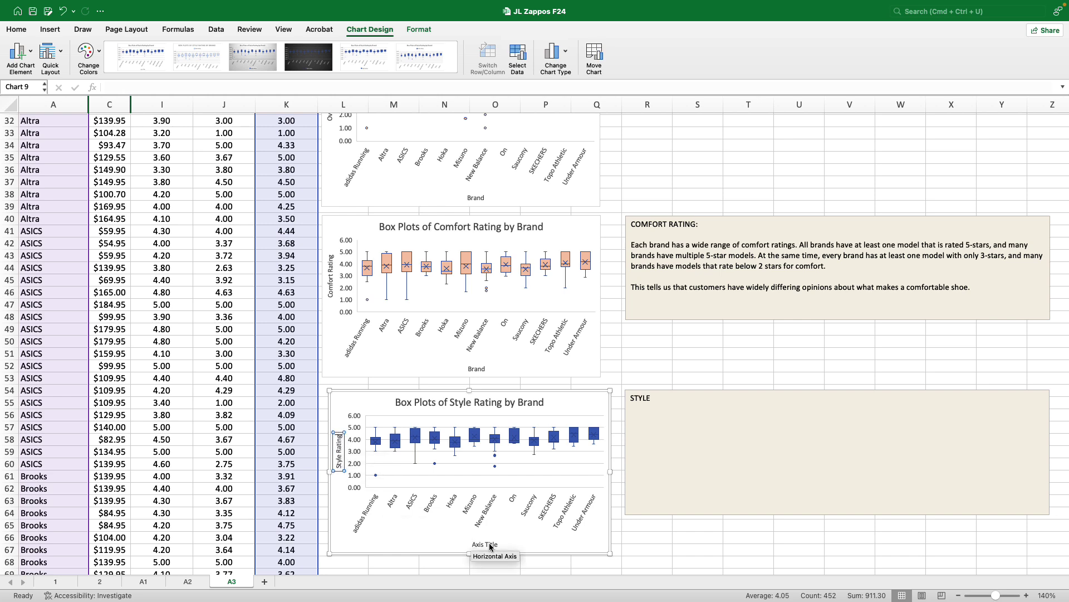
- Label the horizontal axis 'Brand'
click(490, 545)
drag(499, 545, 469, 546)
text(Brand)
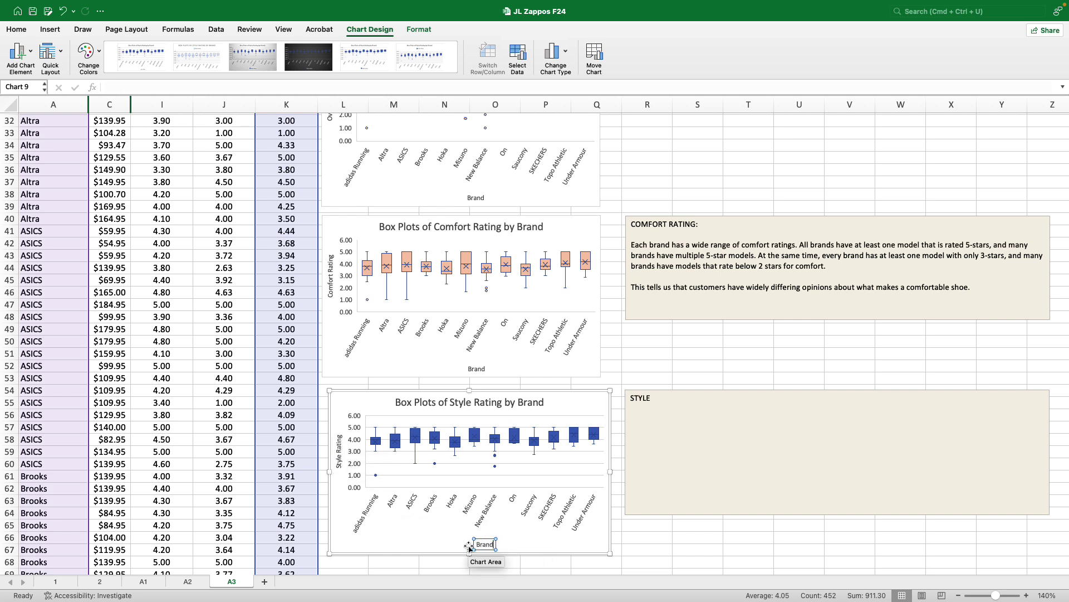
- Fill the Style Rating box plot series with light orange through Format Data Series
click(417, 437)
right_click(416, 438)
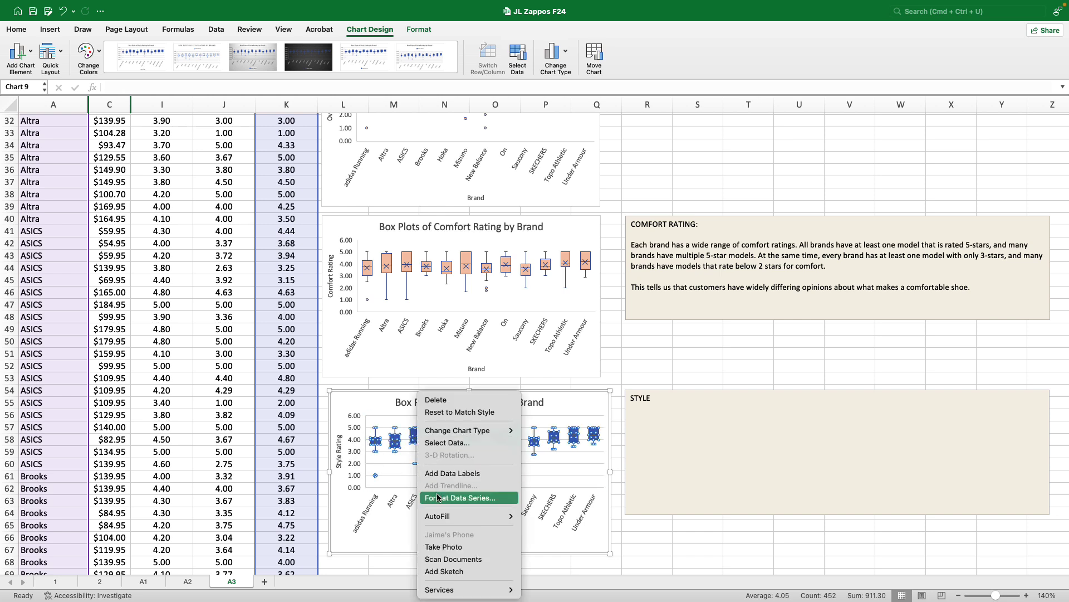
click(460, 497)
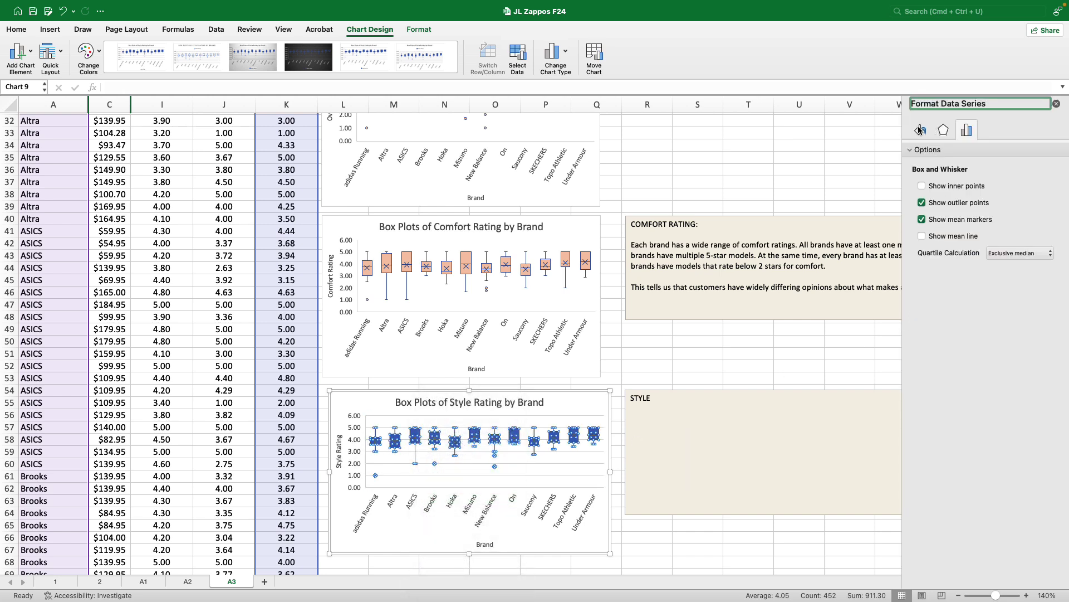
click(920, 130)
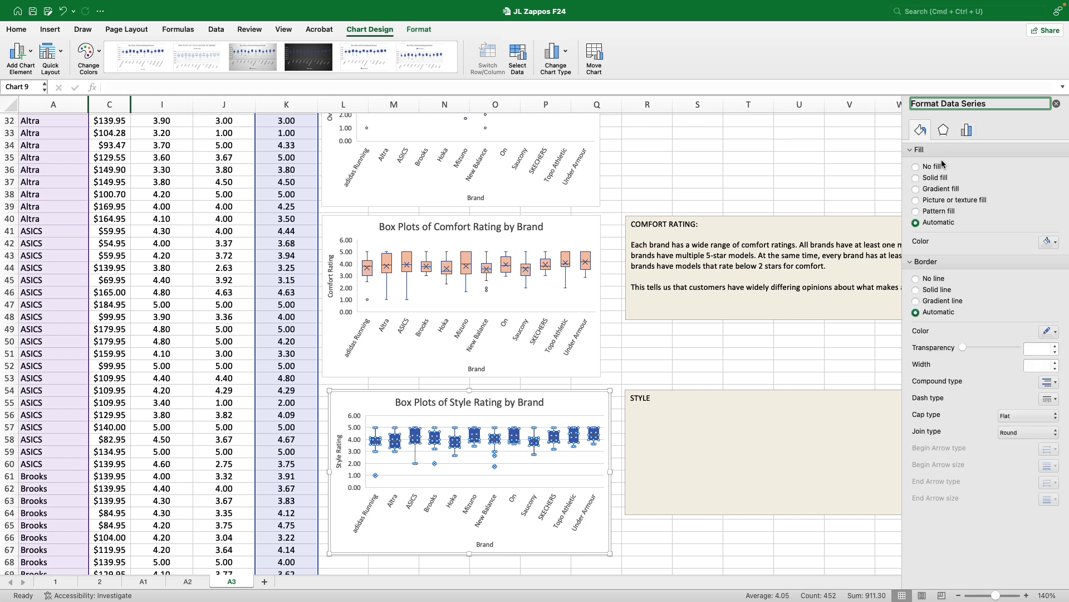
click(1054, 242)
click(1018, 300)
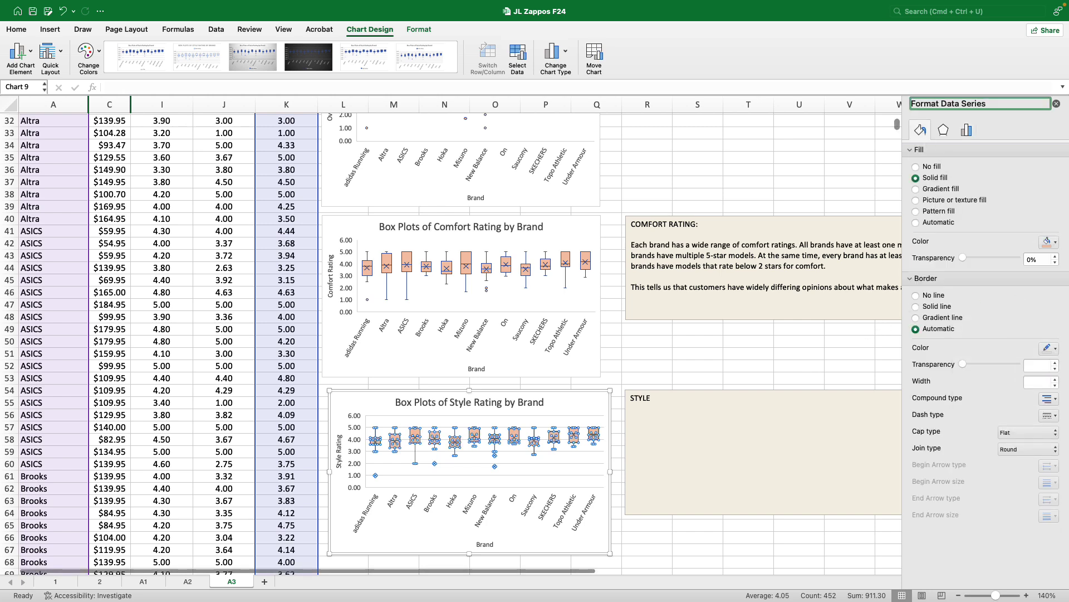
click(1057, 105)
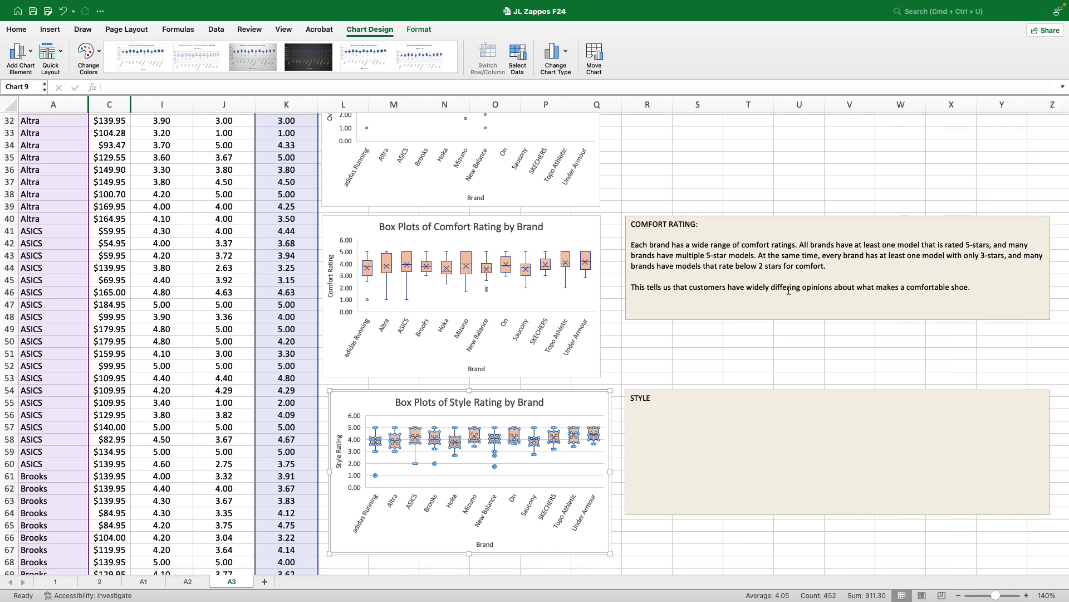
click(757, 377)
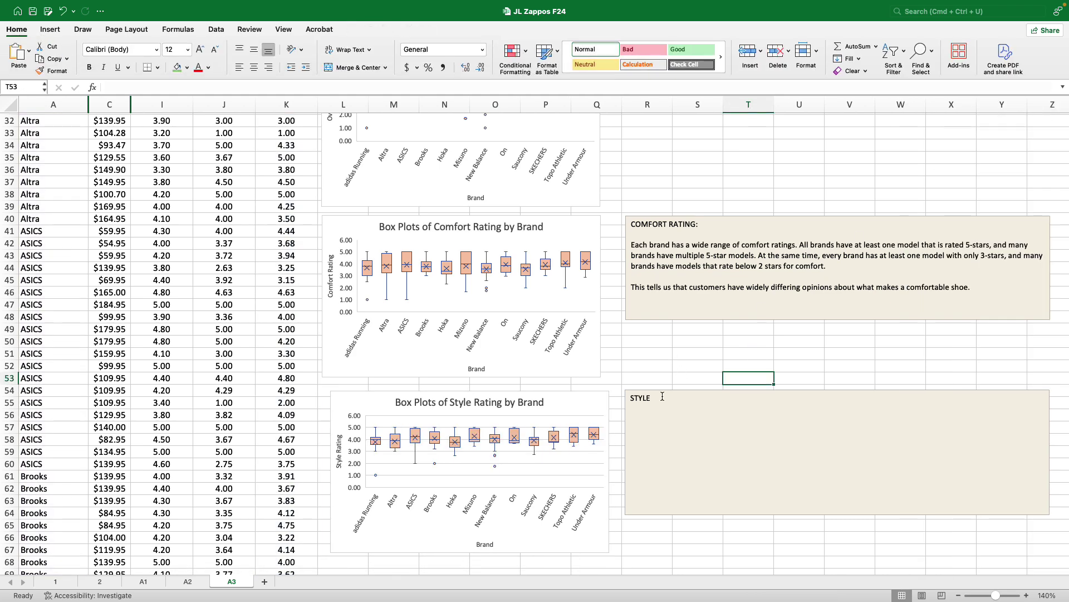
- Add a colon after the STYLE heading in the style text box
click(662, 396)
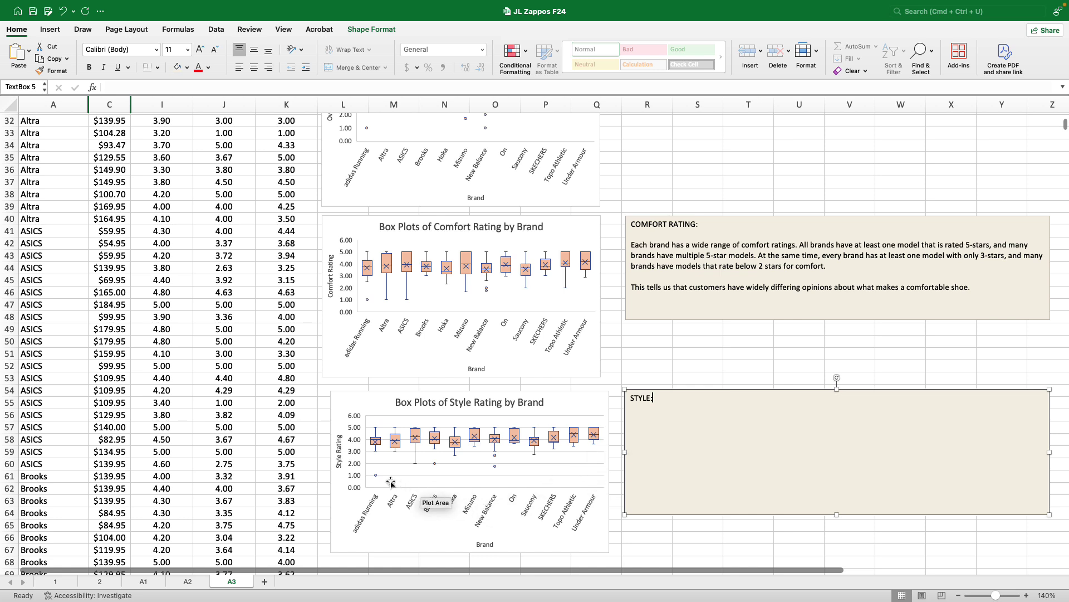
mouse_move(376, 477)
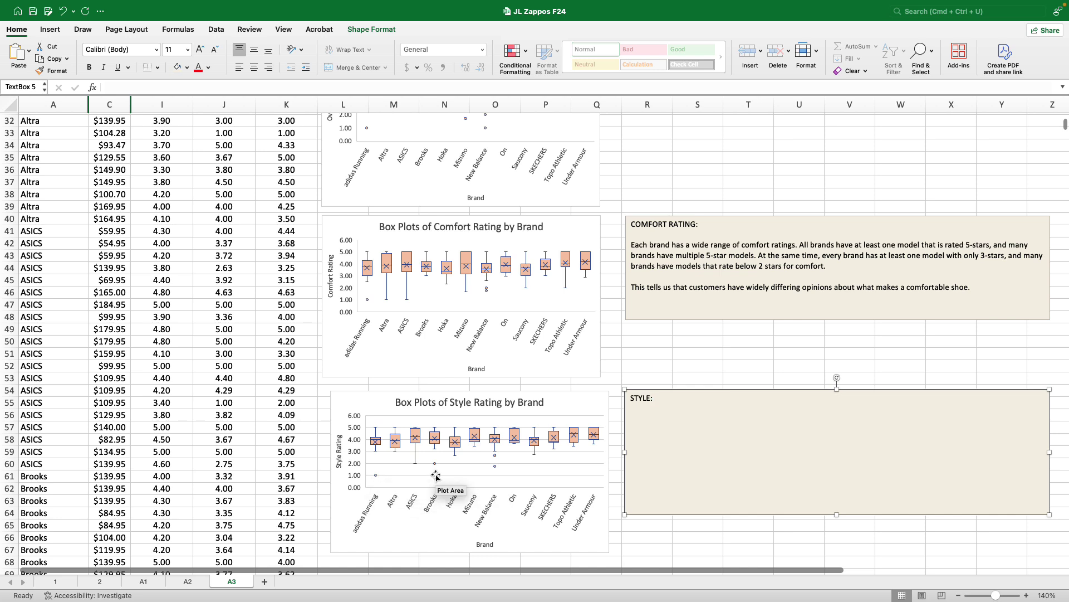
mouse_move(417, 466)
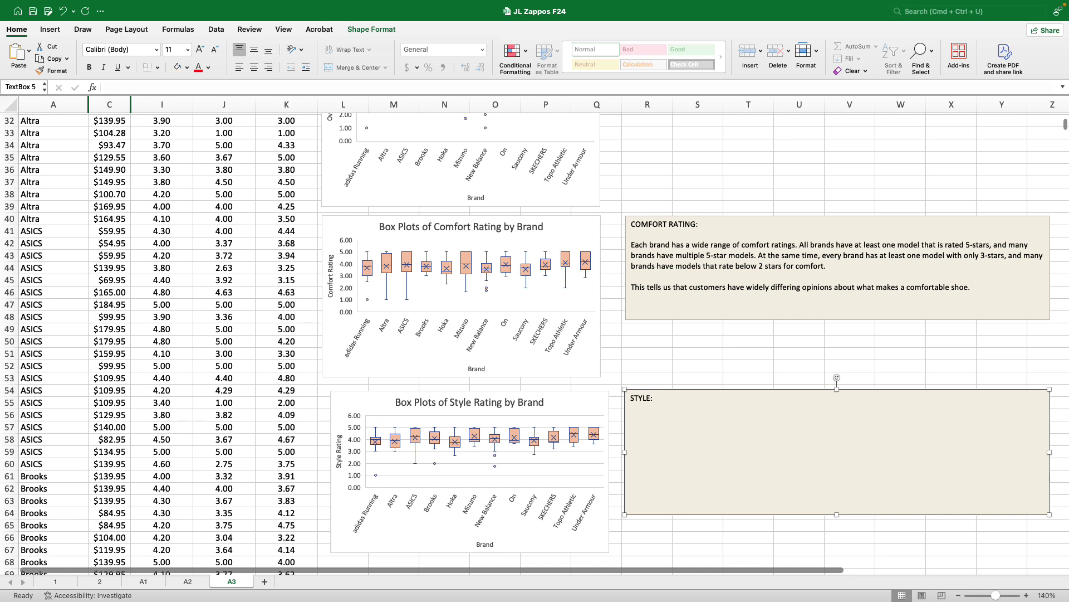
- Paste the commentary on 5-star models and least stylish brands below the STYLE: heading
key(super+Tab)
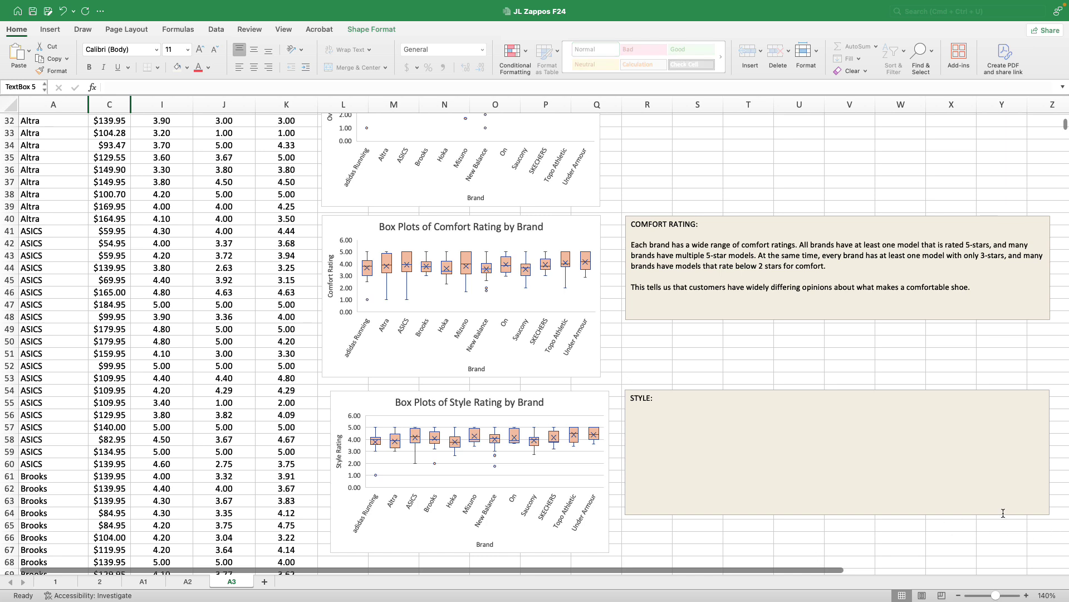
click(645, 417)
key(Return)
key(Return)
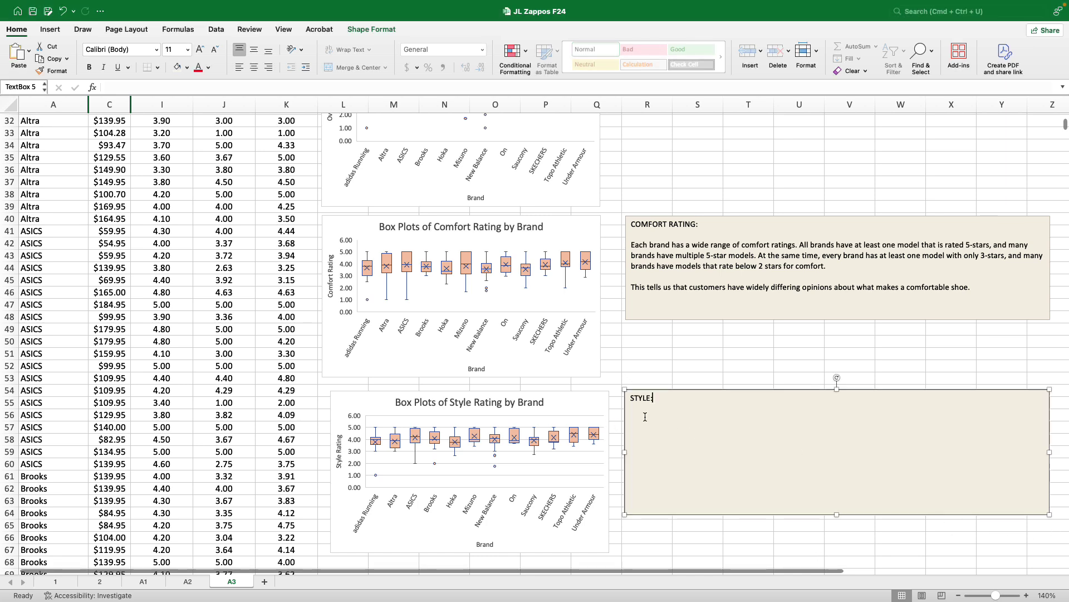
text(All brands have at least one model of shoe that has a 5-star rating. adidas Running, ASICS, Brooks and New Balance have the least stylish soes as rated by cusomters.)
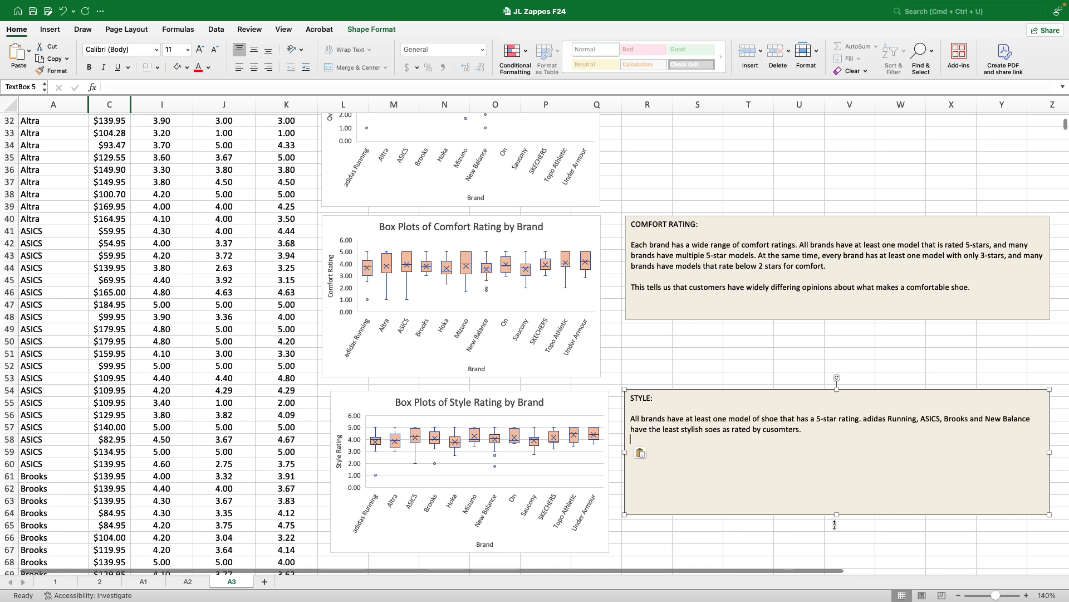
- Shorten the STYLE text box so it fits its text
drag(836, 514, 833, 468)
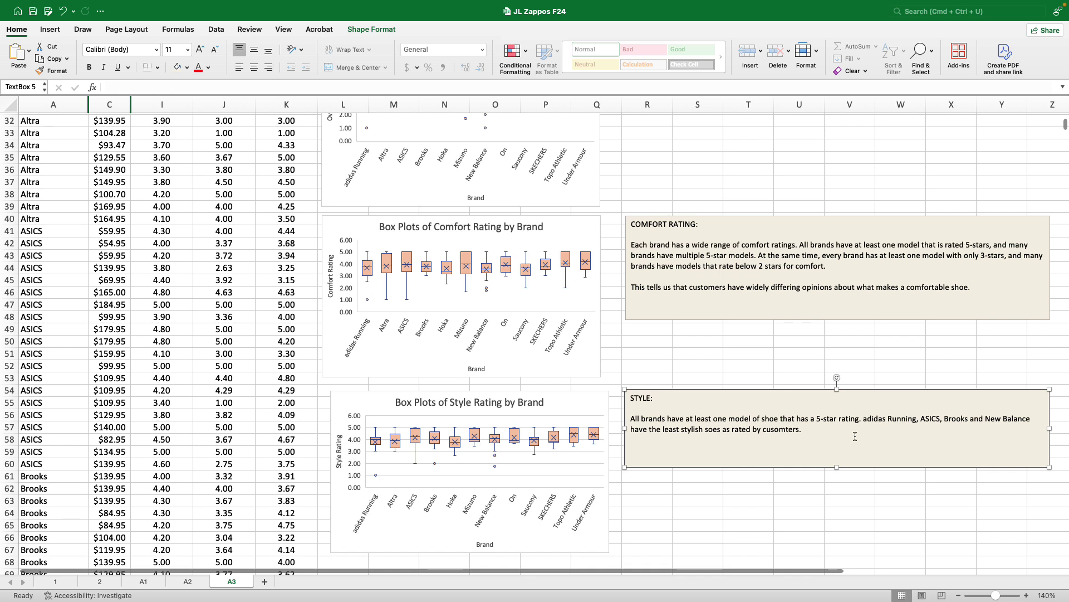
double_click(939, 419)
click(922, 452)
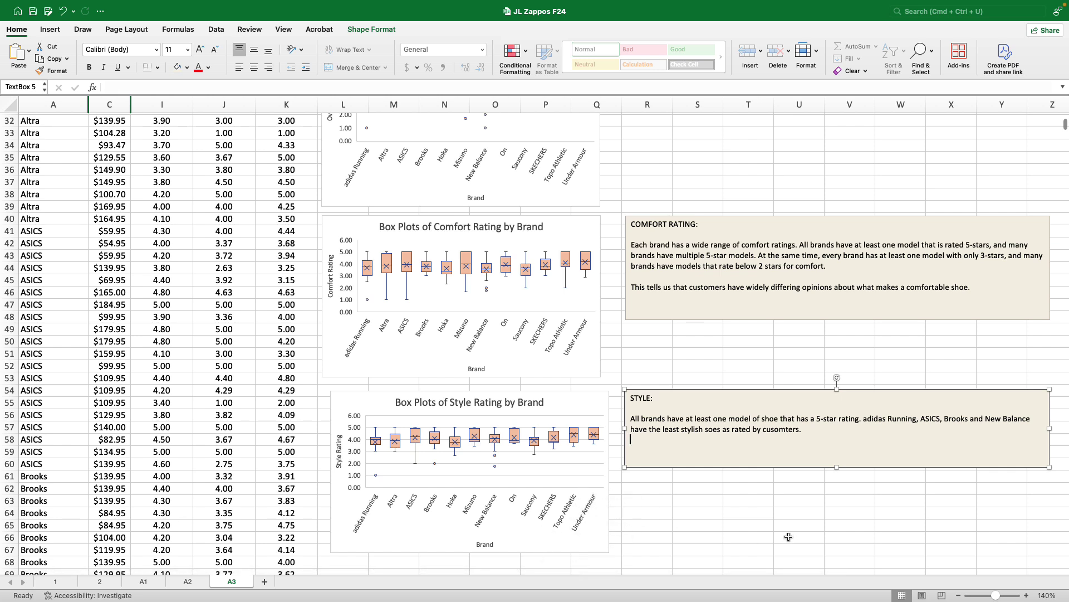
- Zoom out to 110% and scroll back to the top of sheet A3
click(959, 595)
click(960, 595)
click(959, 595)
scroll(1002, 516, up, 10)
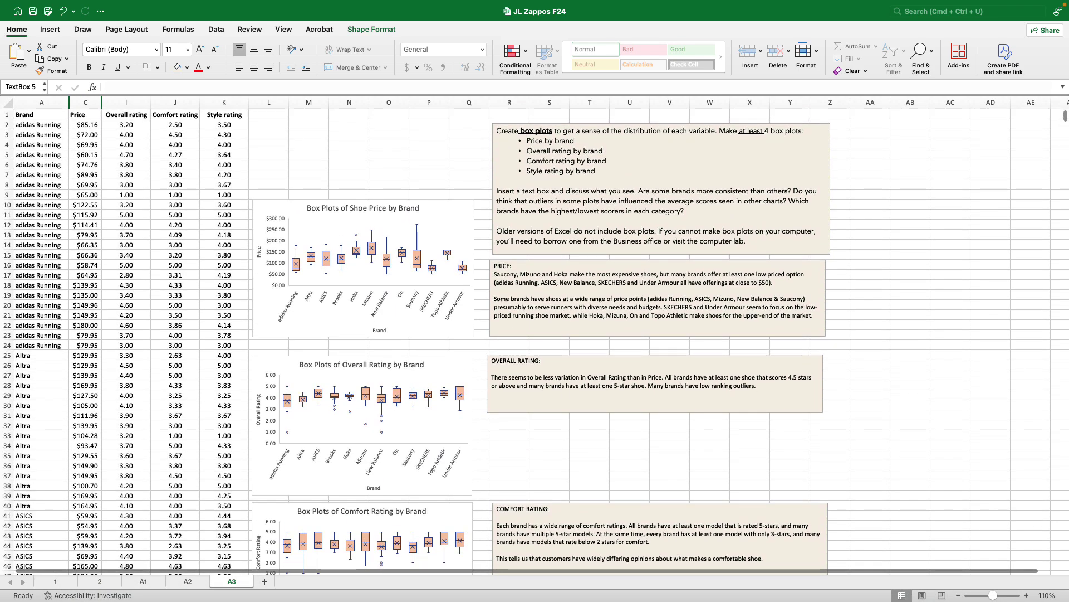
scroll(431, 489, left, 1)
scroll(430, 489, right, 1)
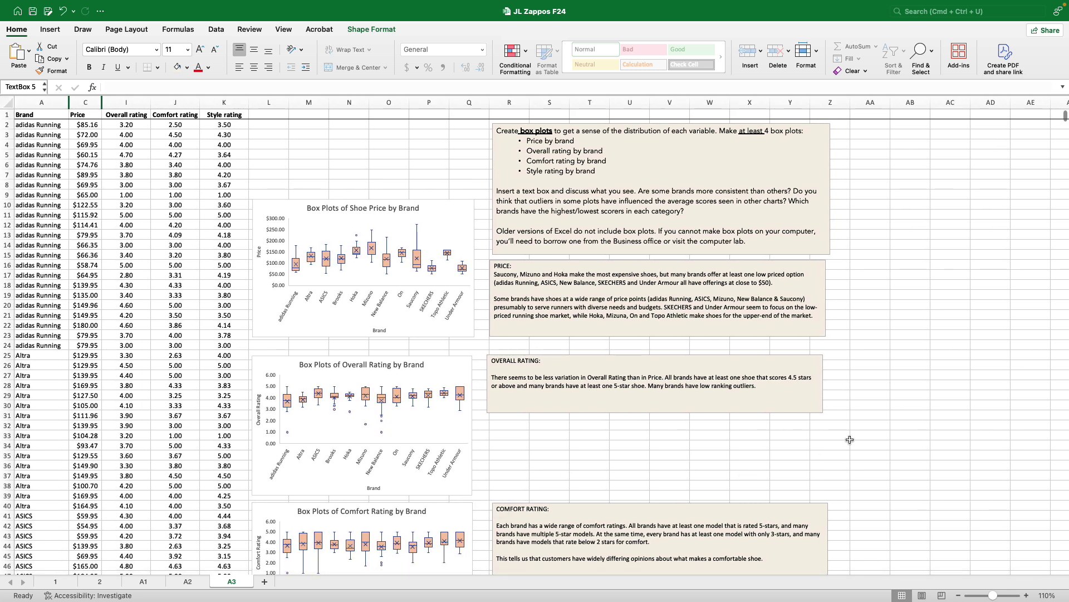